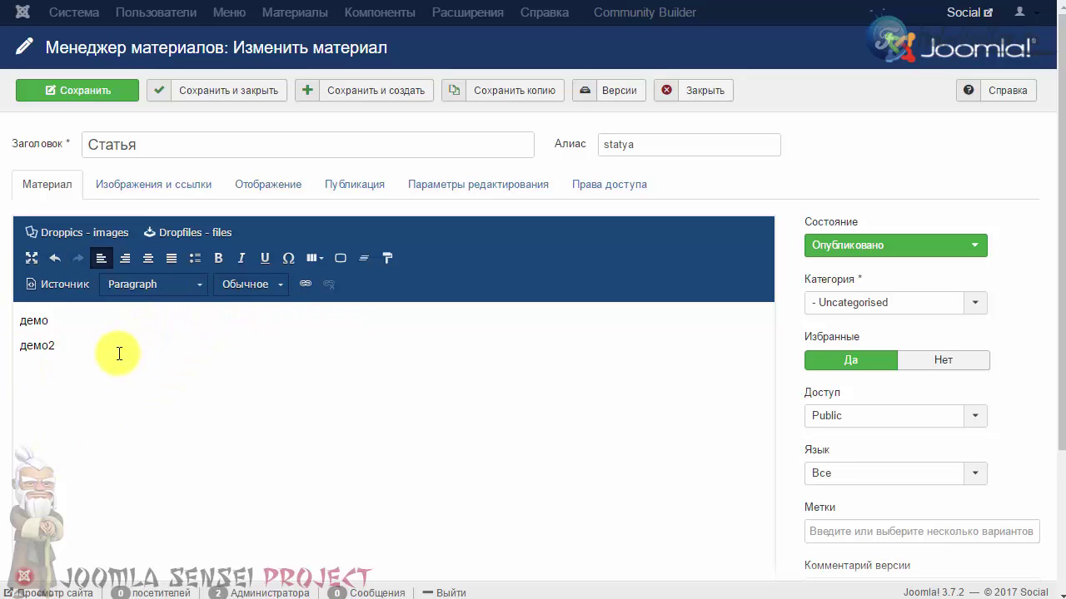
double_click(61, 322)
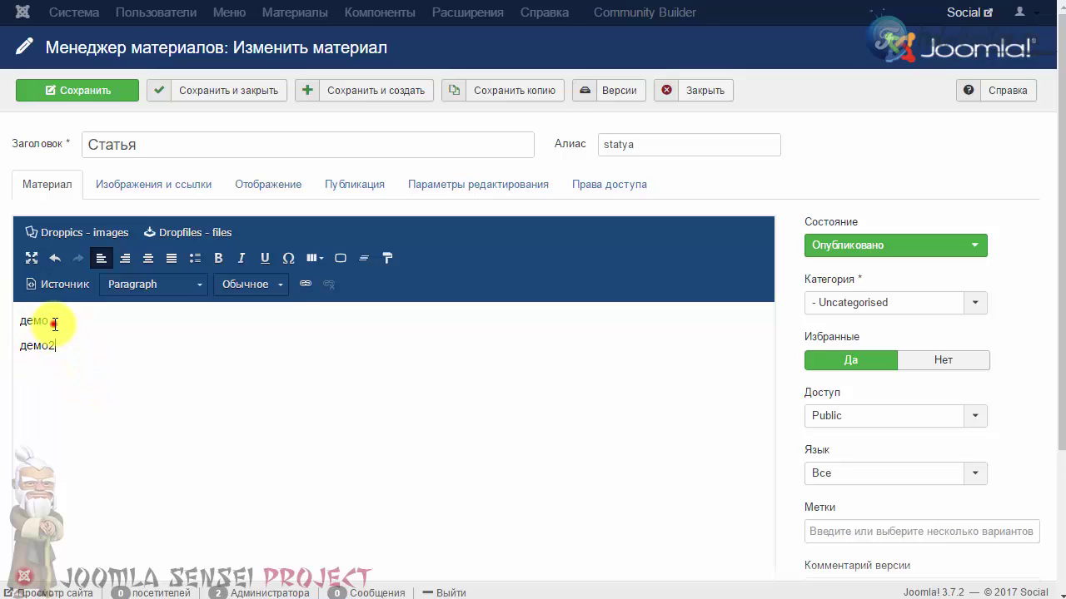
drag(55, 323, 18, 320)
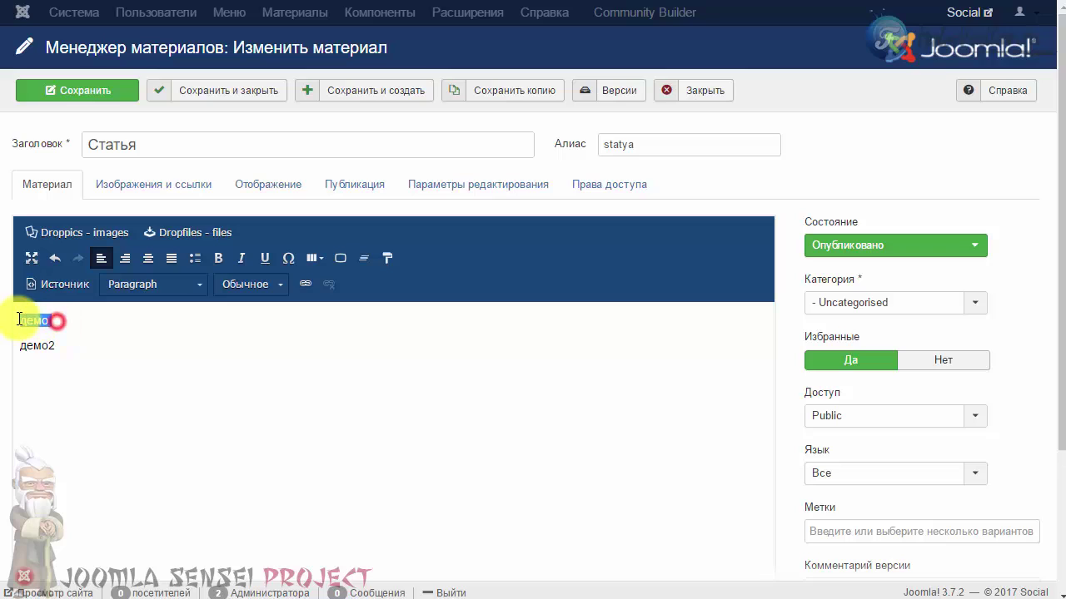
click(63, 319)
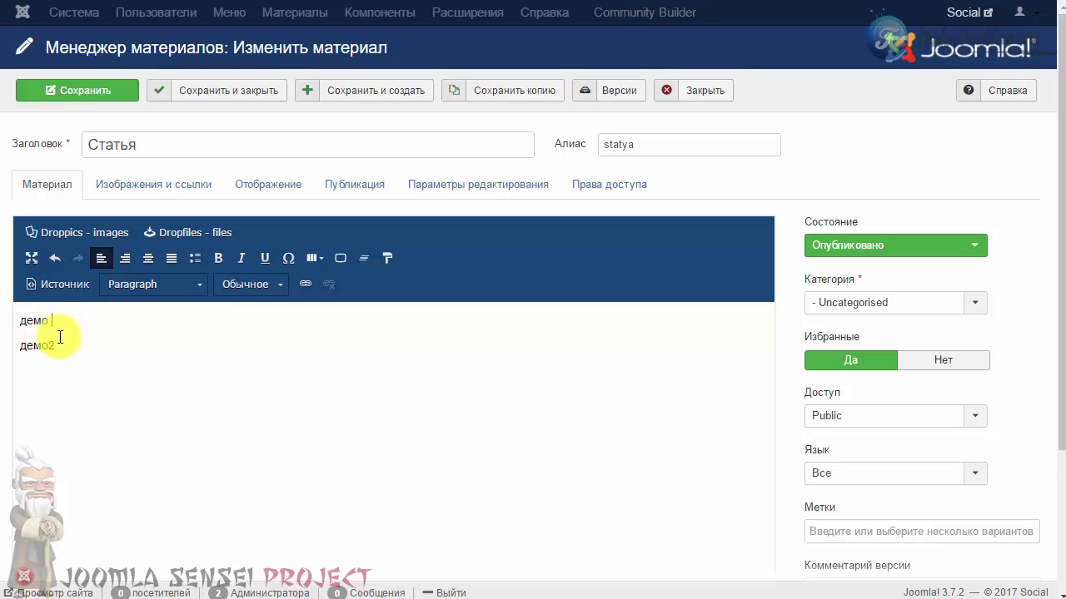
drag(50, 319, 17, 318)
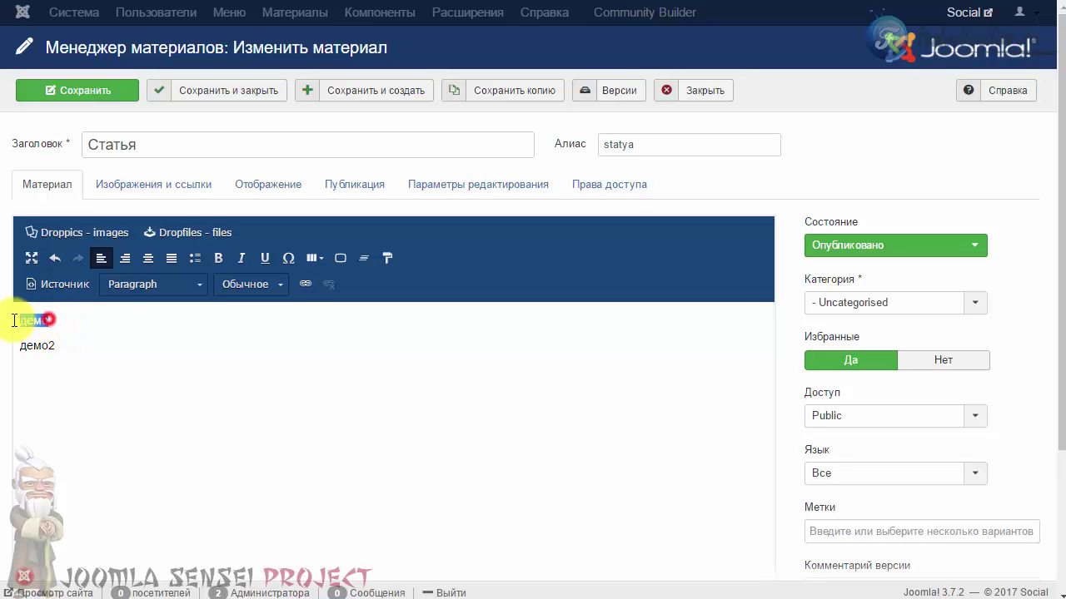
click(75, 325)
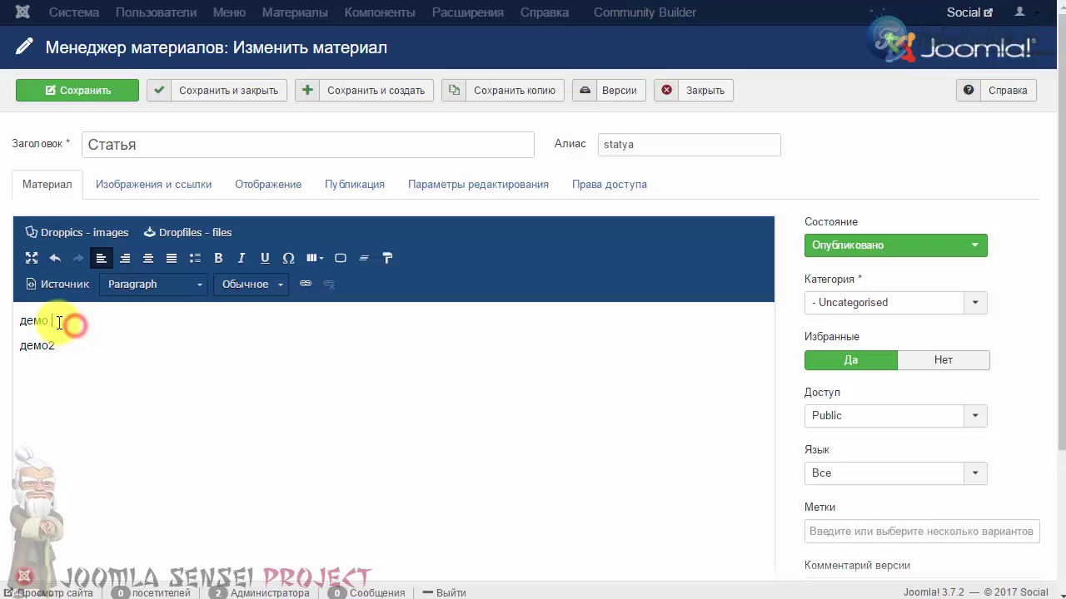
double_click(50, 319)
click(141, 324)
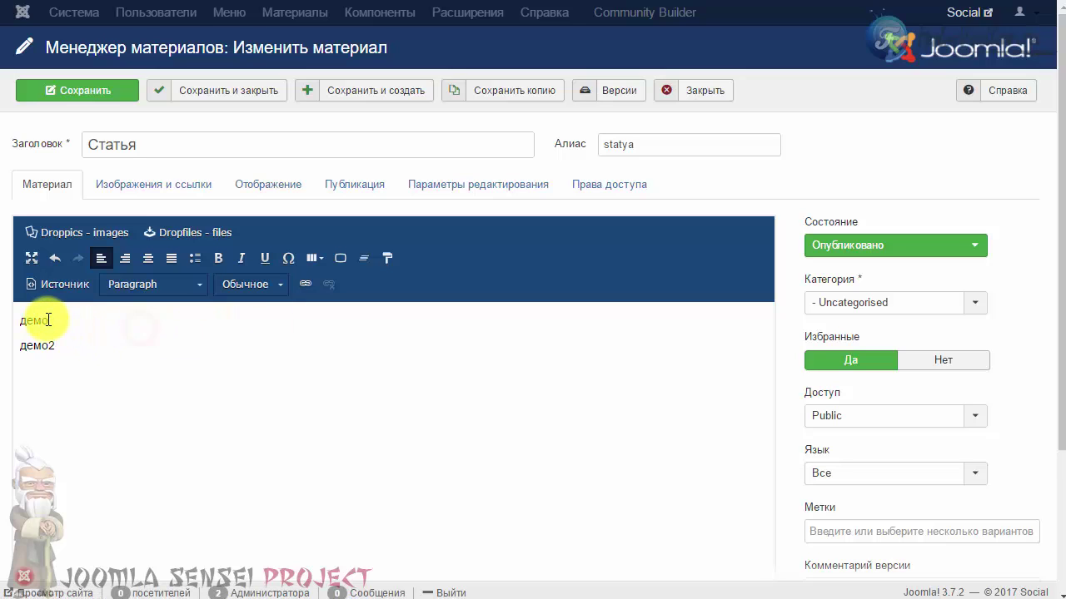
Step: Apply the Heading 1 format to the first line, "демо", of the article text
double_click(51, 320)
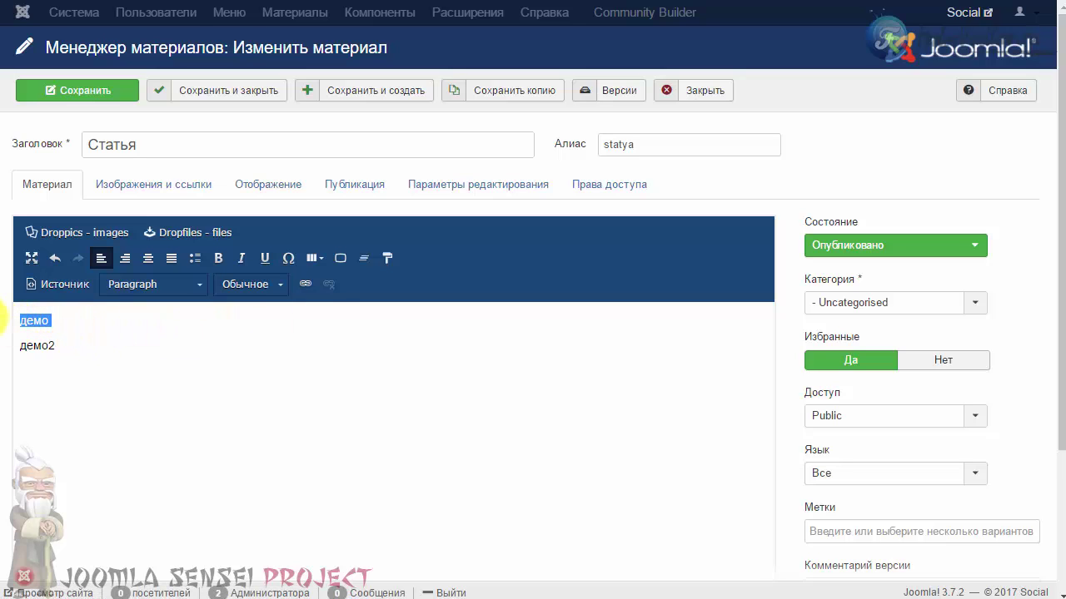
click(280, 287)
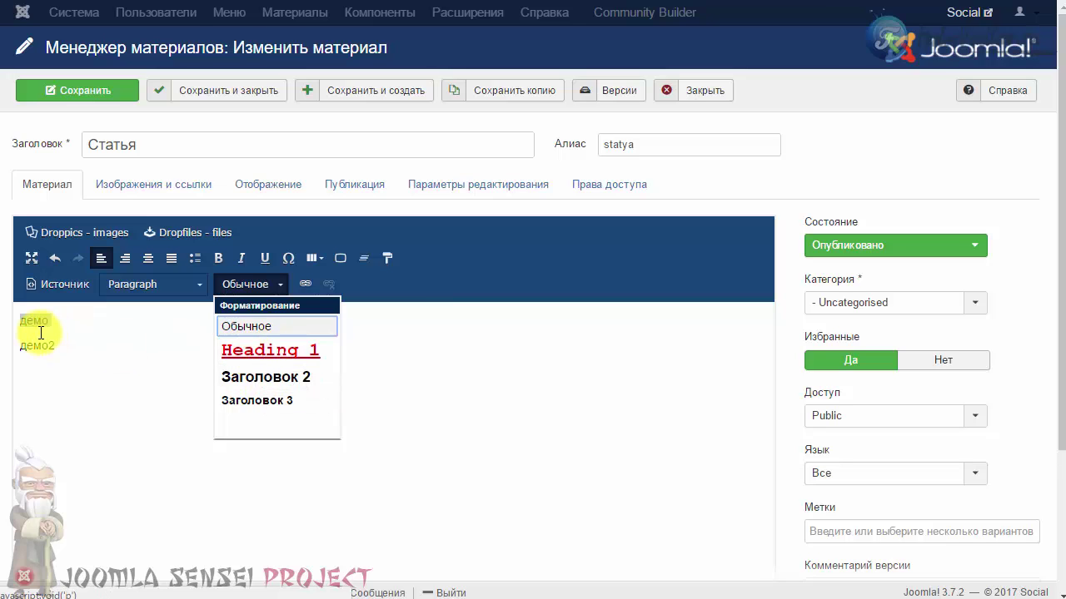
click(241, 356)
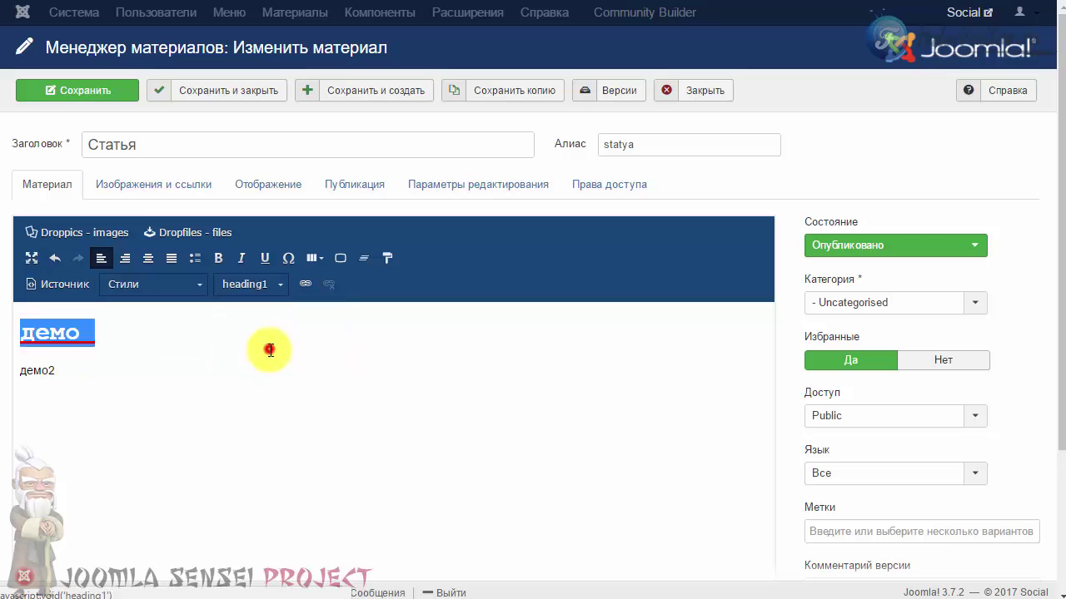
click(191, 380)
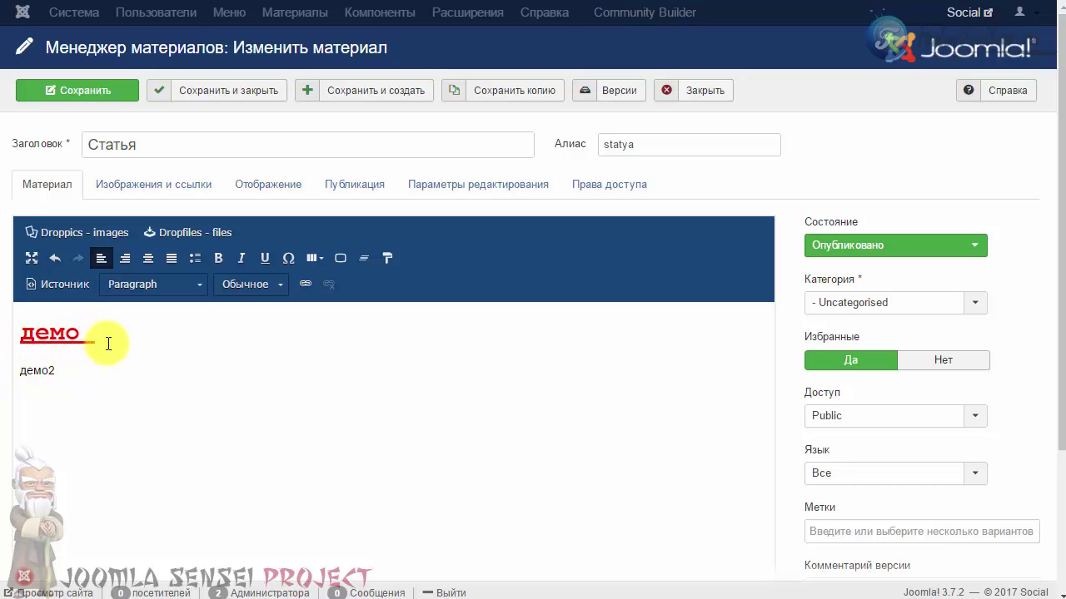
Step: Inspect the class on the h1 tag in the article's source code and return to the visual editor
click(68, 290)
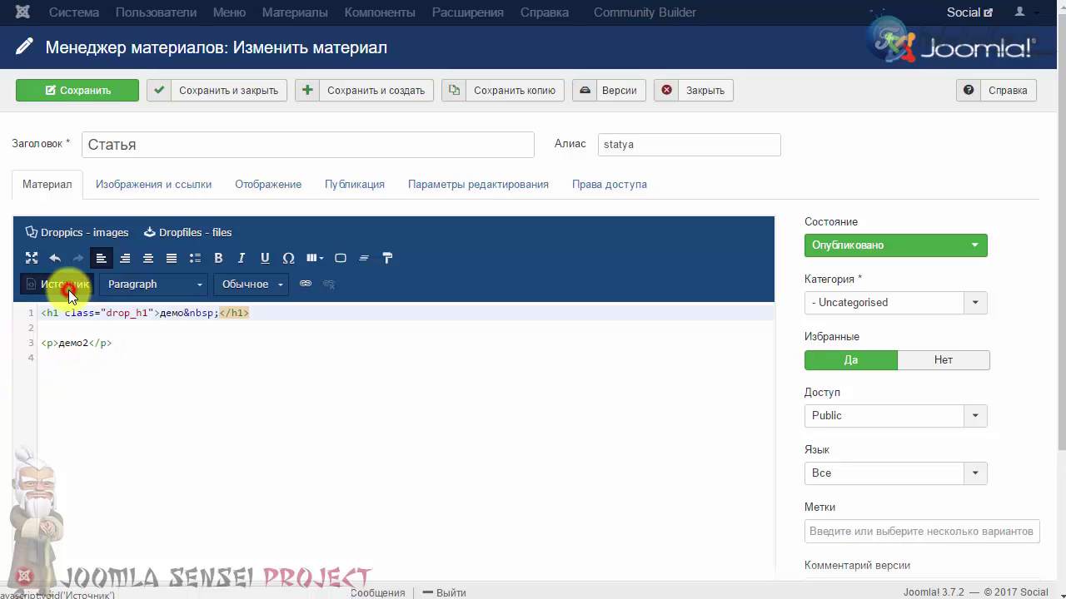
mouse_move(159, 313)
mouse_down()
mouse_move(65, 313)
mouse_move(143, 314)
mouse_up()
click(66, 313)
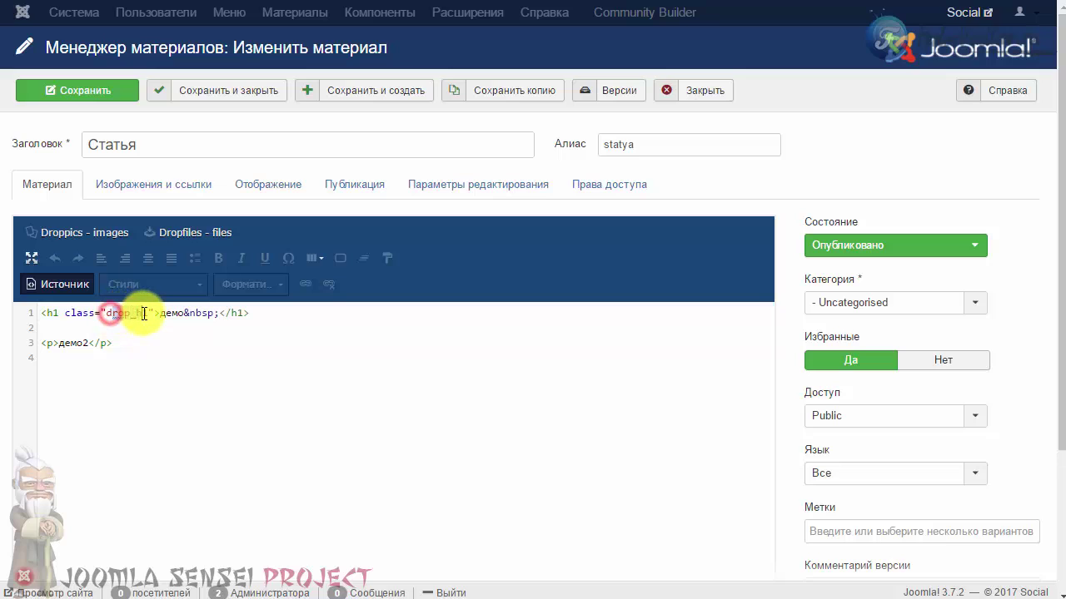
click(58, 284)
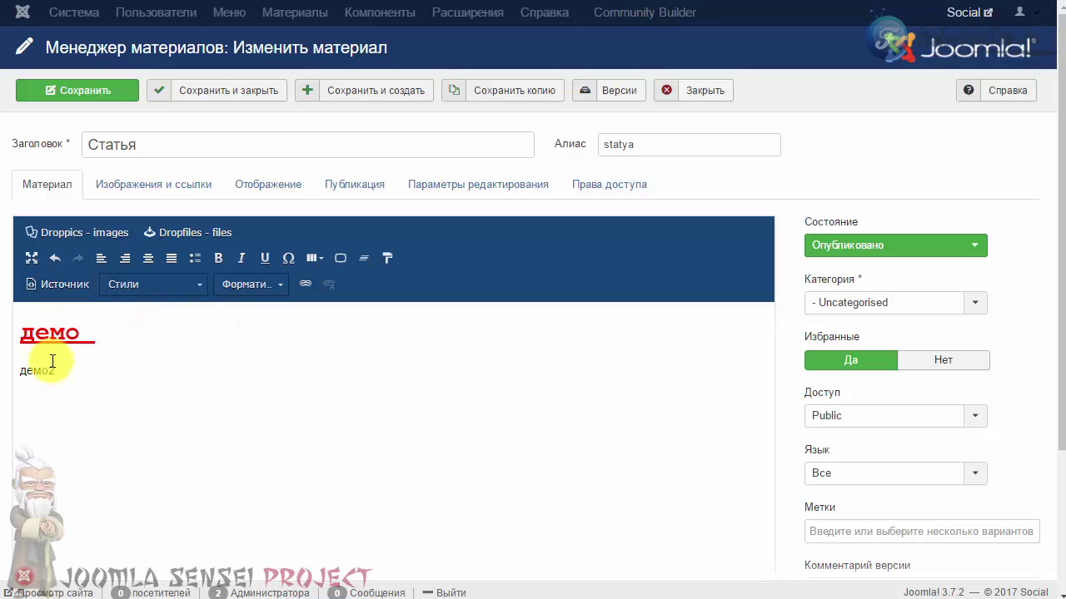
Step: Apply the "Заголовок 2" format to the second line, "демо2"
double_click(55, 369)
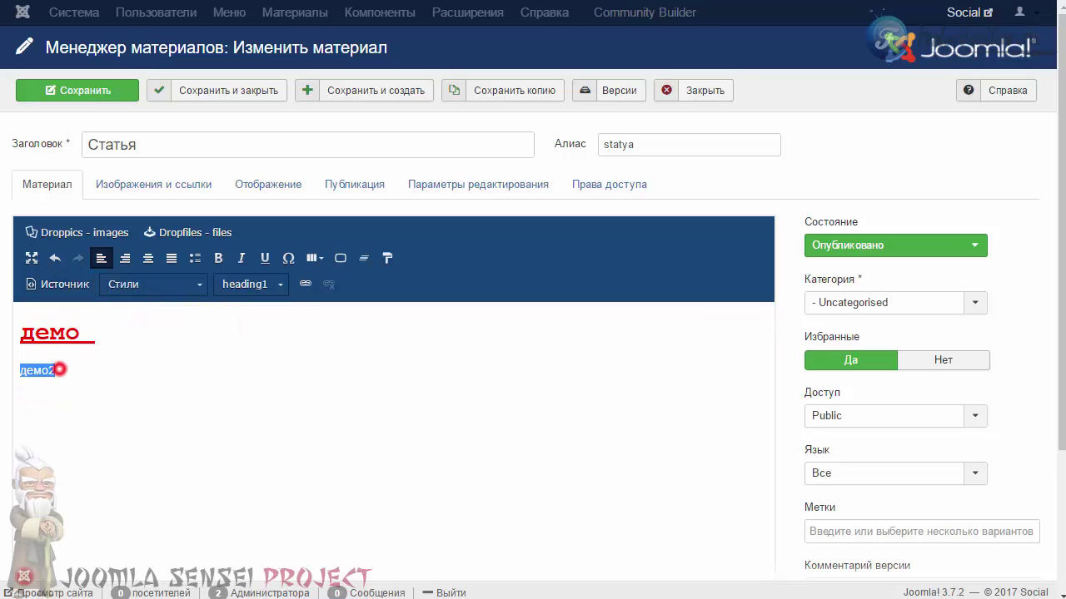
click(250, 284)
click(265, 380)
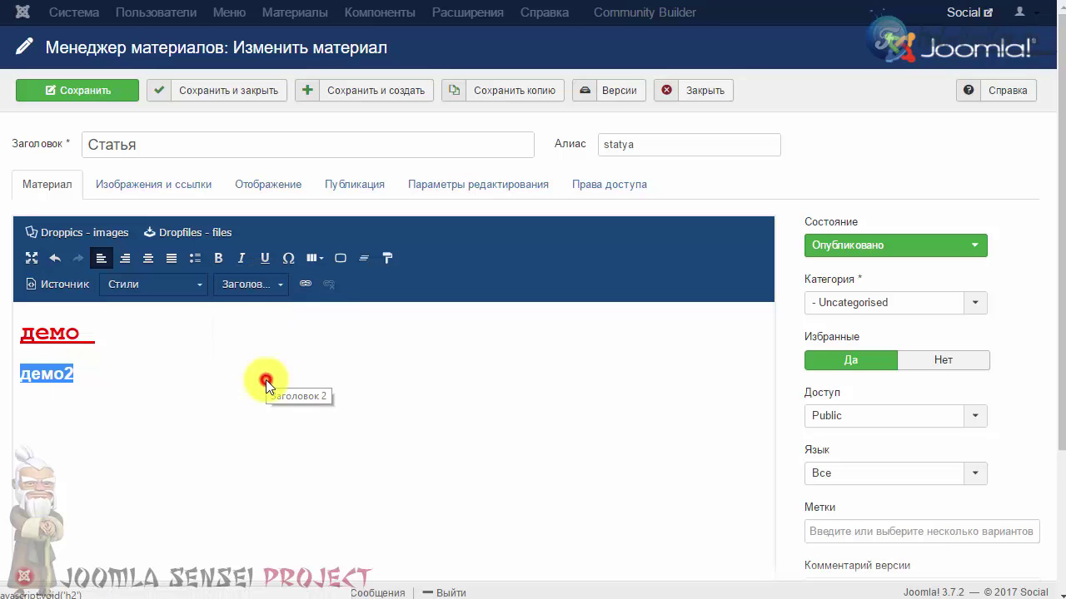
click(209, 404)
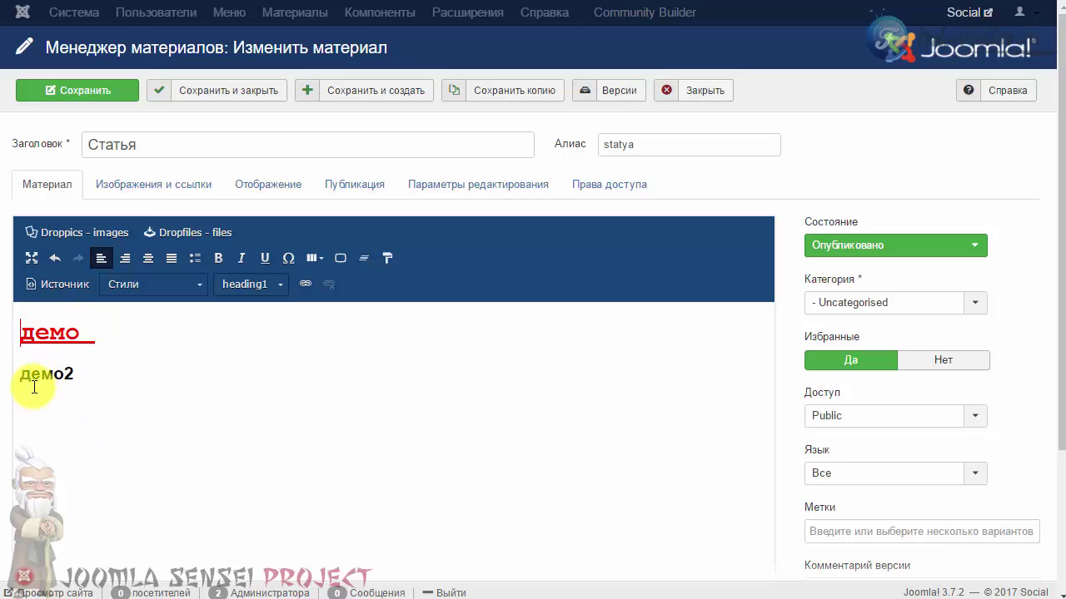
Step: Save the article "Статья" with its formatted headings and keep it open in the editor
click(72, 89)
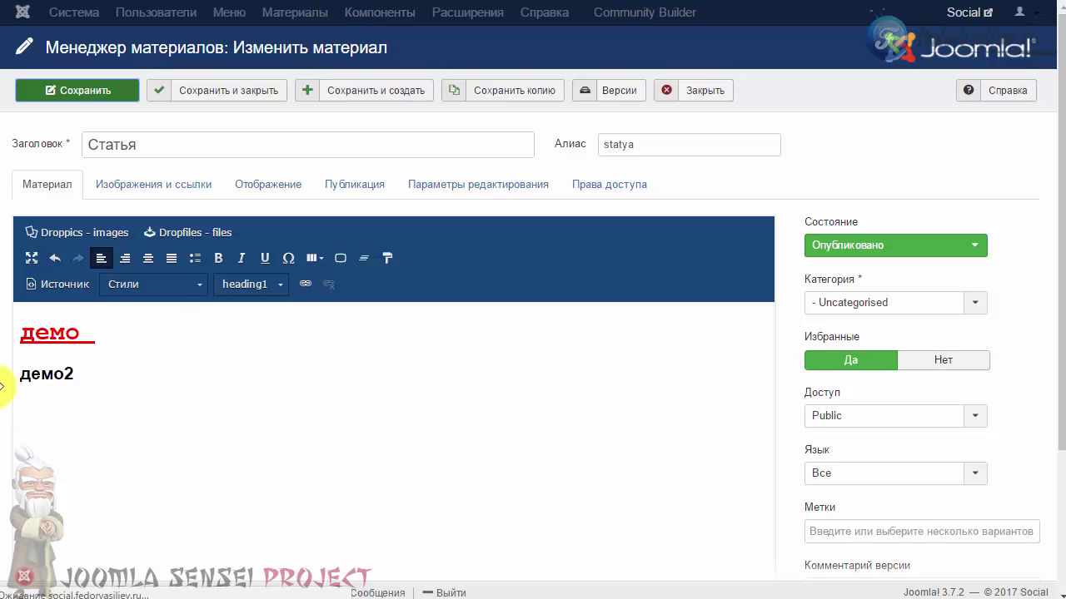
drag(105, 330, 11, 331)
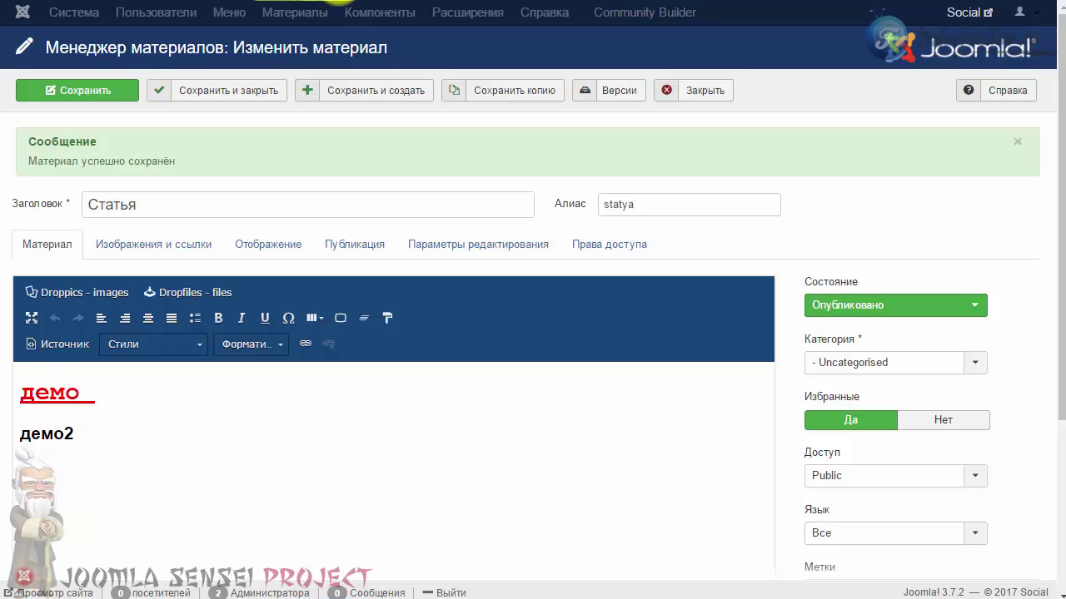
drag(117, 391, 12, 392)
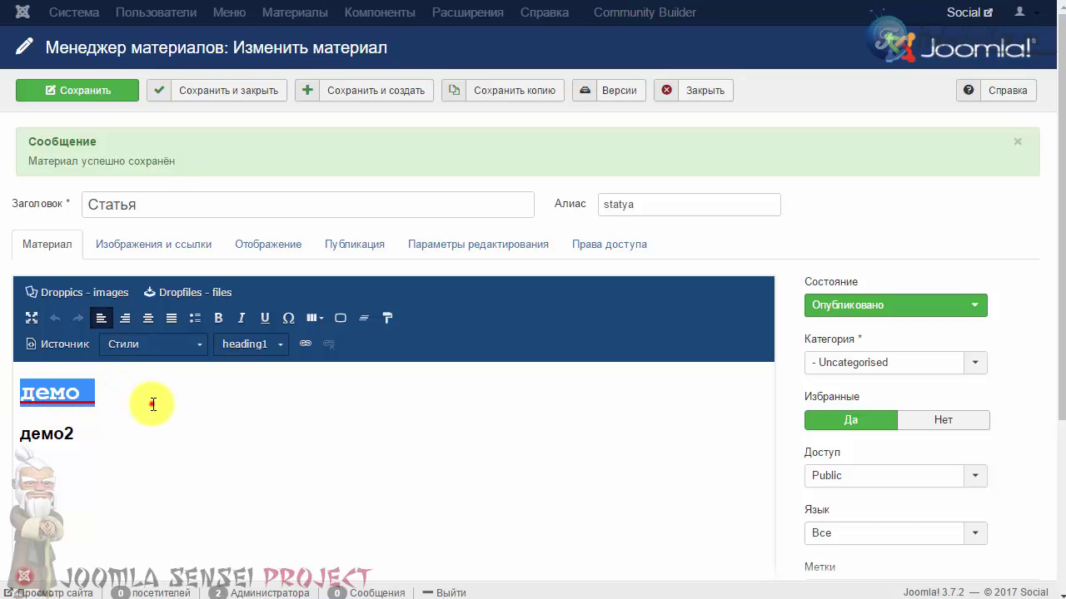
click(153, 405)
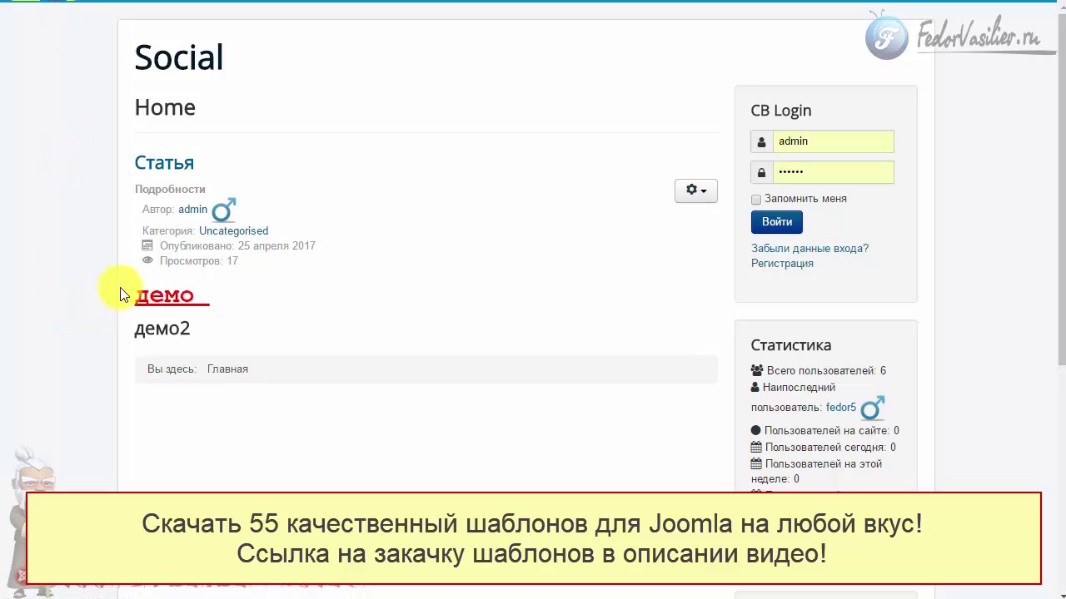
Step: Check how the headings "демо" and "демо2" look on the public site's Home page
drag(124, 291, 221, 297)
drag(137, 331, 221, 331)
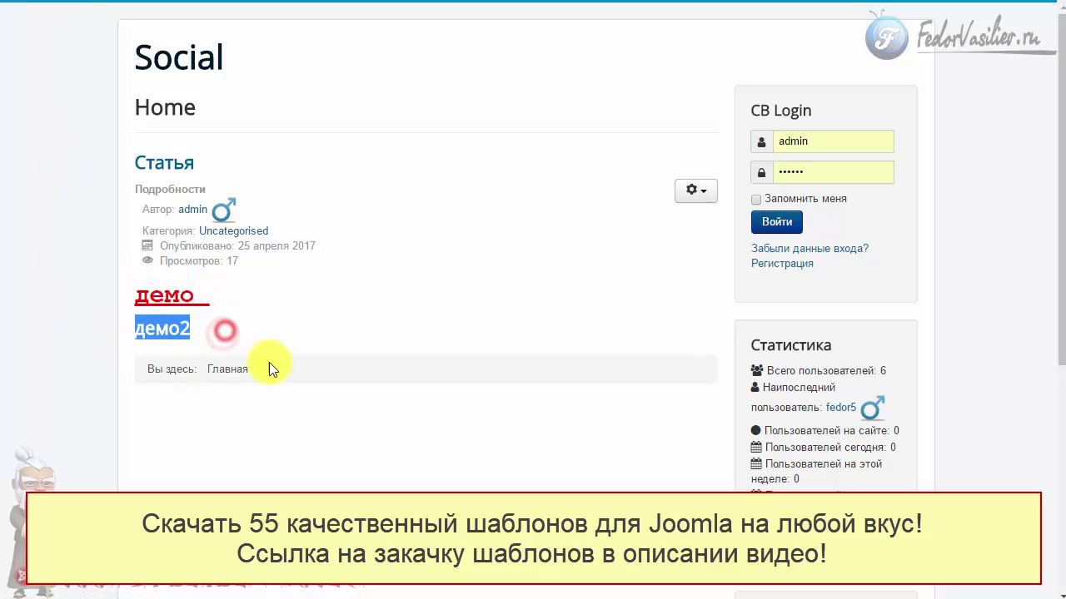
click(316, 330)
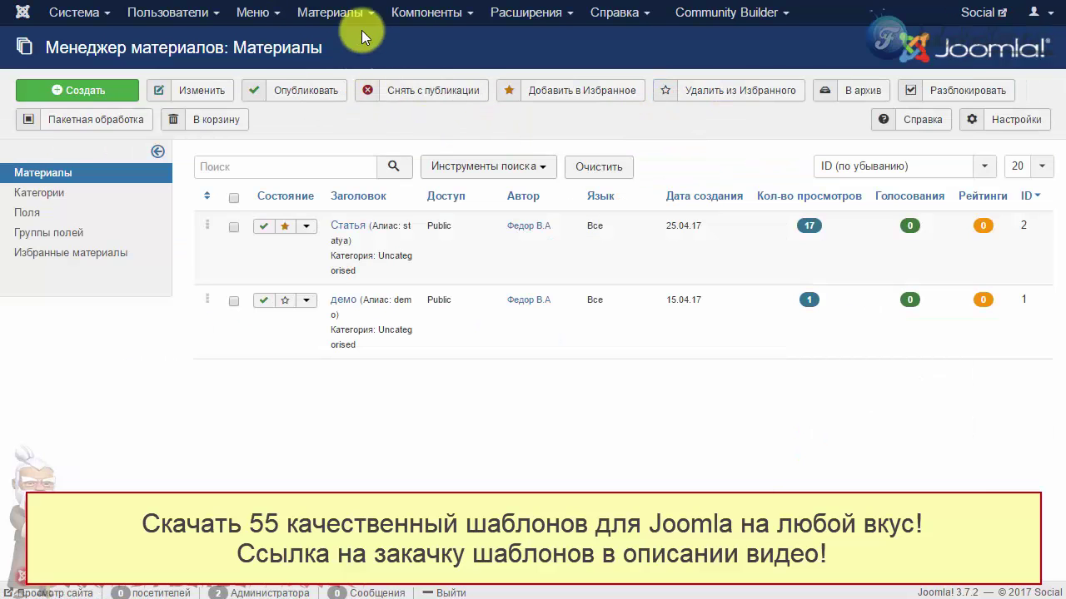
Step: Open the Custom styles settings of the DropEditor component in the administration area
click(353, 20)
click(422, 25)
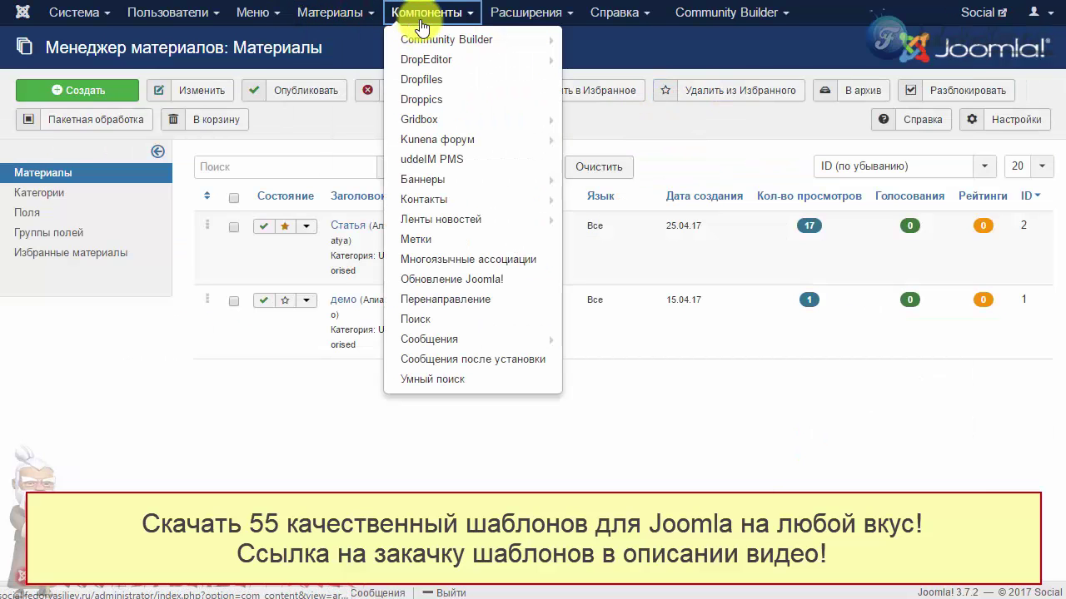
click(426, 60)
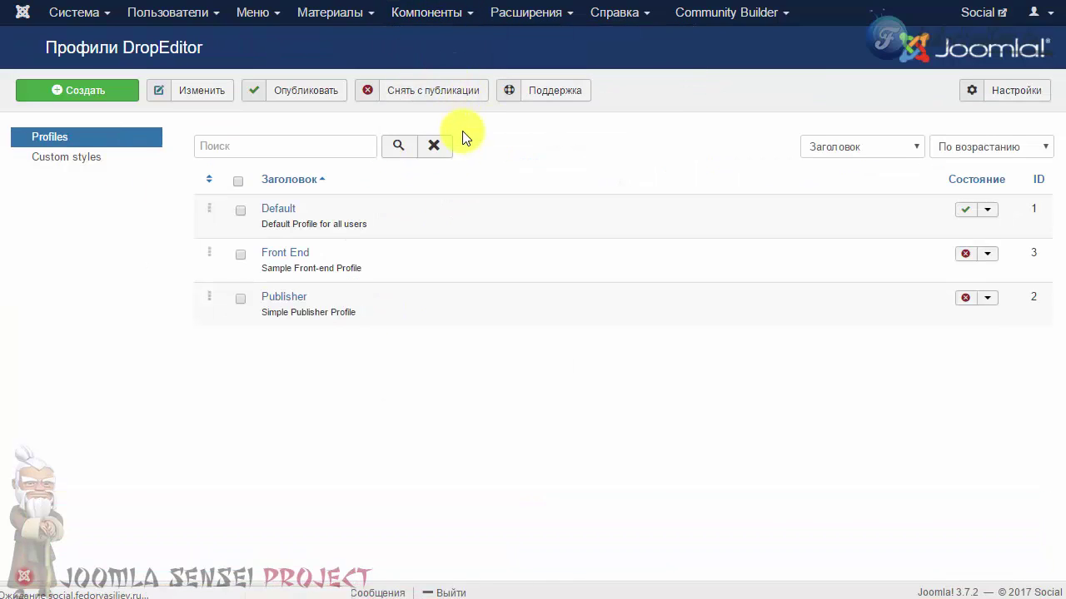
click(72, 160)
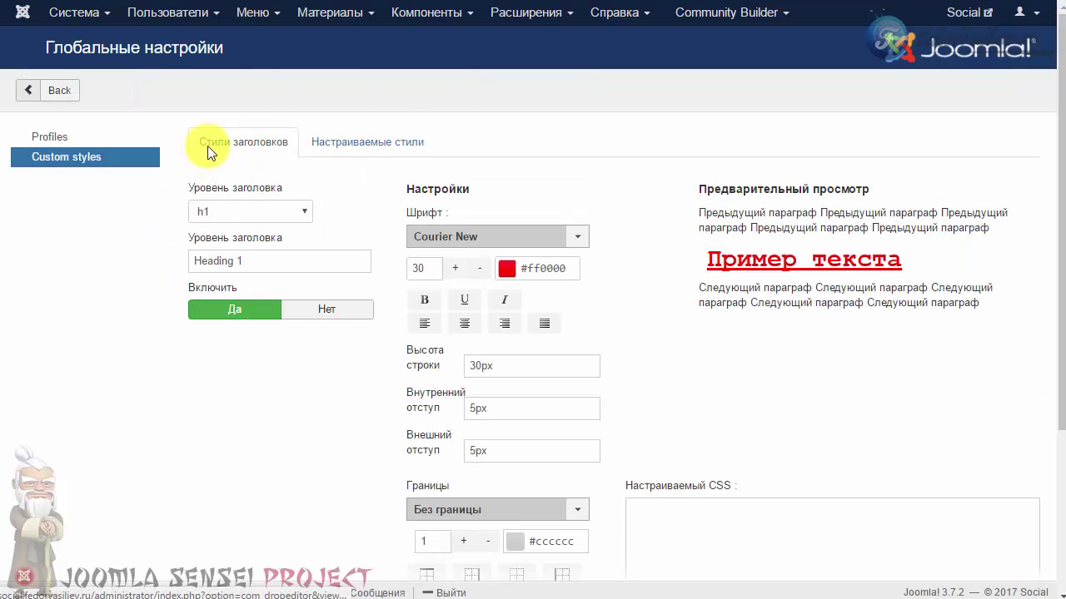
Step: Select heading level h1 for styling and keep its "Heading 1" style enabled
click(292, 212)
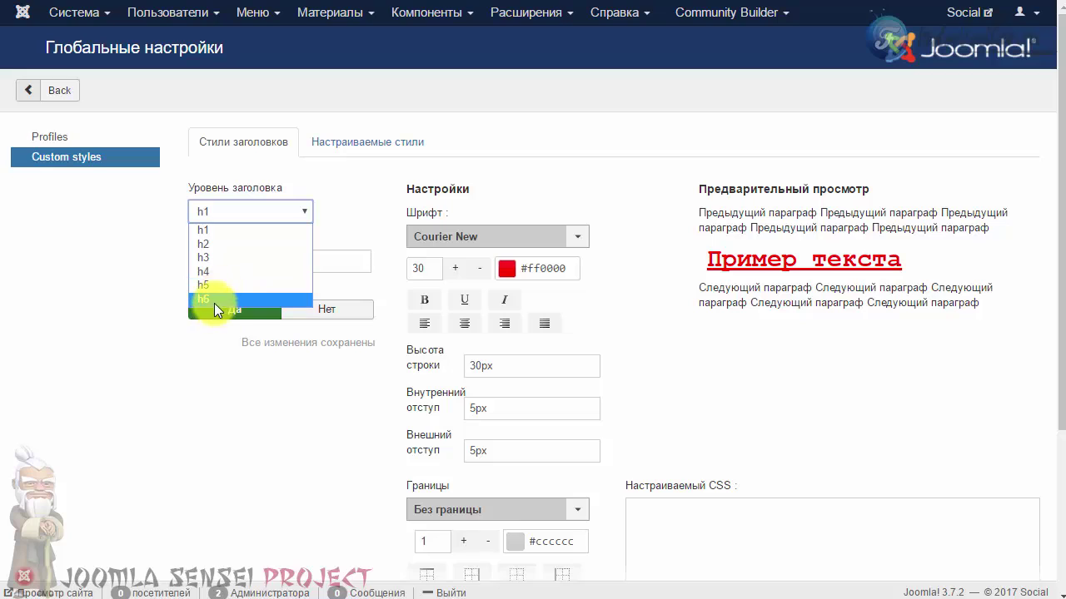
click(213, 231)
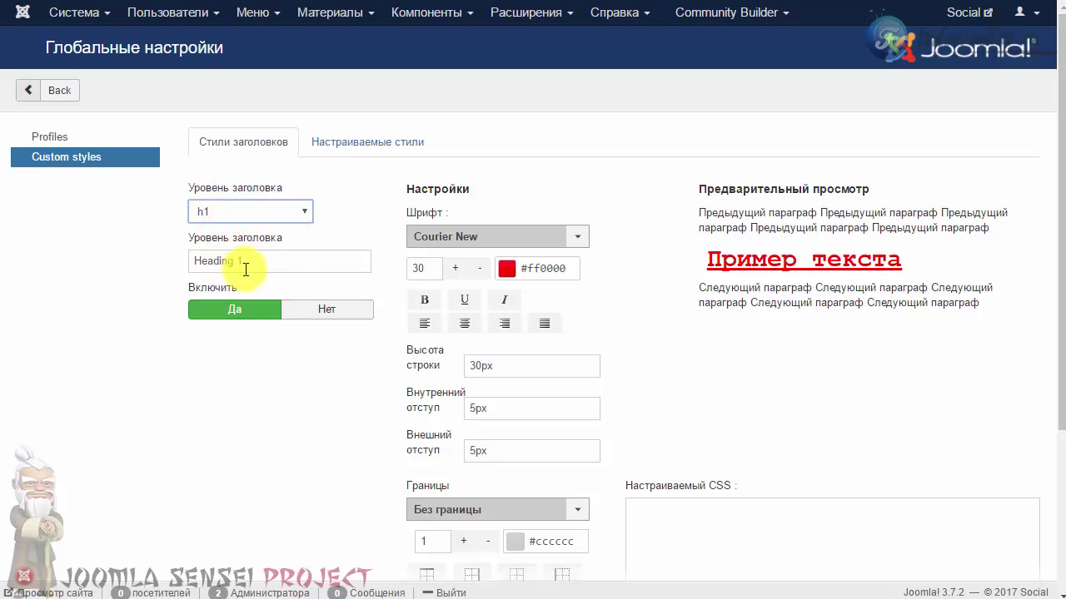
drag(250, 261, 181, 250)
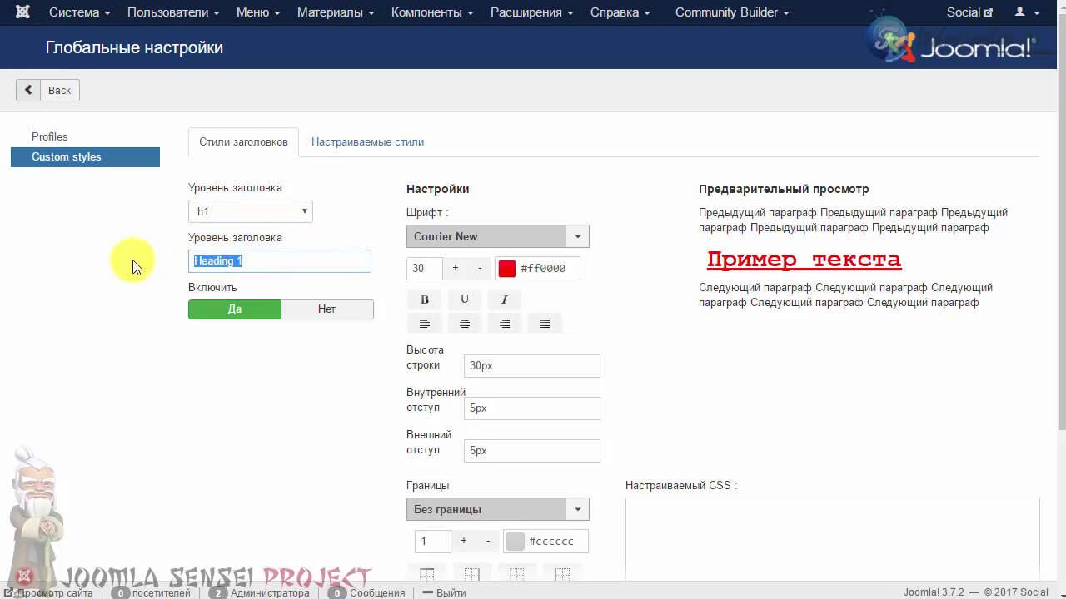
drag(312, 265, 173, 261)
click(199, 310)
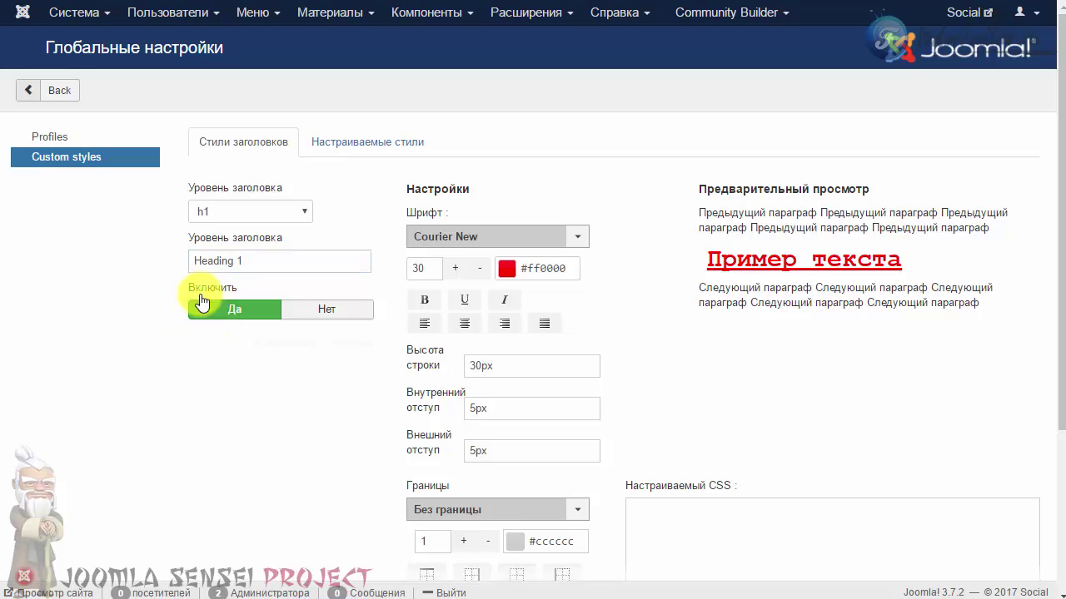
Step: Set the font of the h1 heading style to Verdana
click(461, 242)
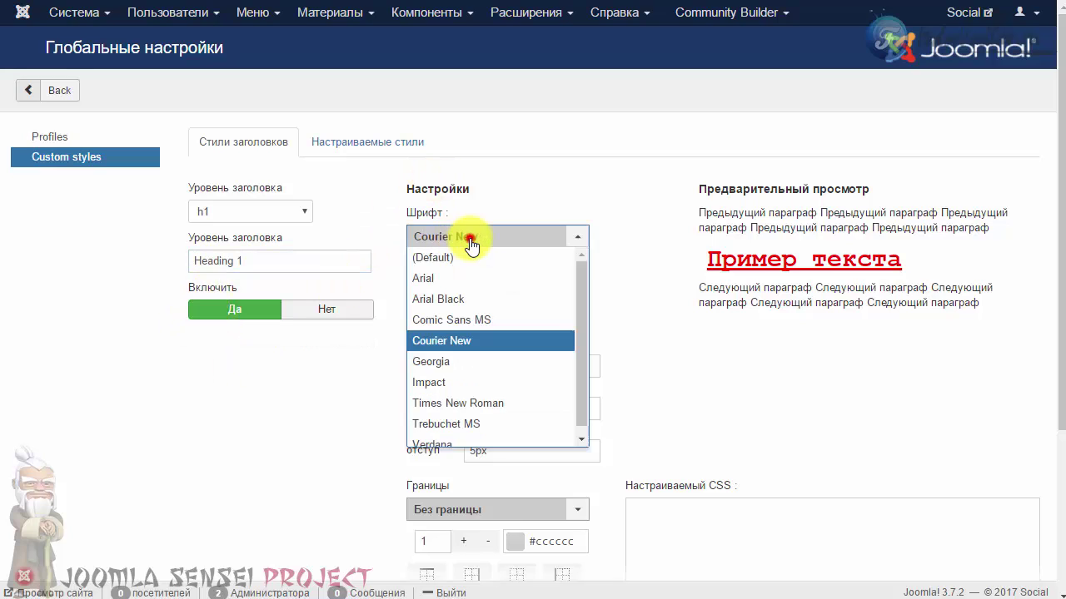
click(504, 182)
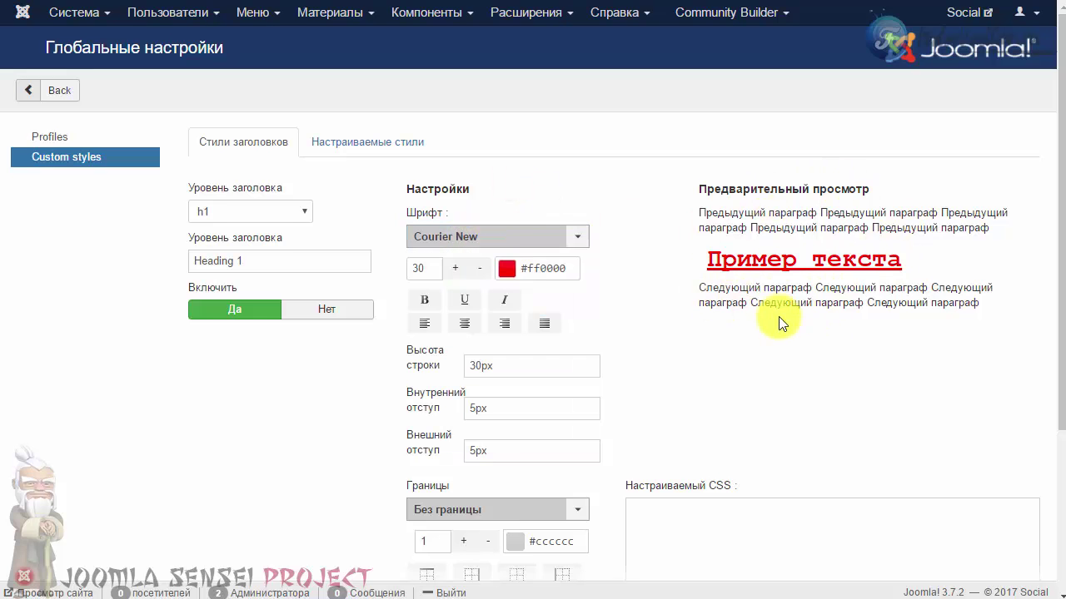
click(576, 239)
scroll(511, 352, down, 1)
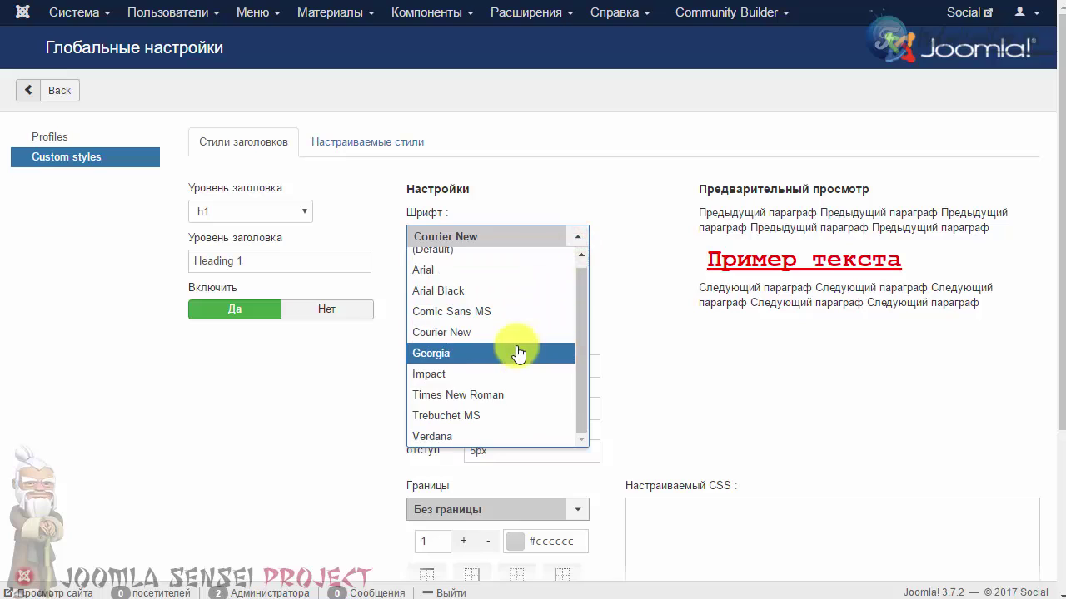
click(448, 440)
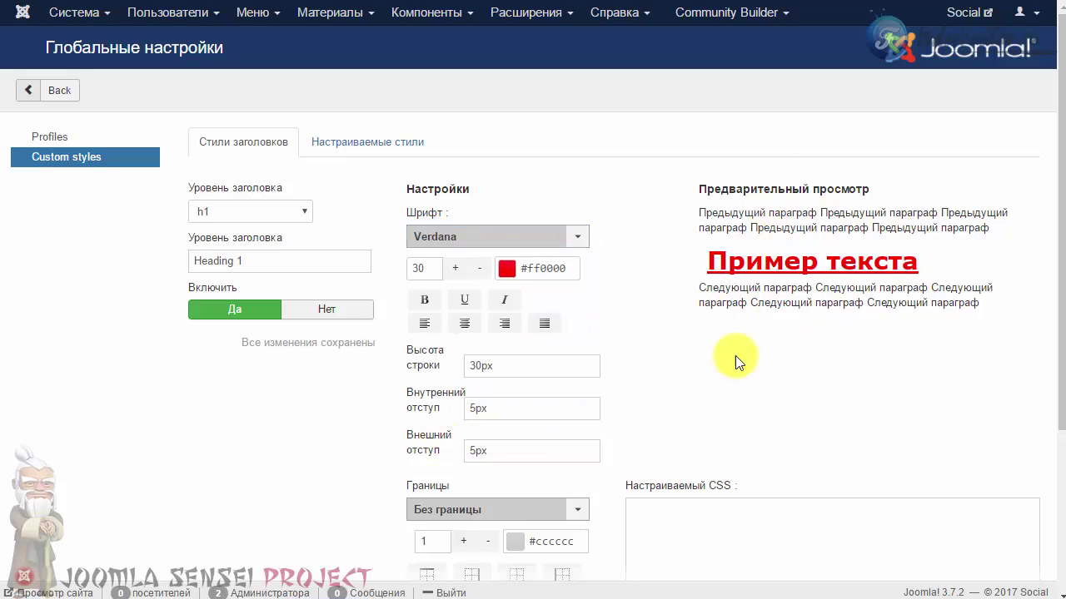
Step: Change the text colour of the h1 heading style to blue, #0867f7
click(507, 270)
click(479, 256)
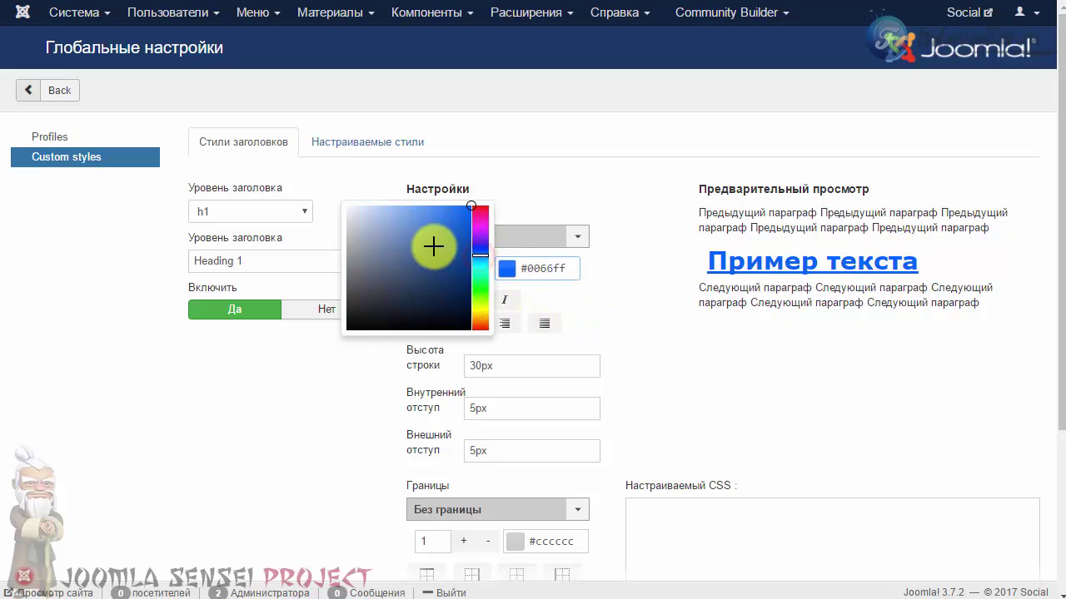
drag(436, 243, 469, 208)
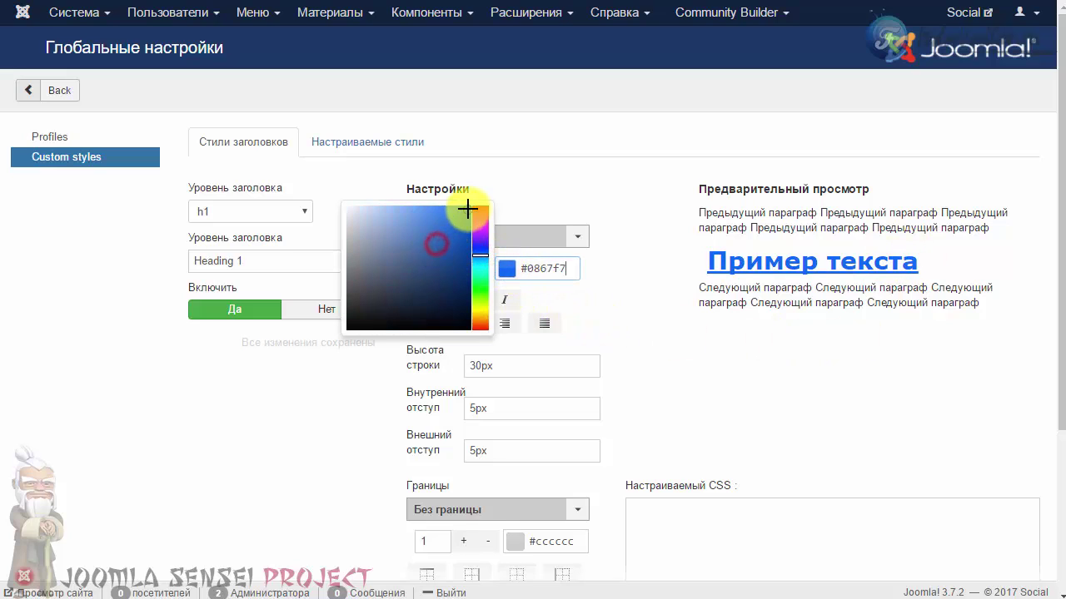
Step: Keep #0368ff as the h1 text colour and set the heading's font size to 33
click(596, 193)
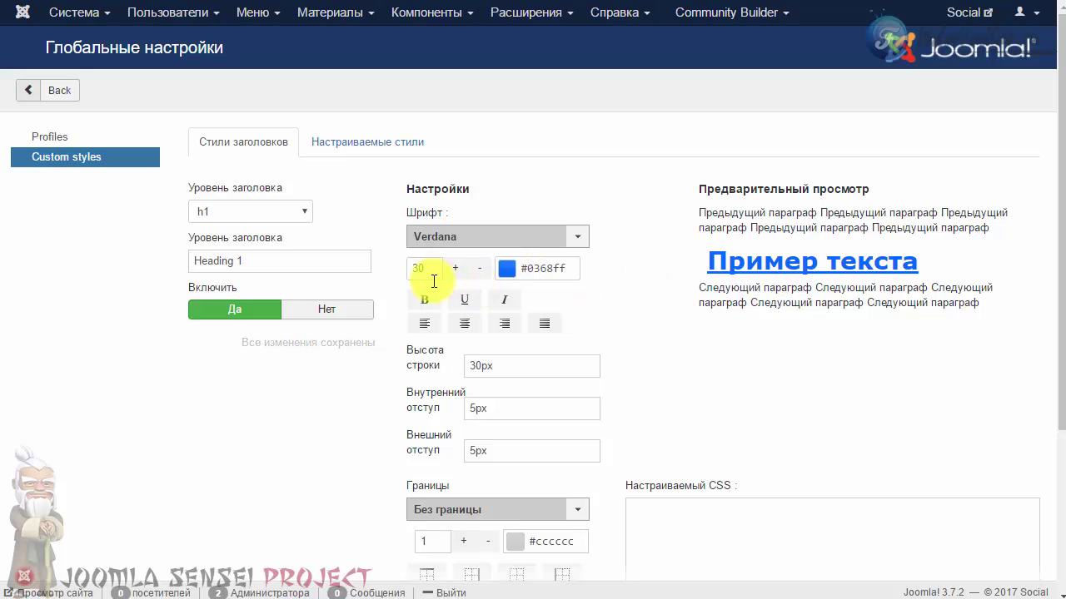
click(455, 270)
click(455, 270)
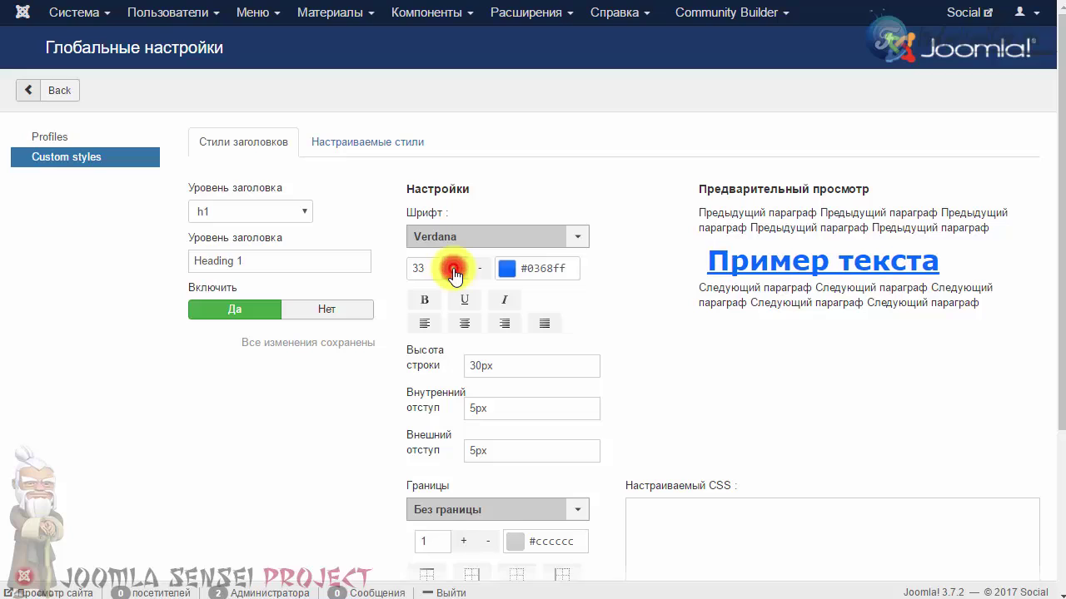
click(454, 270)
click(455, 270)
click(454, 269)
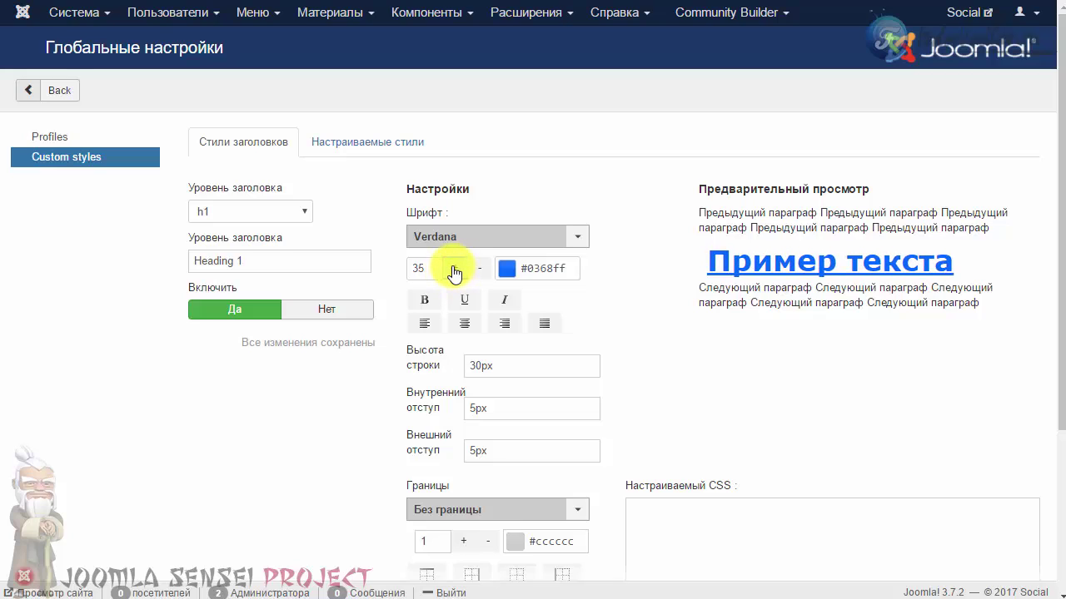
click(423, 269)
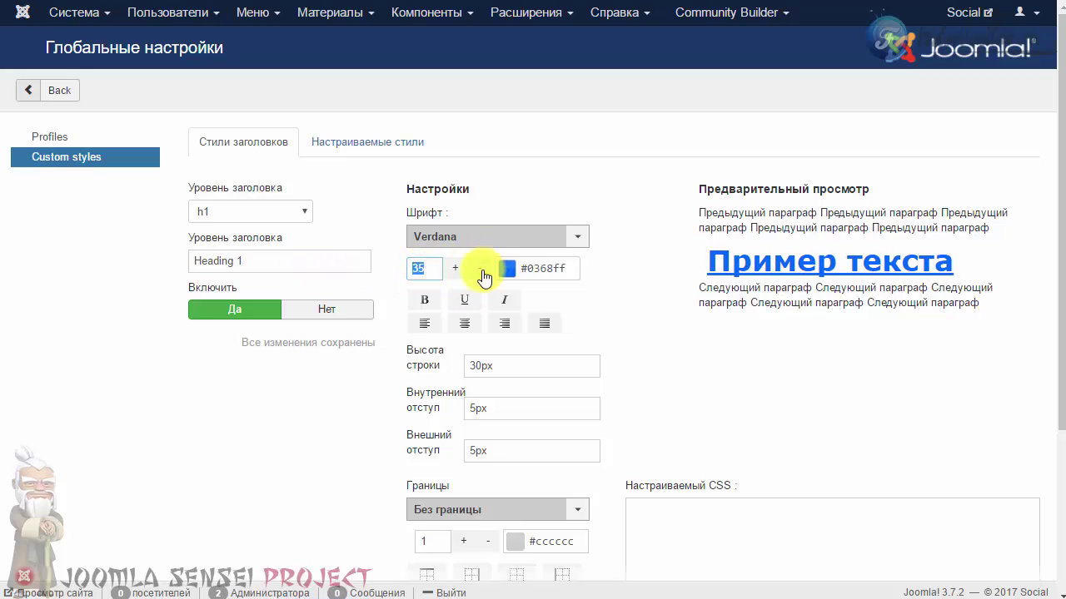
click(482, 271)
click(482, 271)
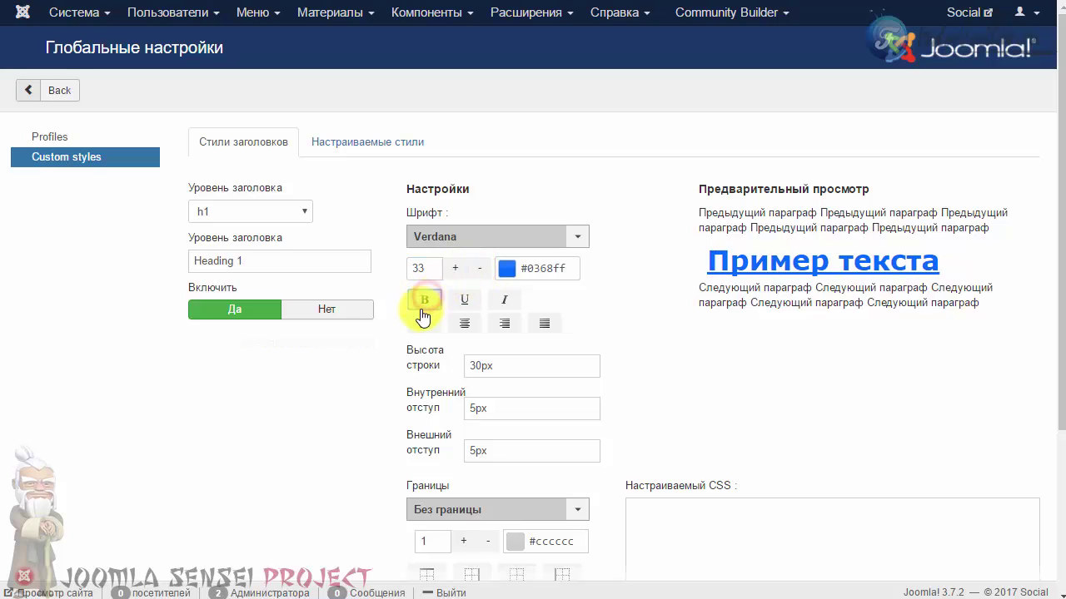
Step: Remove the underline from the h1 heading style and make it italic
click(469, 307)
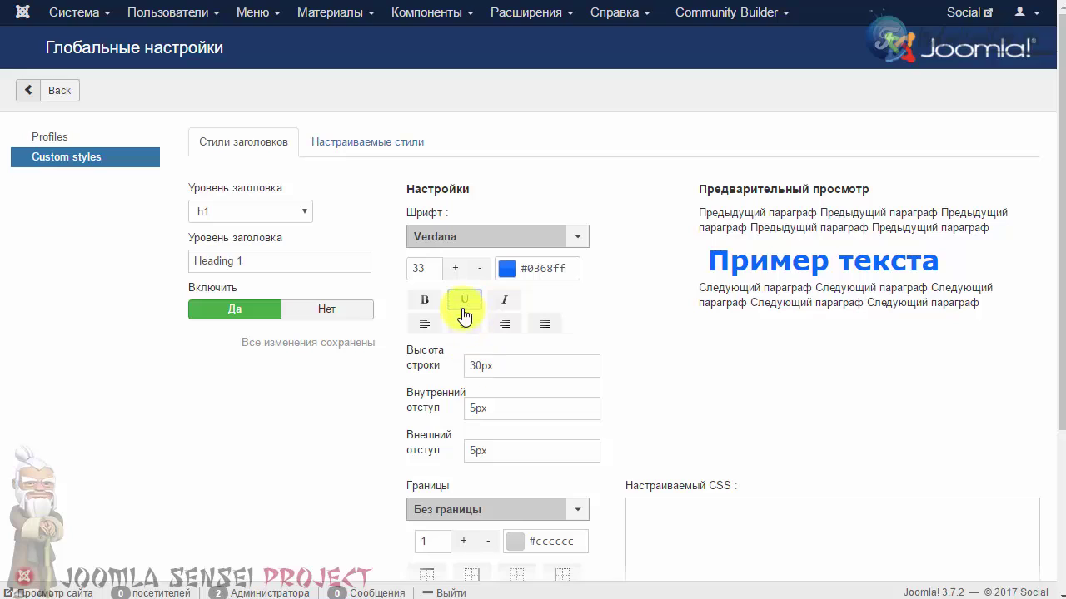
click(505, 306)
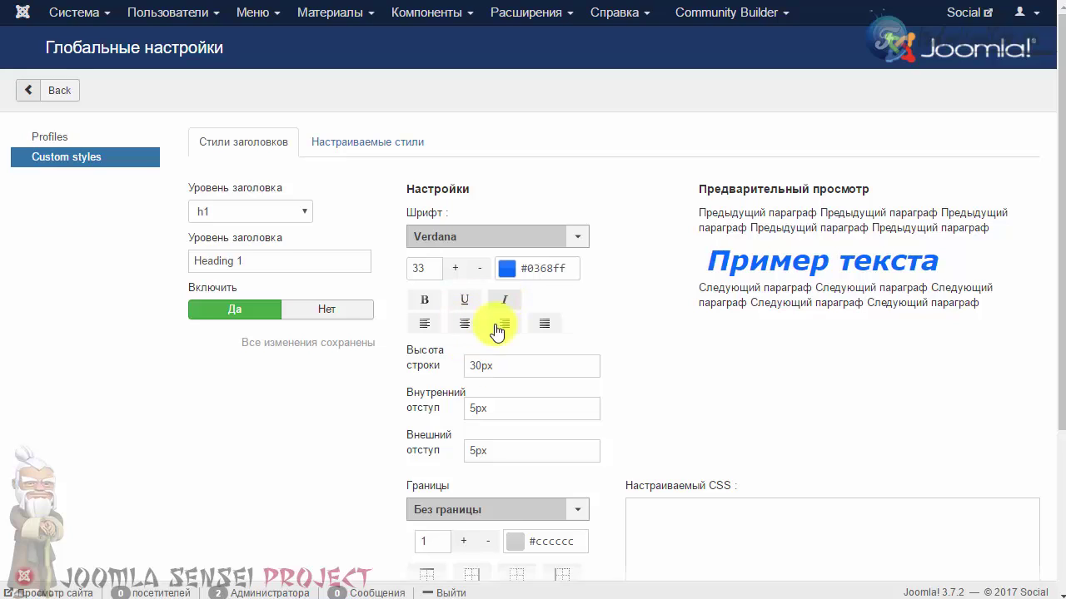
Step: Try centred and justified alignment for the h1 heading, and settle on left alignment
click(466, 323)
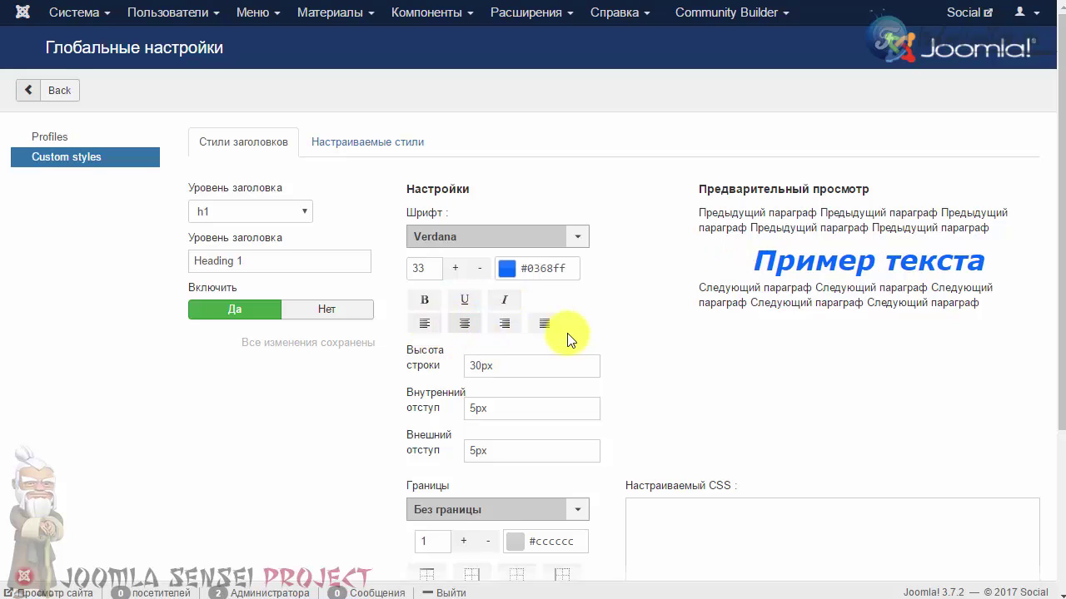
click(547, 325)
click(427, 330)
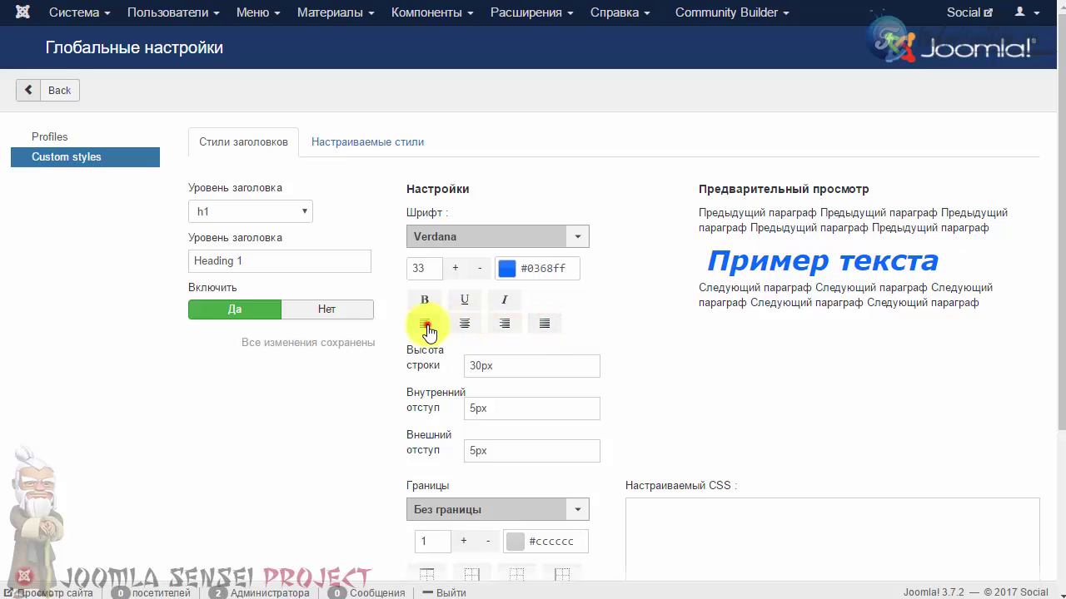
Step: Set the h1 line height to 60px and compare the heading's spacing with the surrounding paragraphs in the preview
click(469, 365)
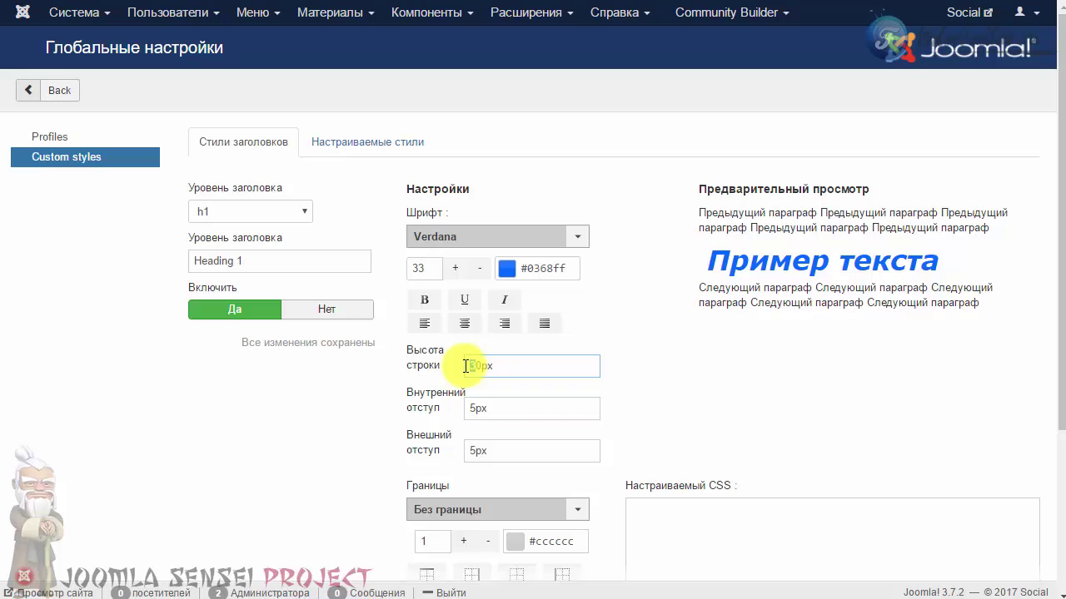
text(60px)
click(492, 405)
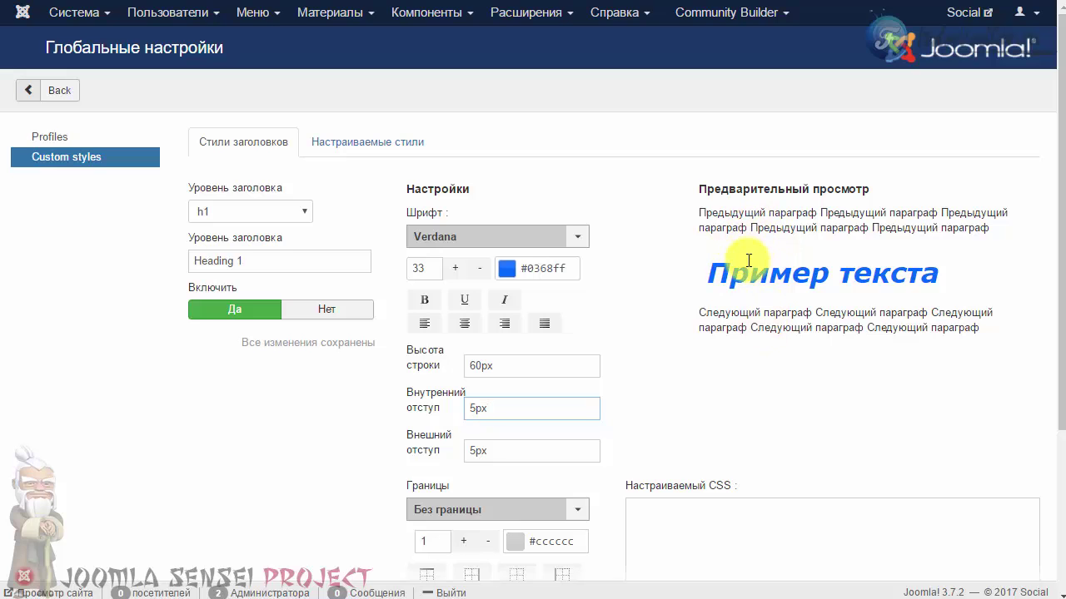
drag(723, 212, 756, 221)
click(760, 216)
drag(705, 309, 832, 328)
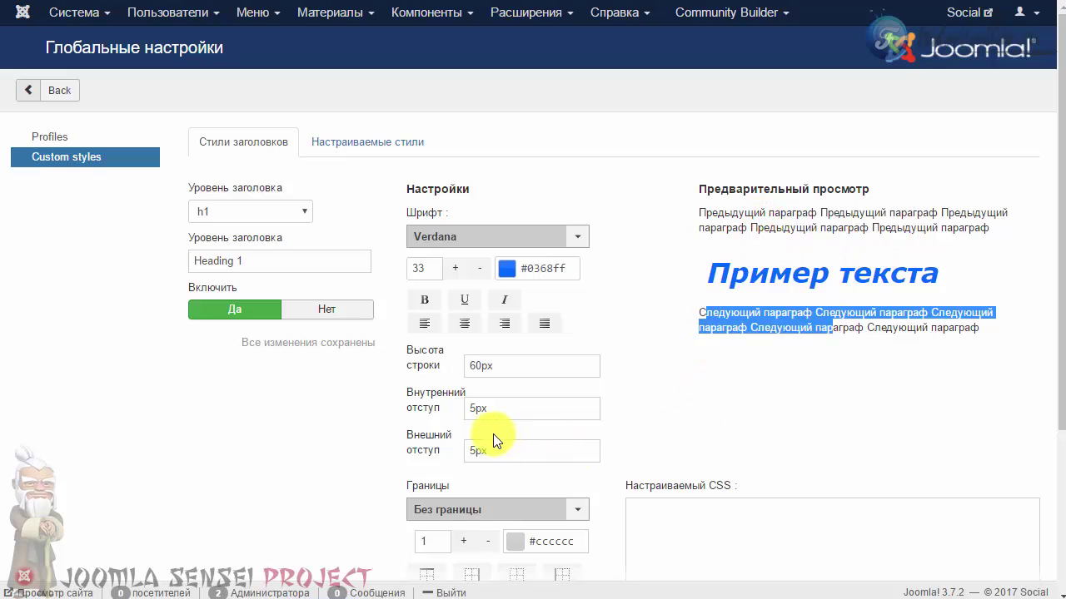
Step: Try 50px for the h1 heading's inner padding and its outer margin in turn, resetting each to 5px
click(475, 408)
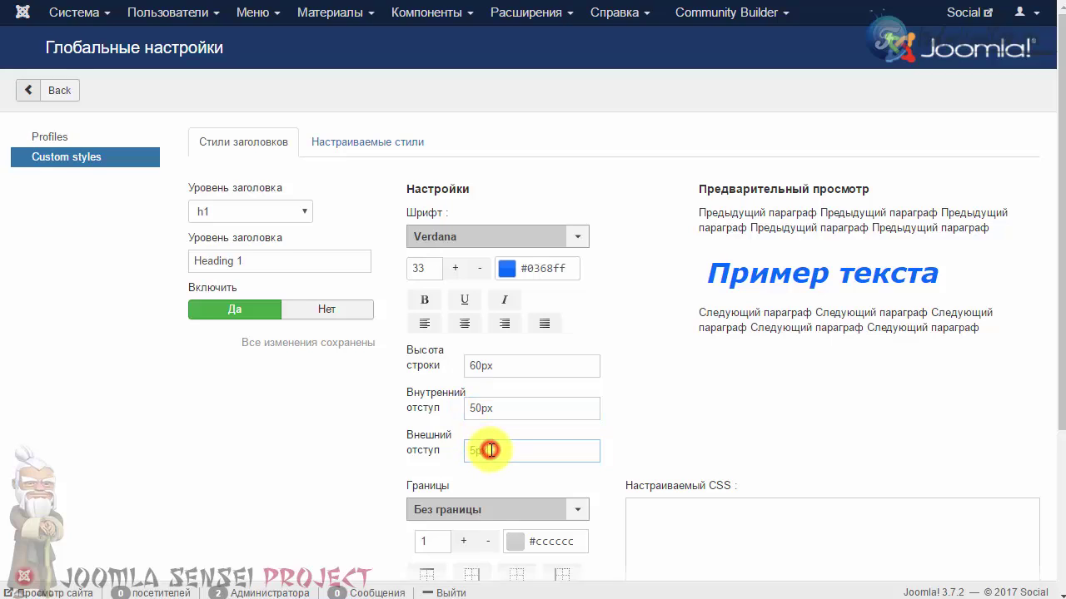
click(472, 408)
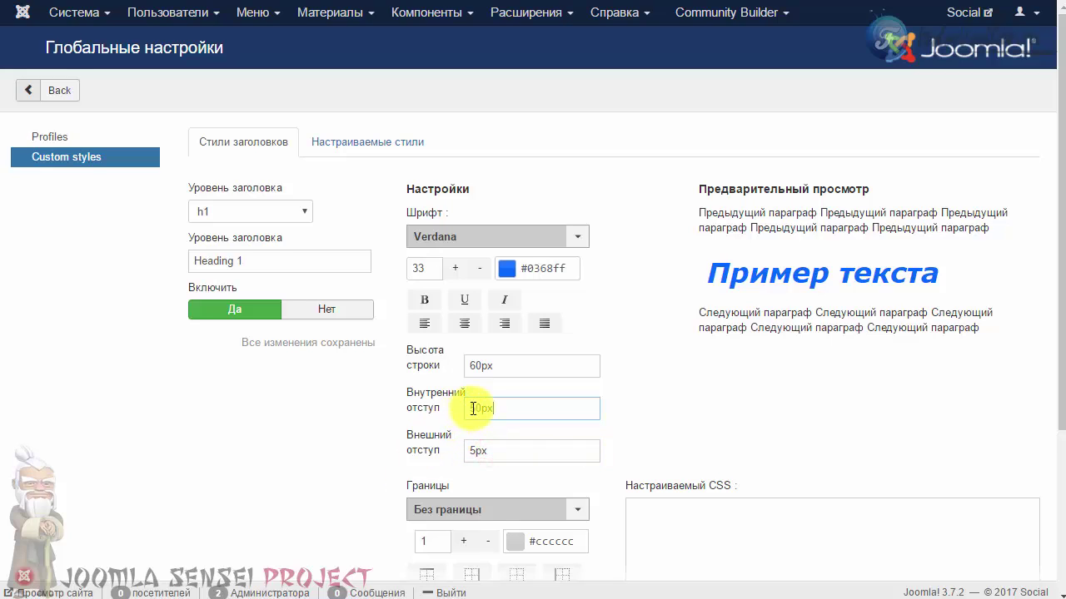
click(472, 450)
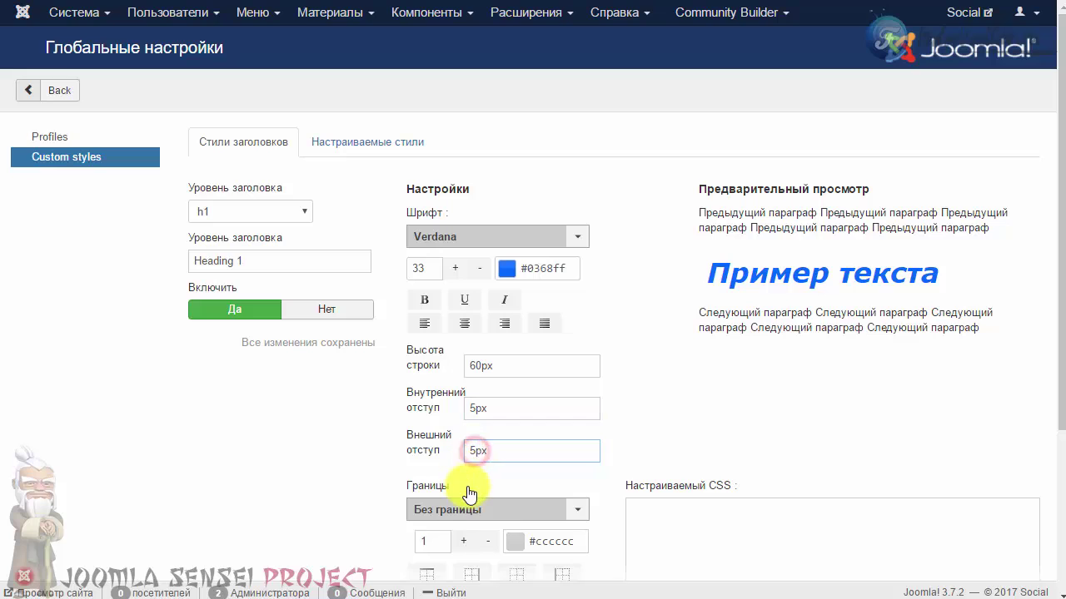
text(0)
click(518, 407)
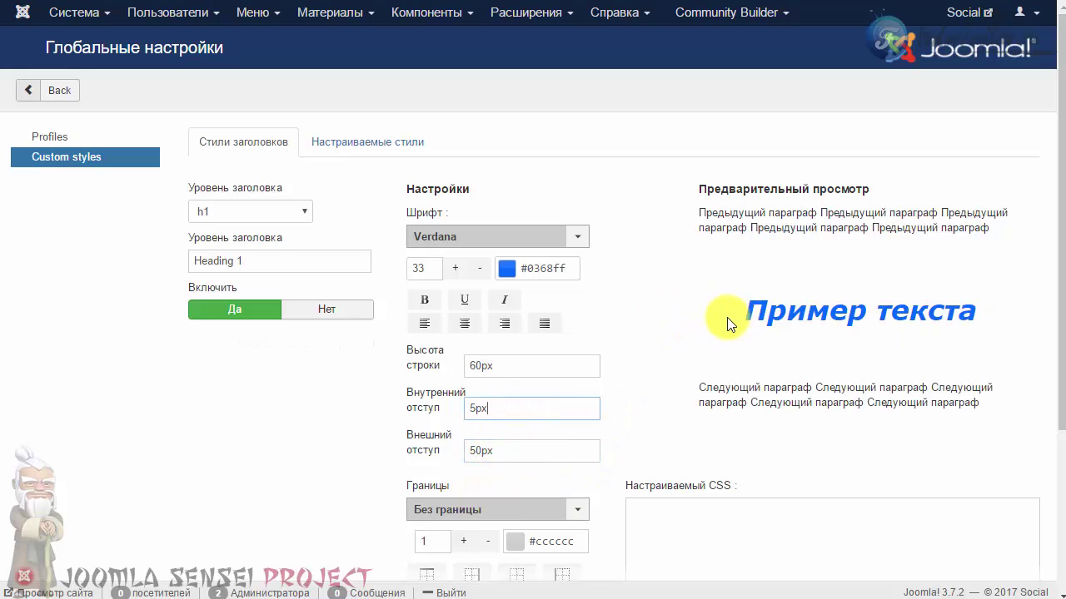
scroll(709, 377, down, 1)
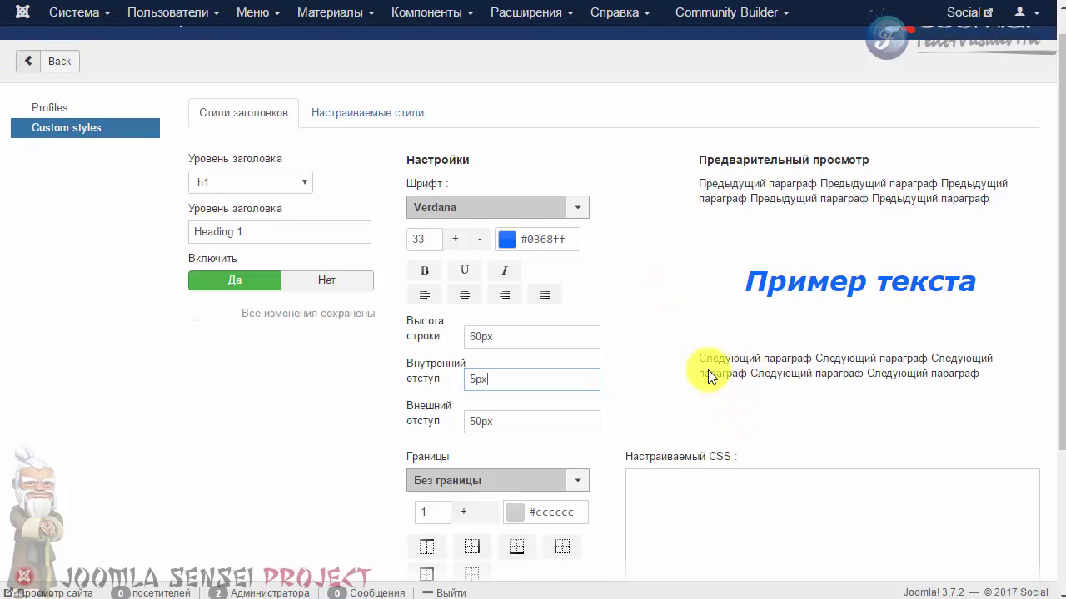
scroll(710, 377, down, 3)
scroll(495, 347, up, 4)
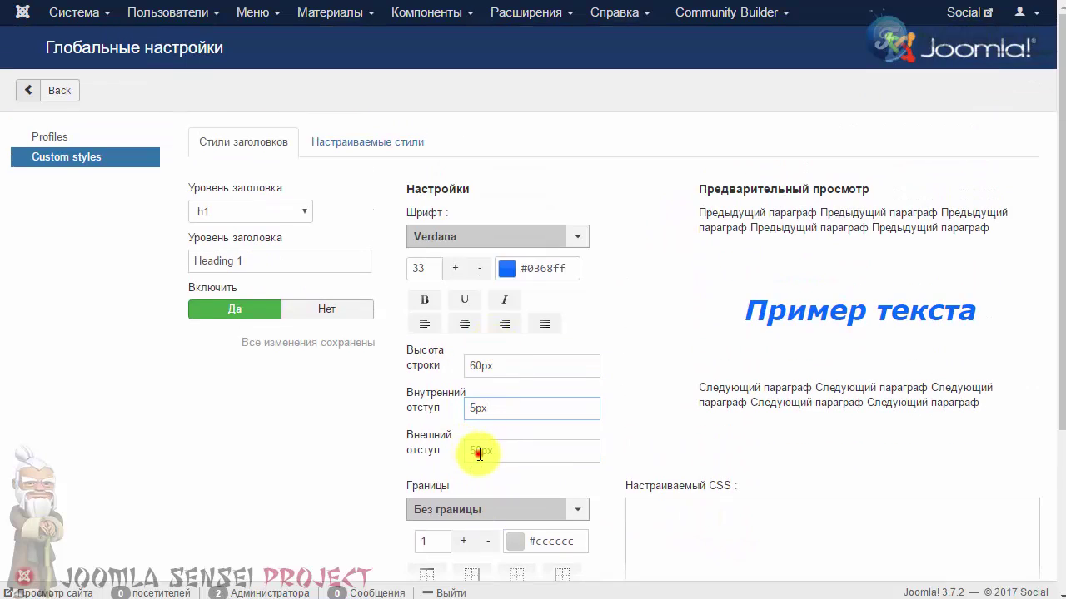
key(BackSpace)
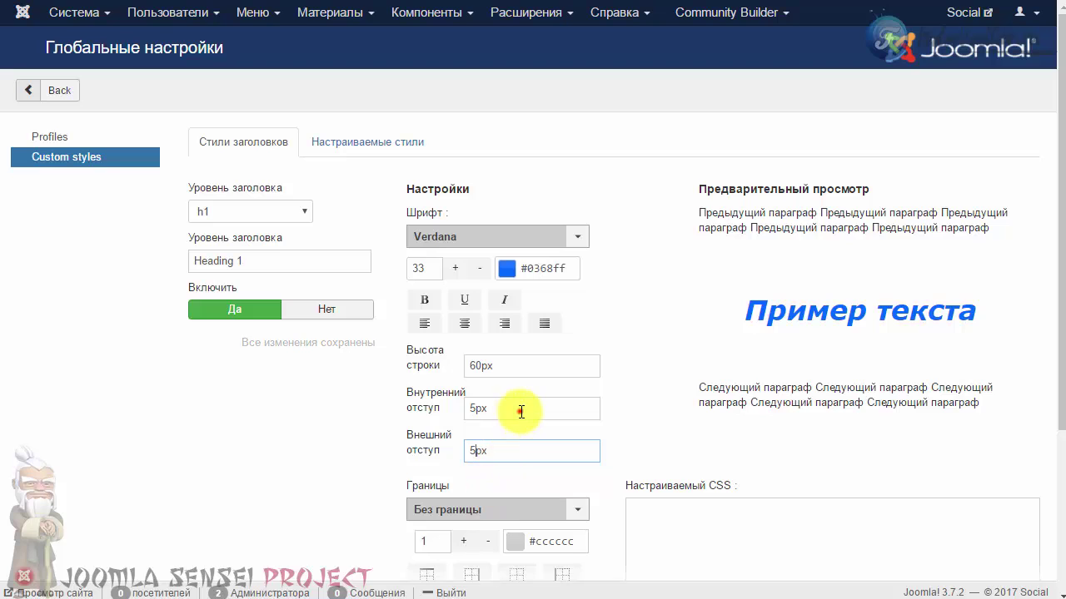
click(521, 409)
Step: Examine the custom CSS area (Настраиваемый CSS) available for the h1 heading style
scroll(681, 399, down, 1)
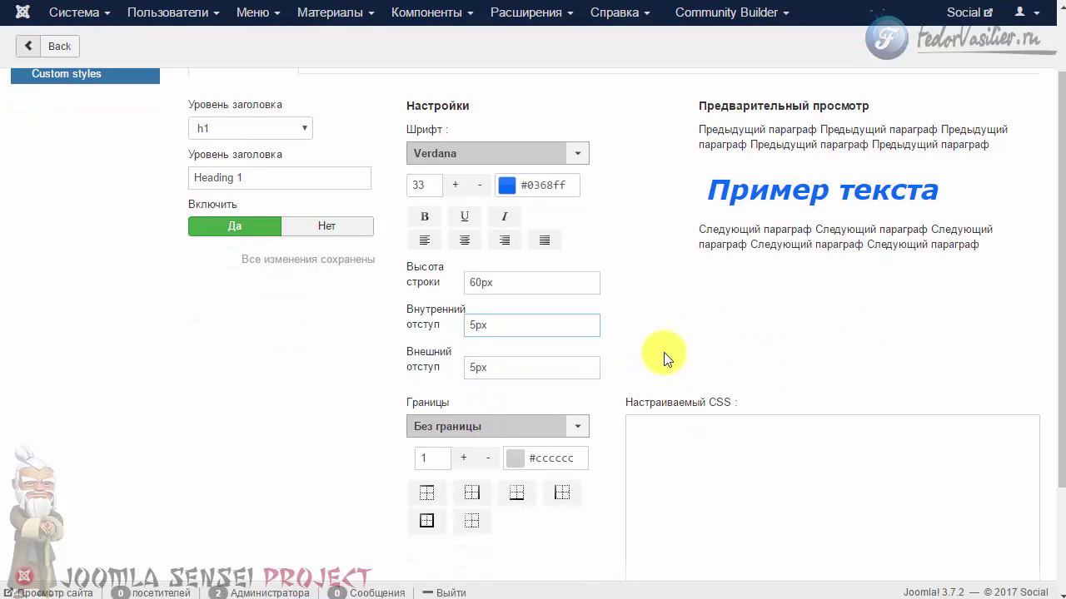
scroll(666, 357, down, 2)
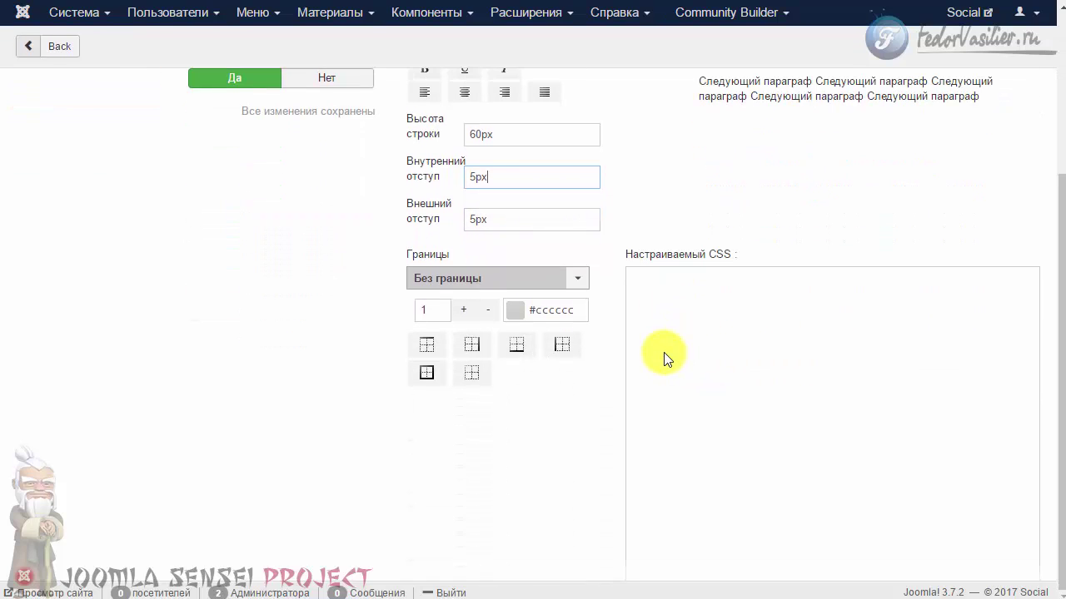
drag(630, 254, 697, 316)
click(651, 283)
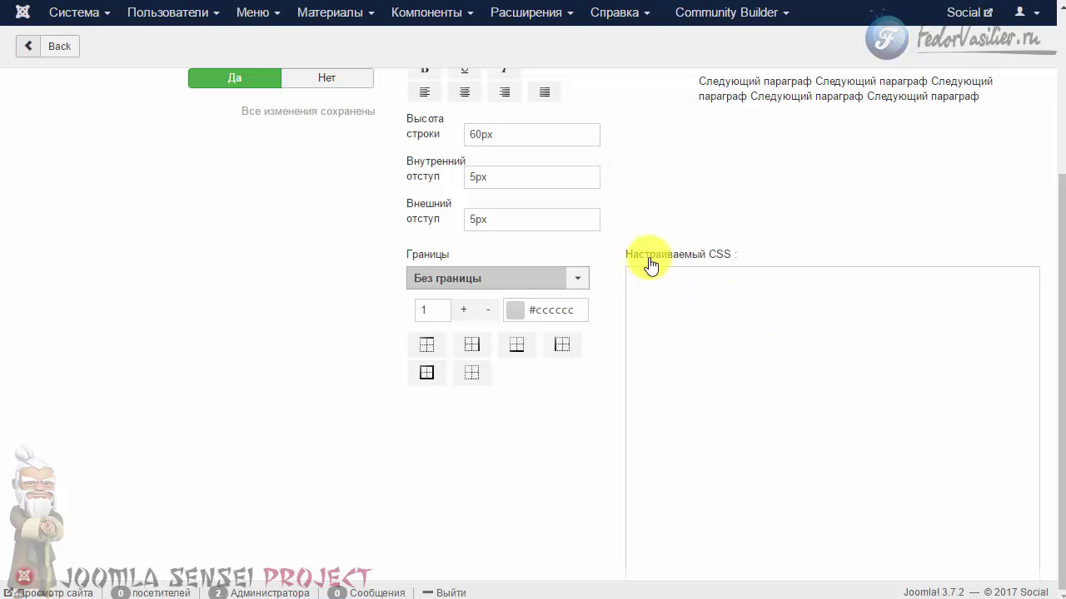
drag(642, 257, 751, 261)
click(726, 313)
scroll(756, 348, up, 3)
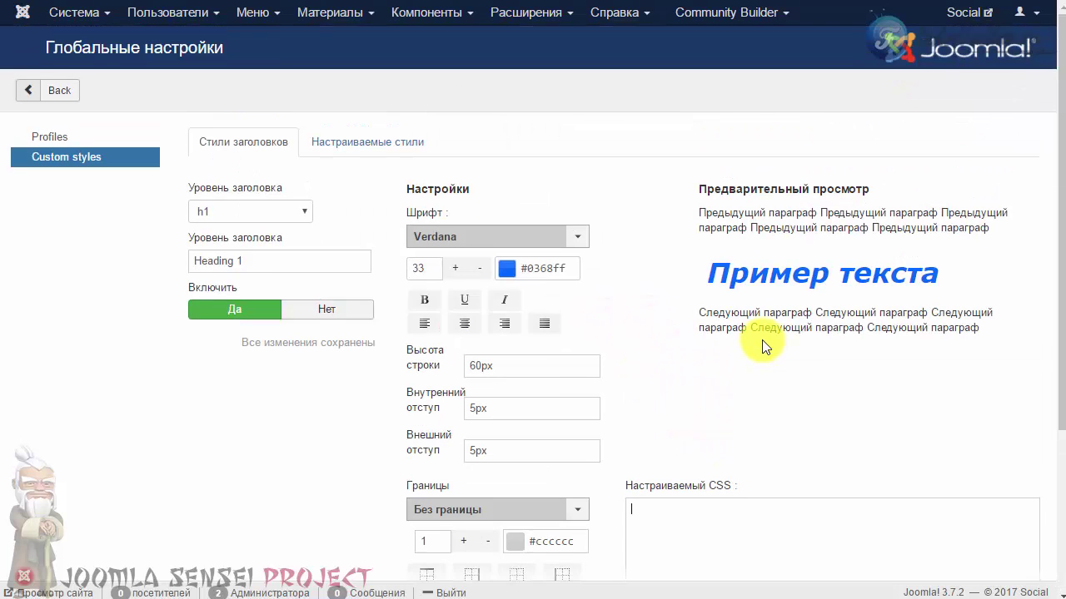
Step: Set the border style of the h1 heading to "Штрих пунктирная"
scroll(421, 348, down, 2)
click(438, 343)
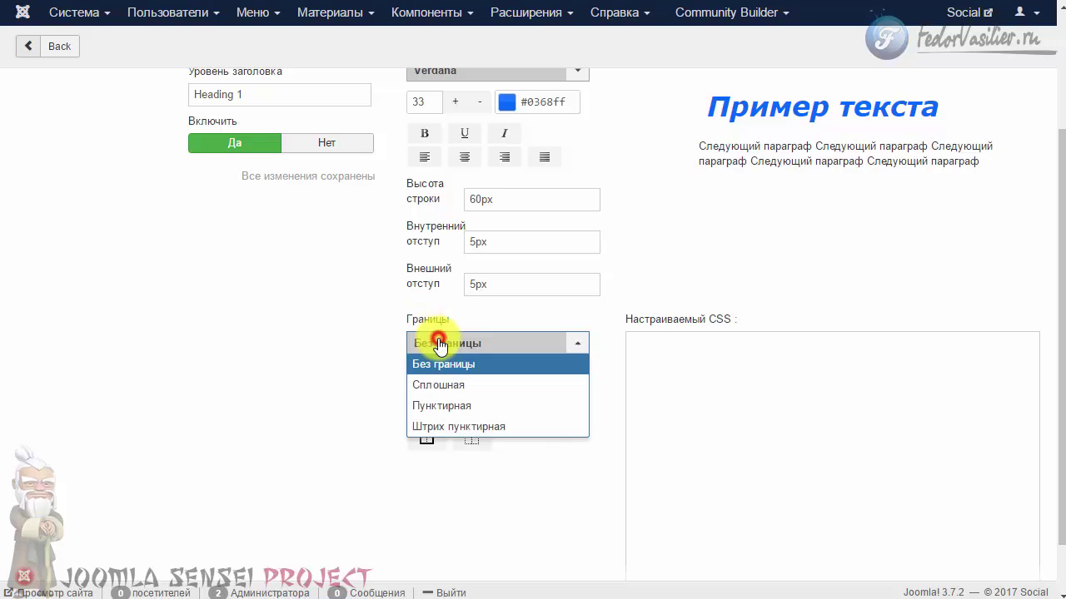
click(558, 303)
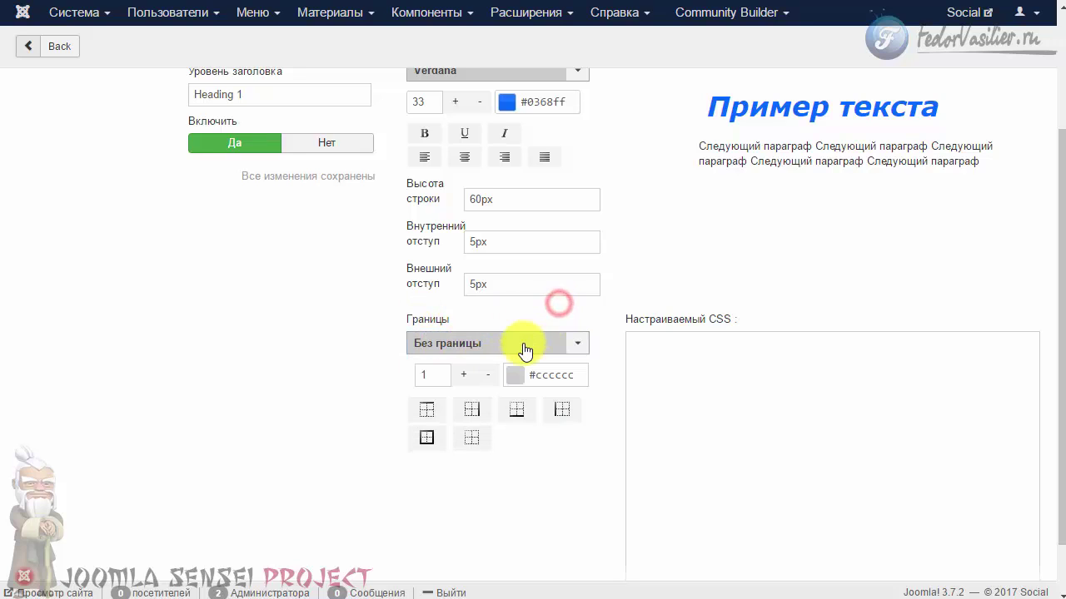
click(522, 344)
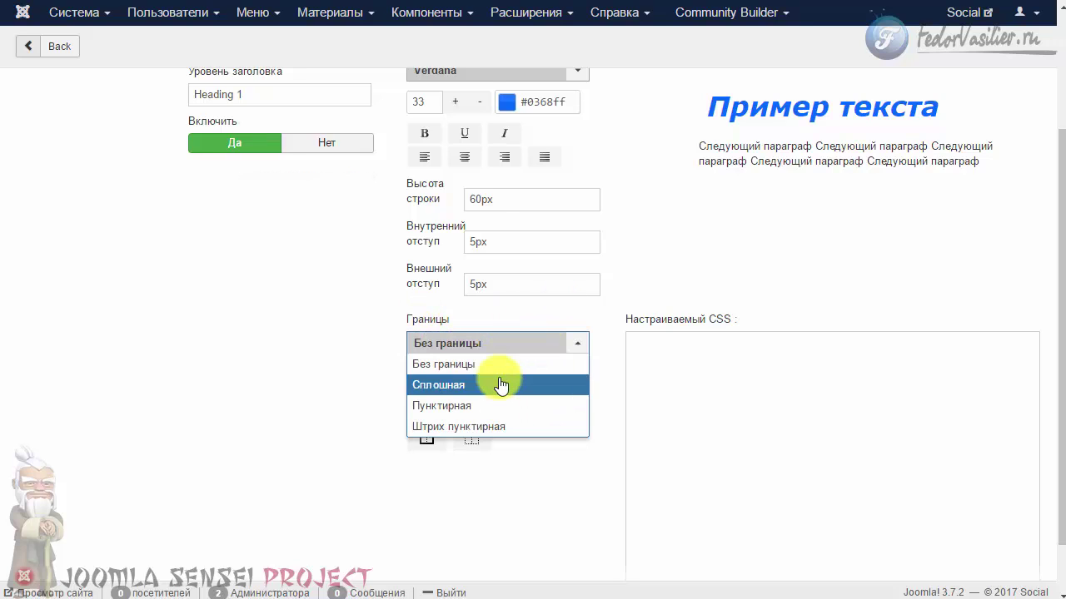
click(471, 427)
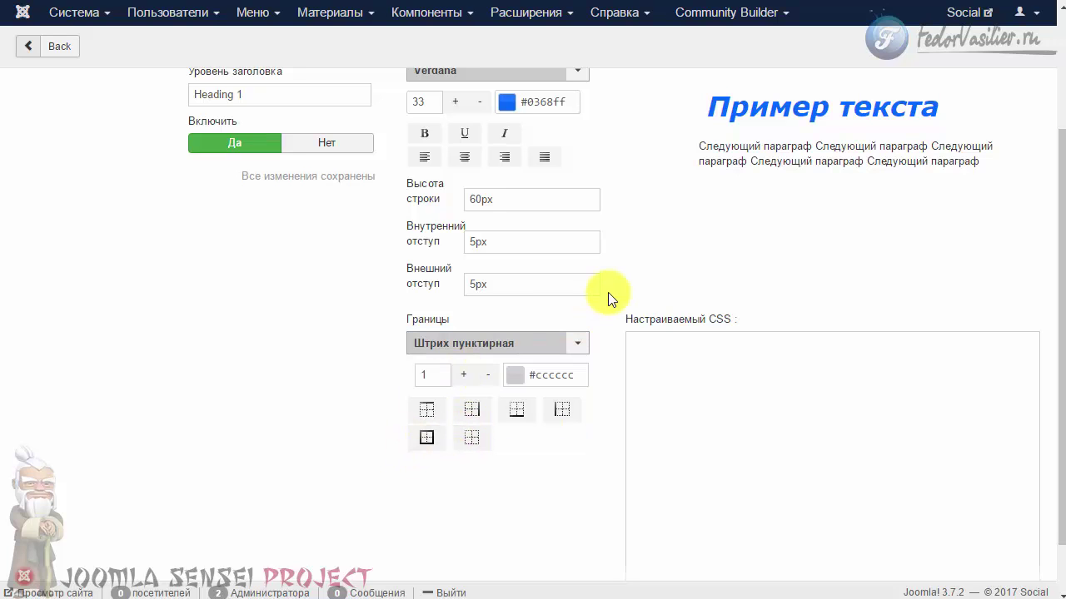
click(714, 254)
scroll(719, 312, up, 1)
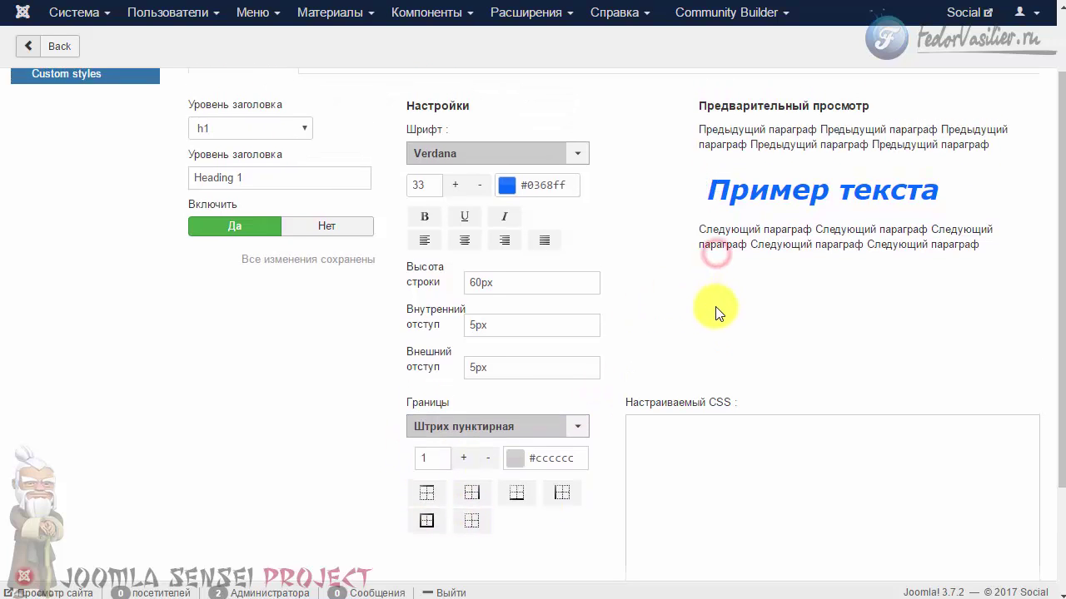
Step: Set the h1 border thickness to 3 and its colour to green, #00ffa6
click(461, 461)
click(518, 459)
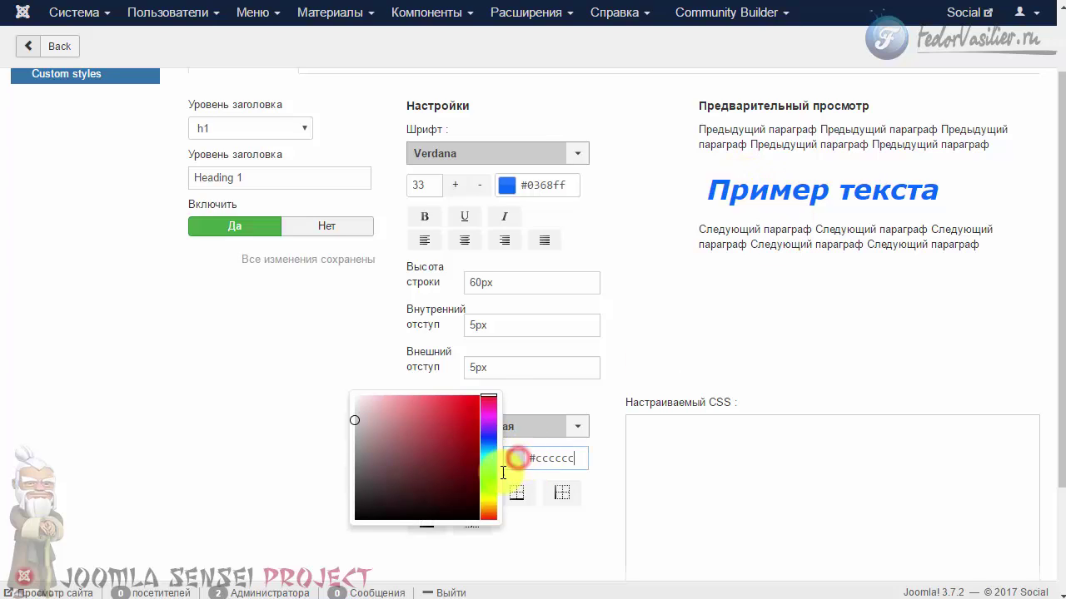
click(489, 458)
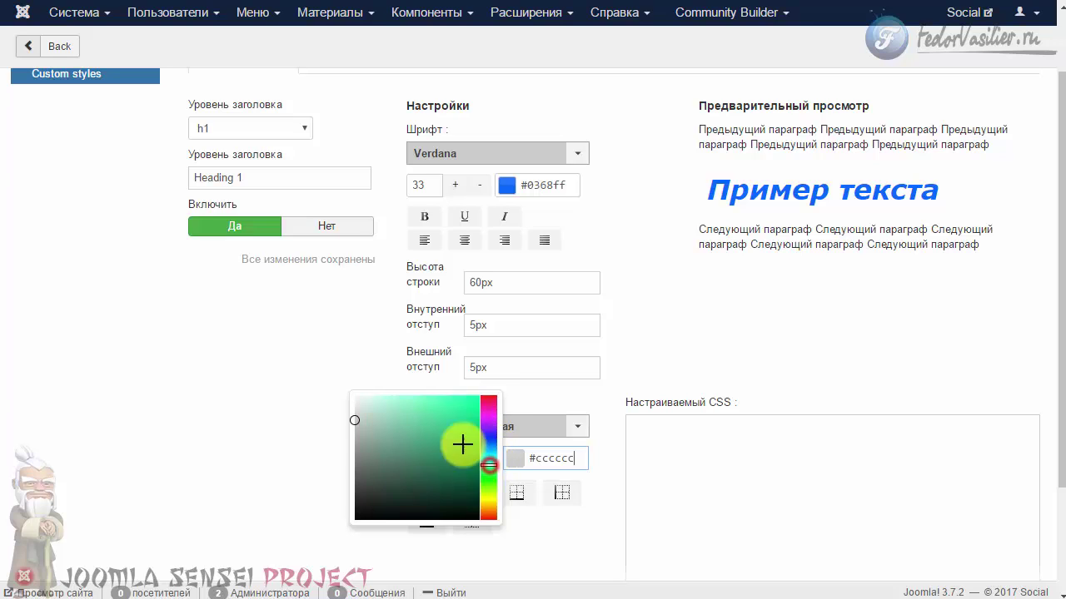
click(464, 428)
click(608, 379)
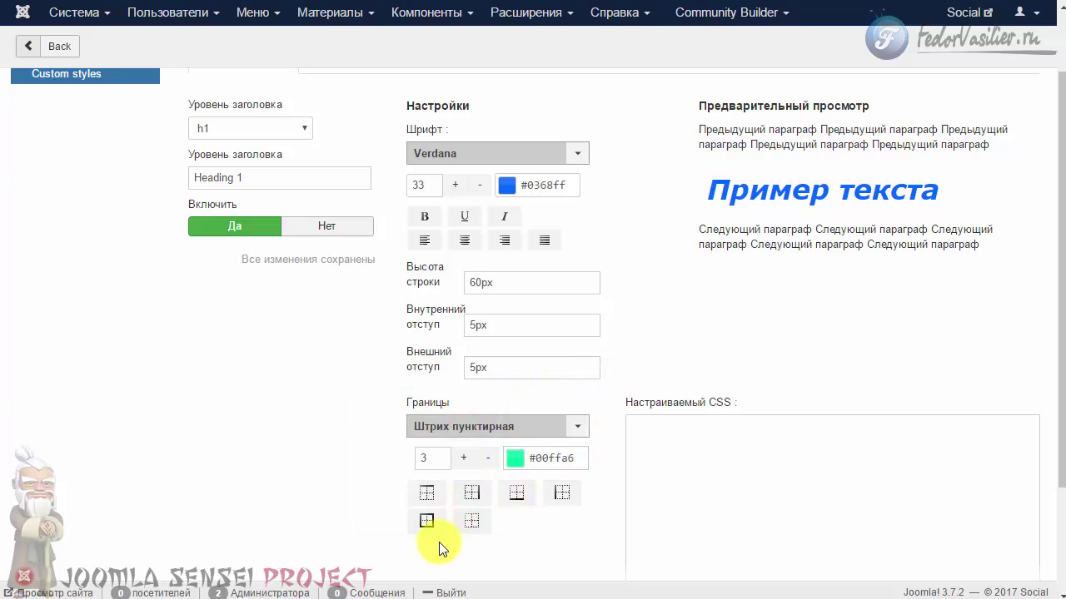
Step: Apply the border to the bottom edge of the h1 heading and check it in the preview
click(516, 493)
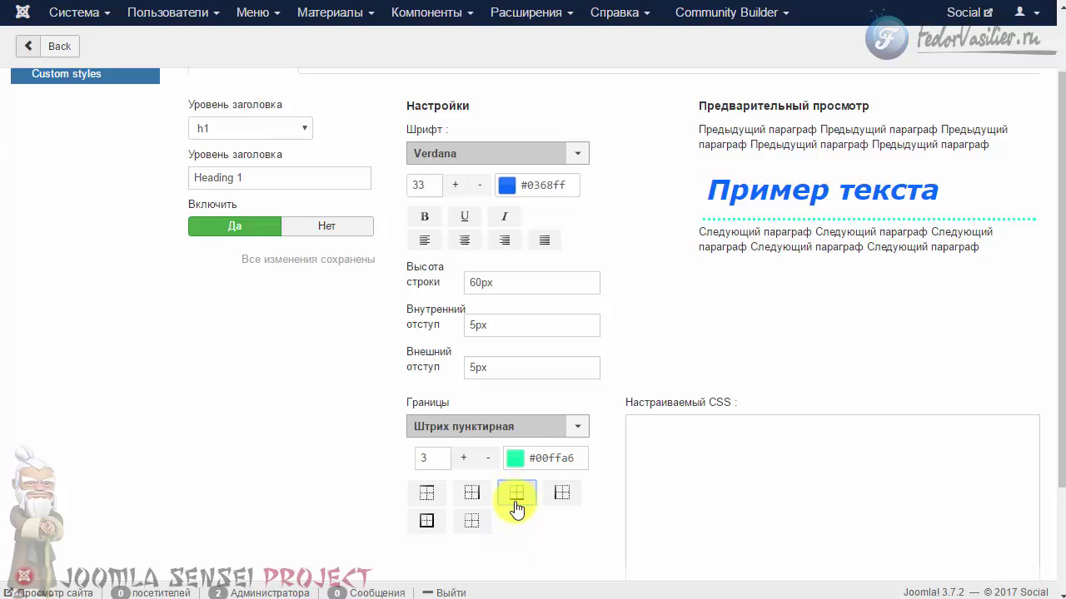
click(517, 500)
scroll(766, 267, up, 1)
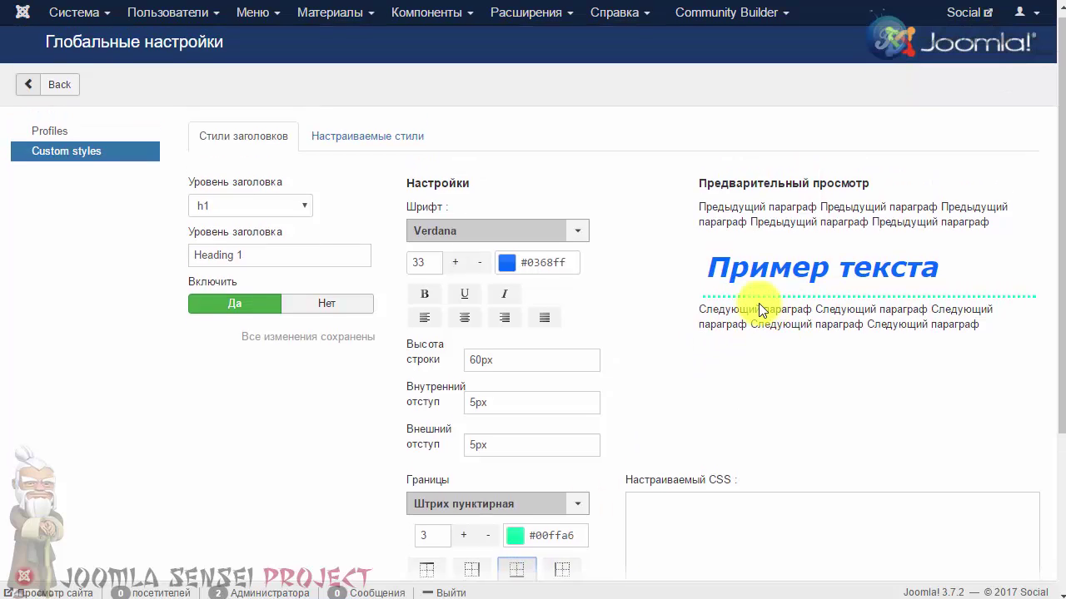
scroll(492, 293, down, 2)
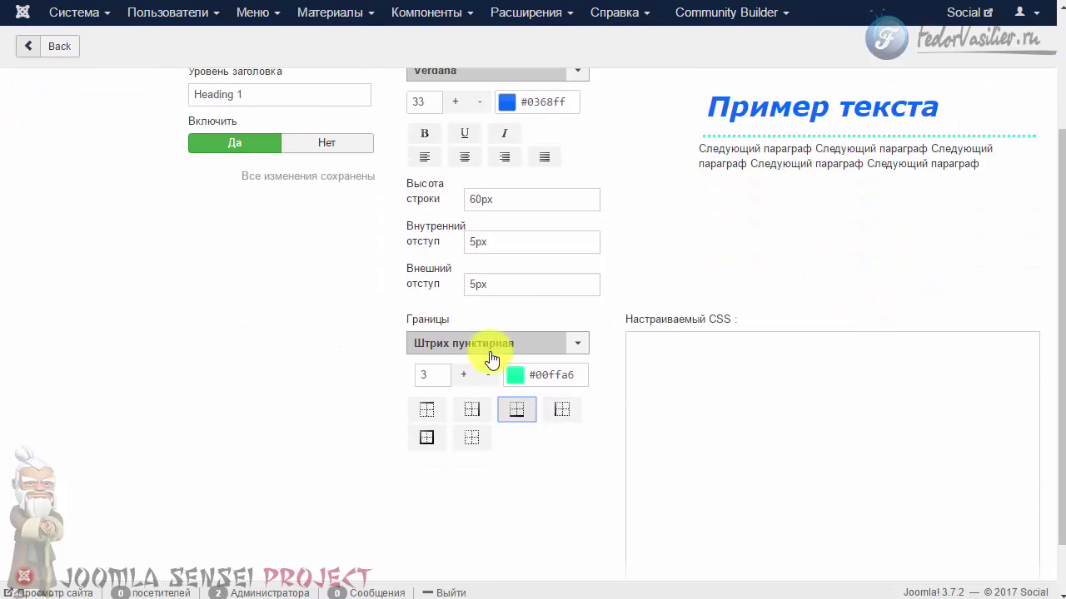
Step: Set the h1 border colour to black, #000000, and add the border to the heading's left edge
click(512, 374)
drag(481, 352, 512, 441)
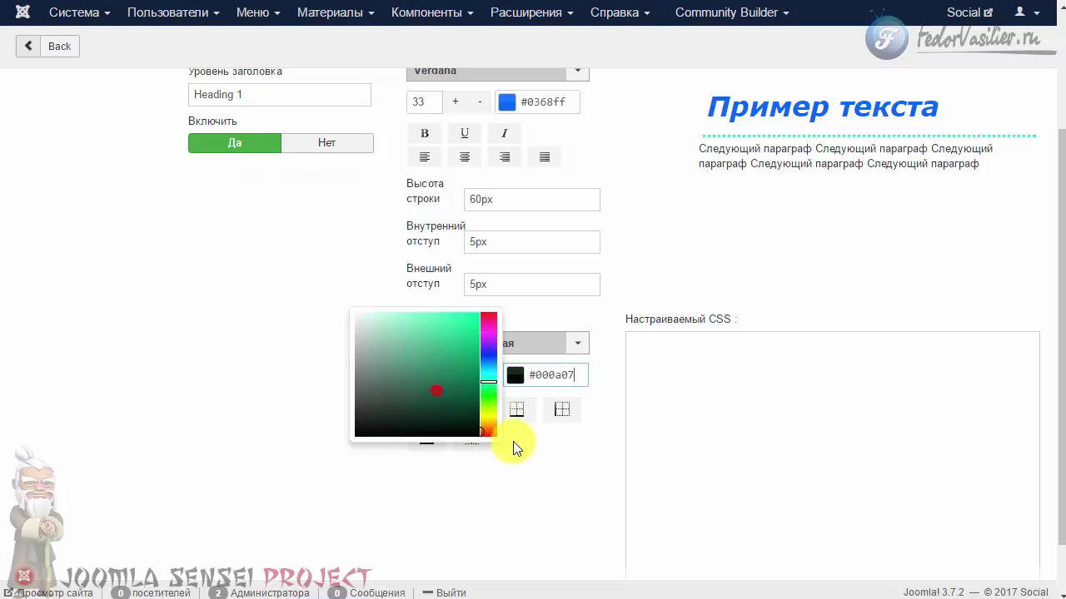
click(577, 422)
scroll(676, 444, up, 1)
click(562, 410)
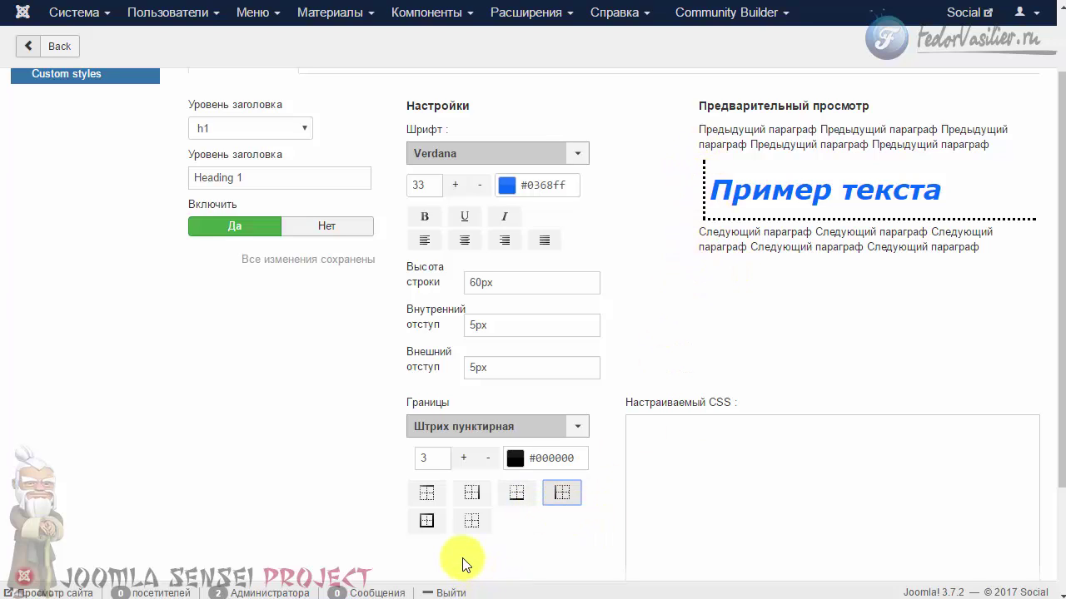
Step: Try the h1 border on all edges, clear it, and apply it only to the left edge
click(468, 524)
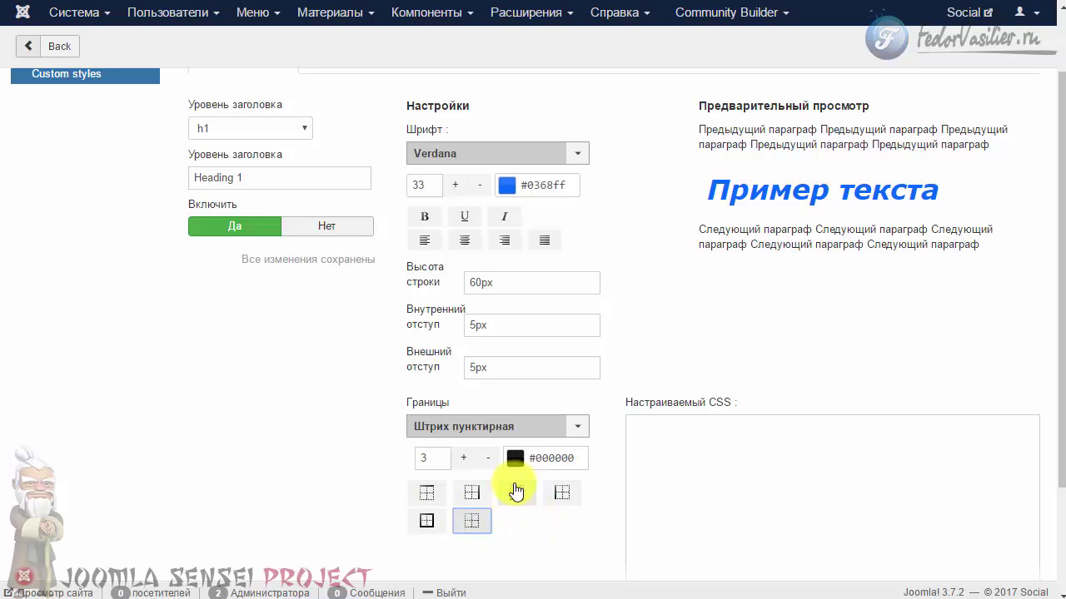
click(471, 525)
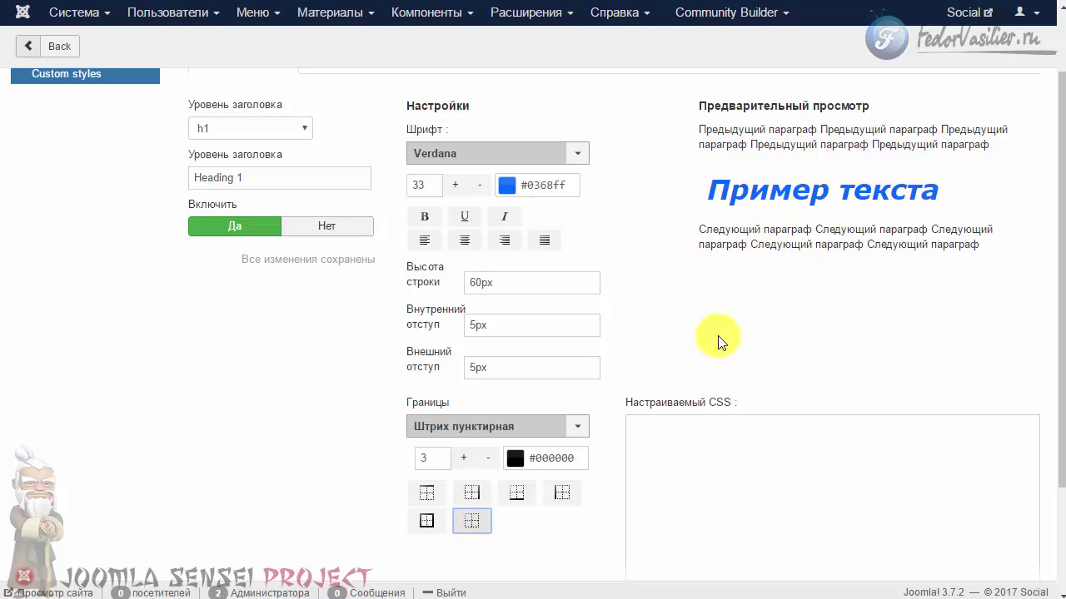
click(426, 524)
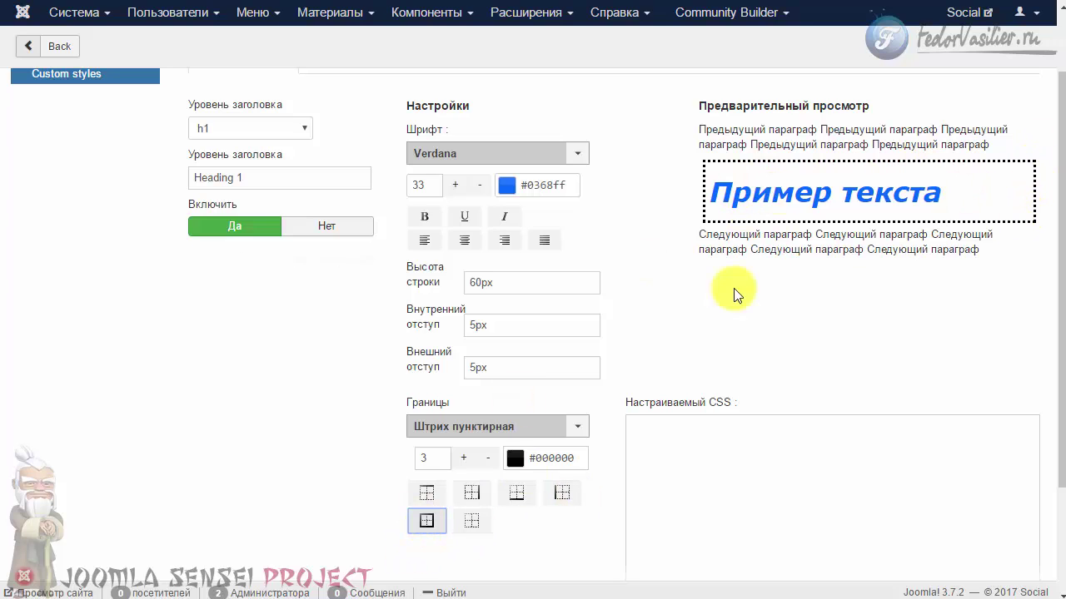
click(420, 516)
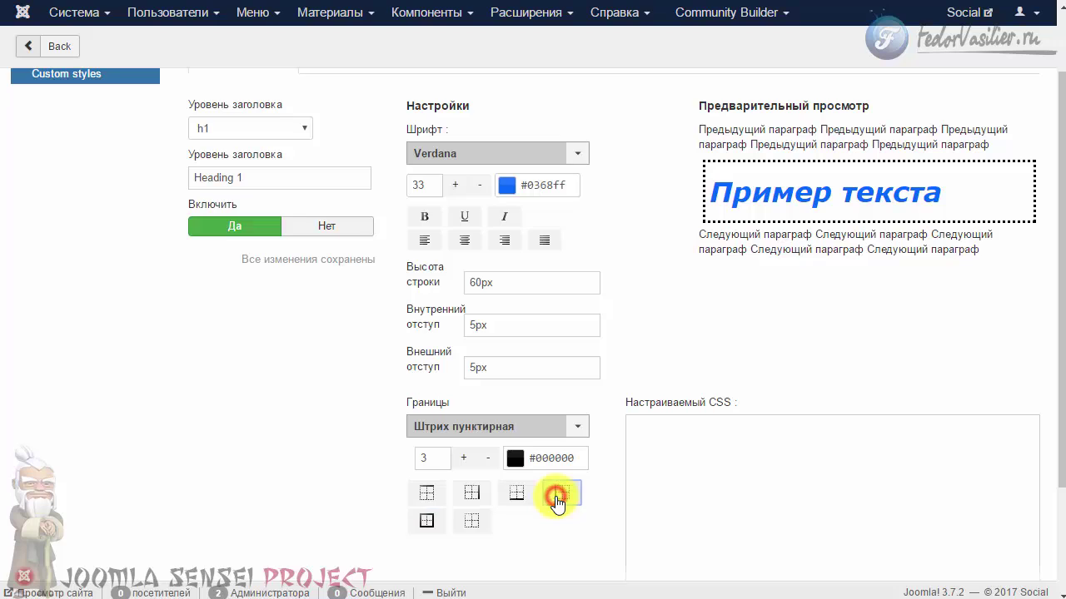
click(472, 520)
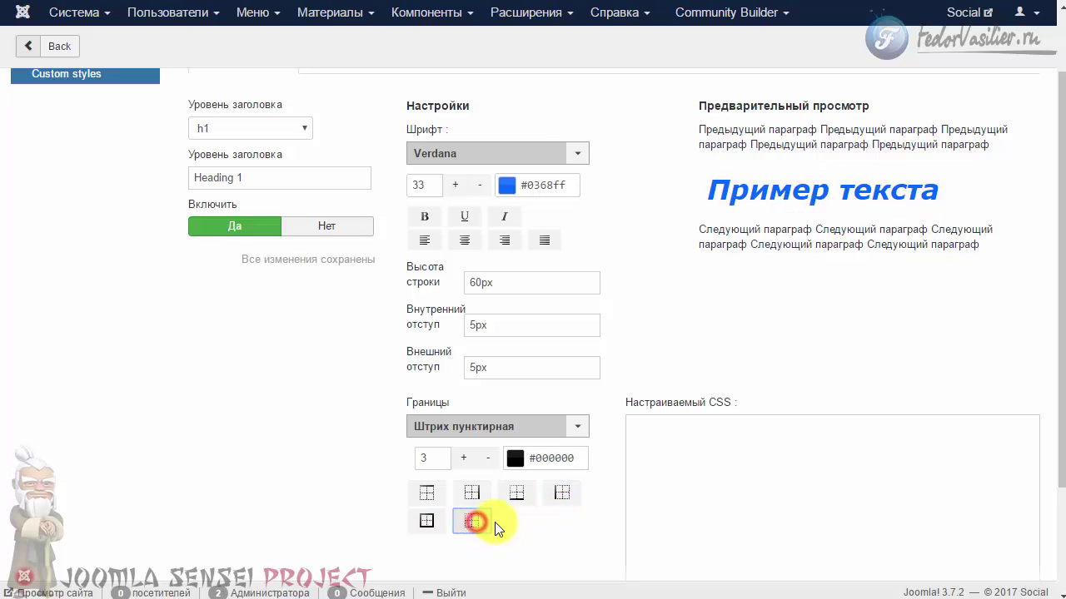
click(552, 498)
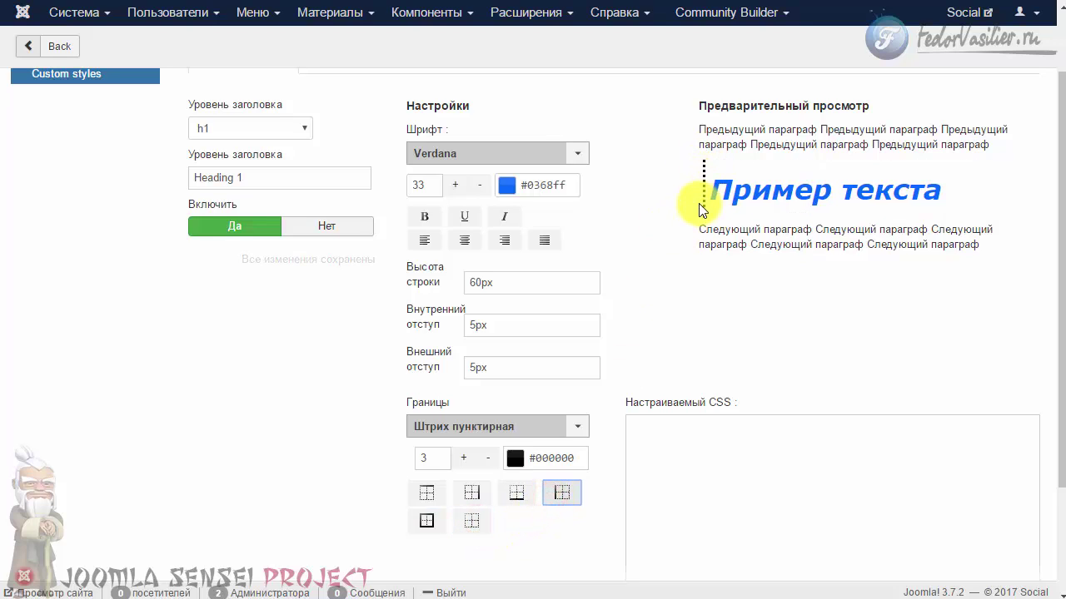
Step: Set the h1 outer margin (Внешний отступ) to 10px and check the heading preview
click(473, 368)
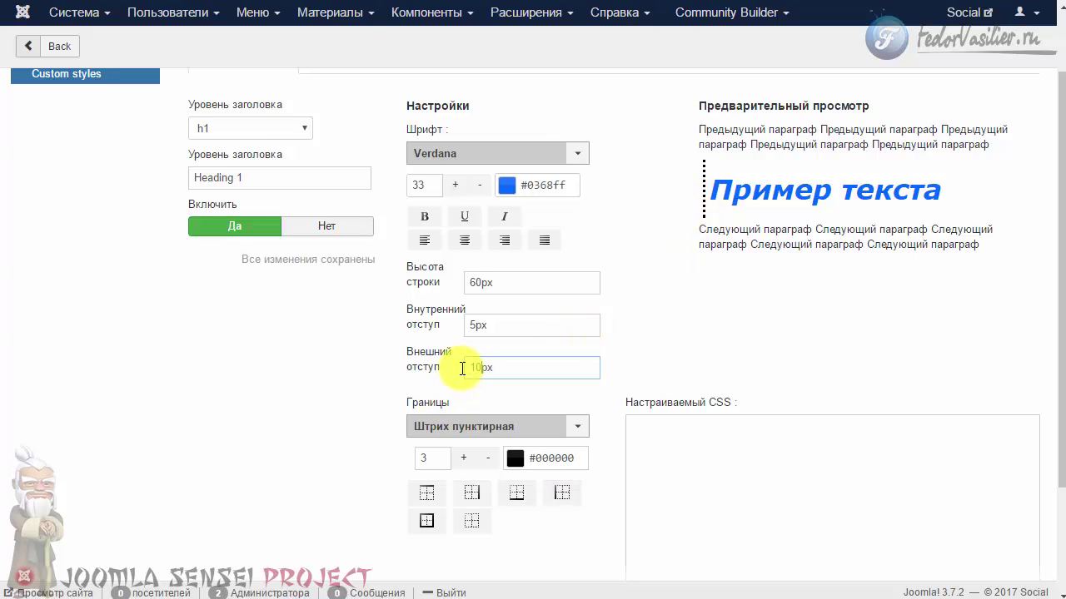
click(506, 331)
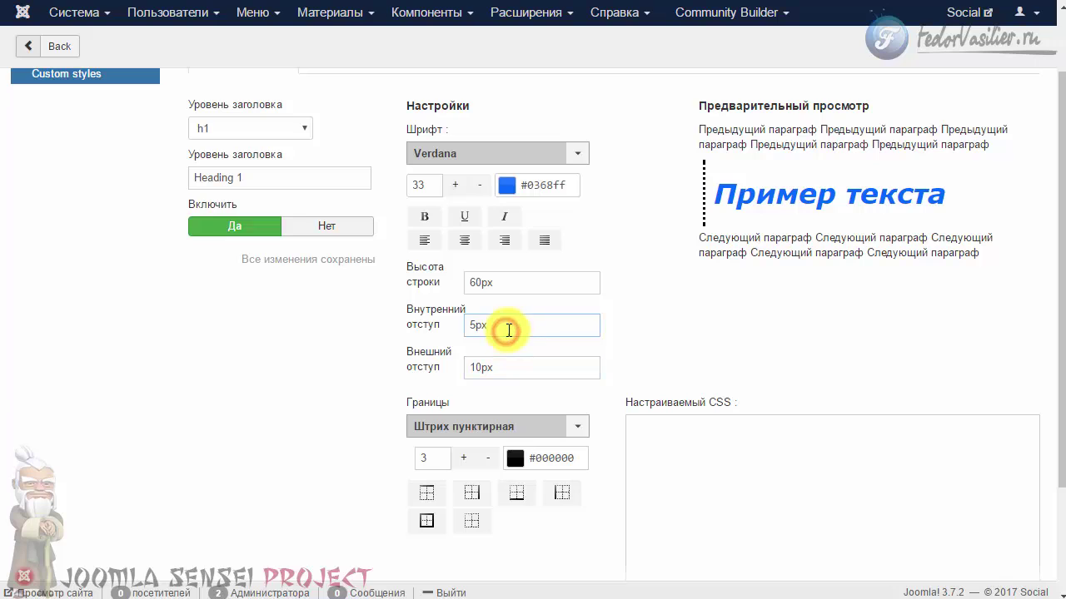
scroll(634, 378, up, 2)
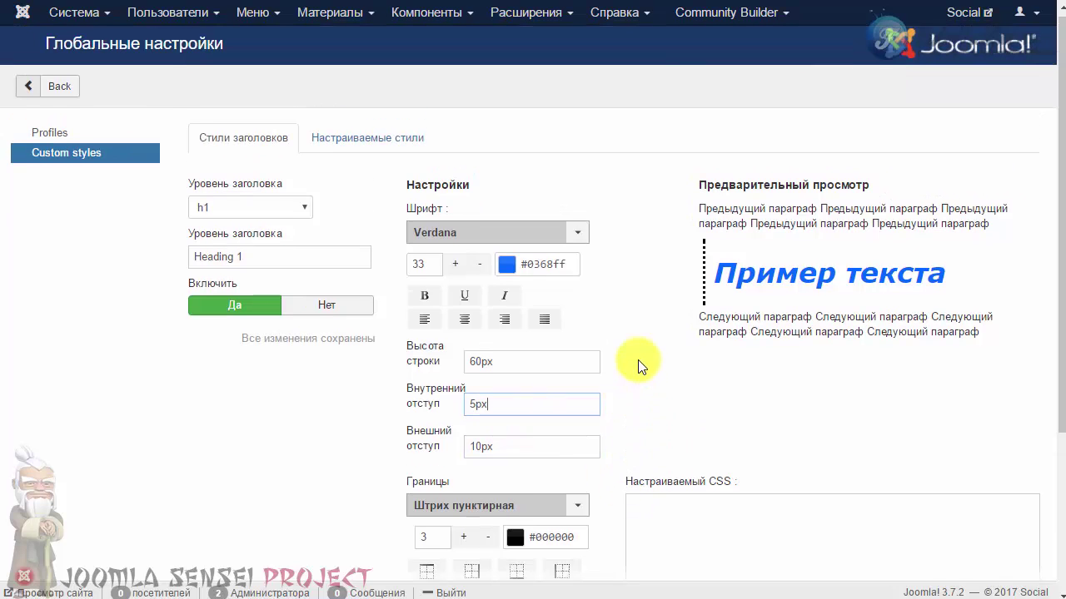
scroll(773, 308, down, 3)
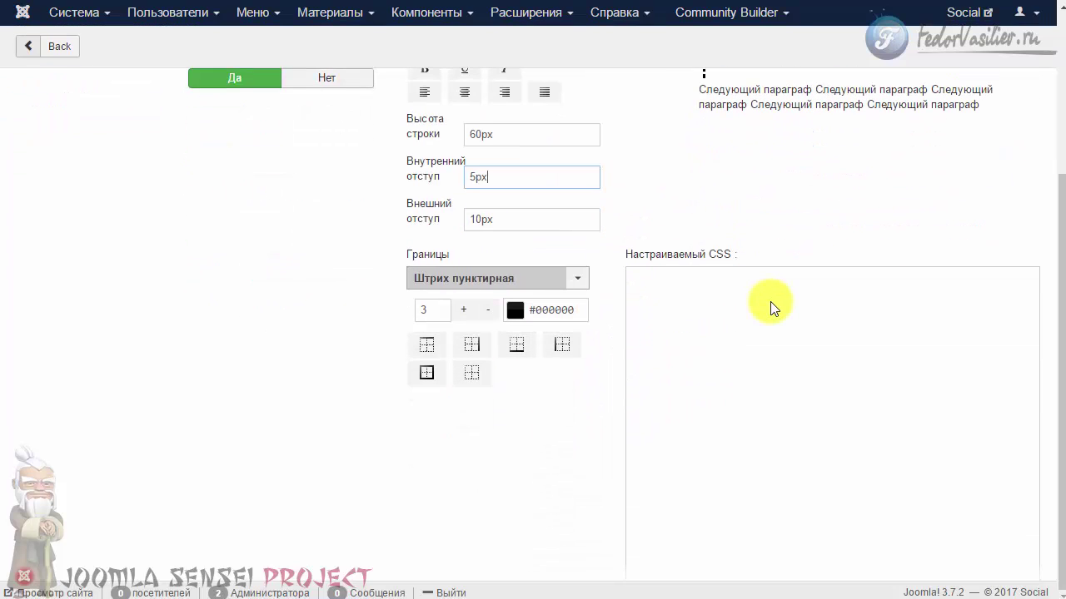
scroll(770, 308, up, 3)
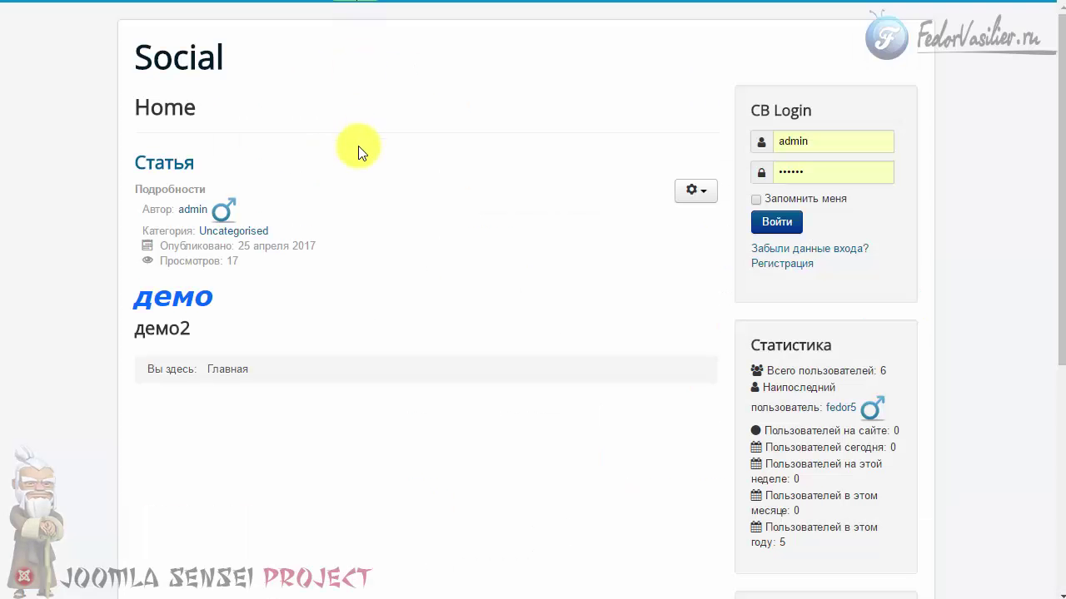
Step: Force-refresh the public site page and clear the browser's history and cached data for the past week
key(ctrl+F5)
key(ctrl+shift+Delete)
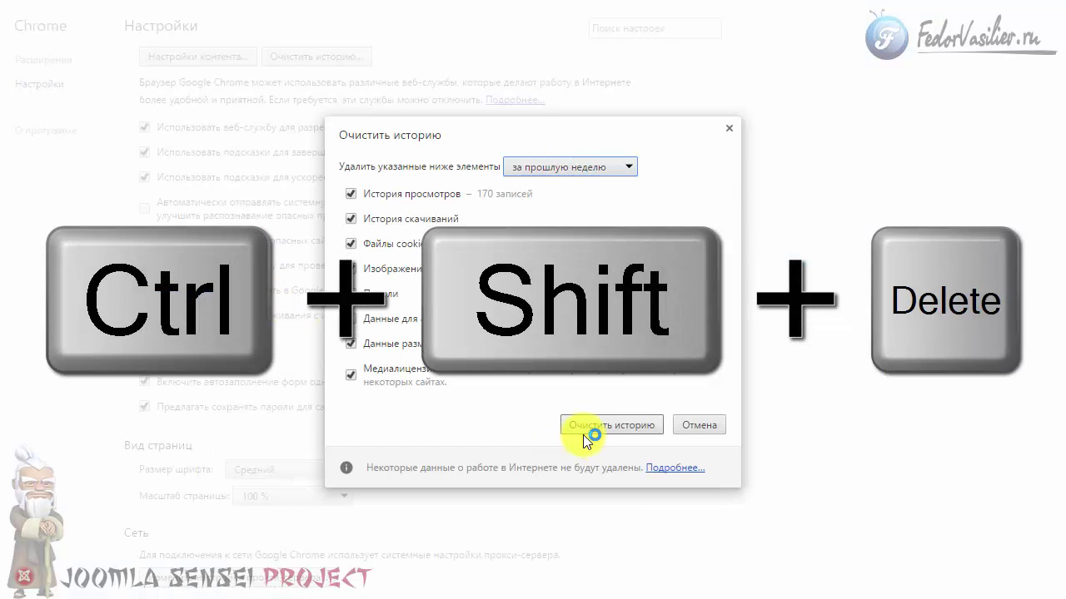
click(599, 424)
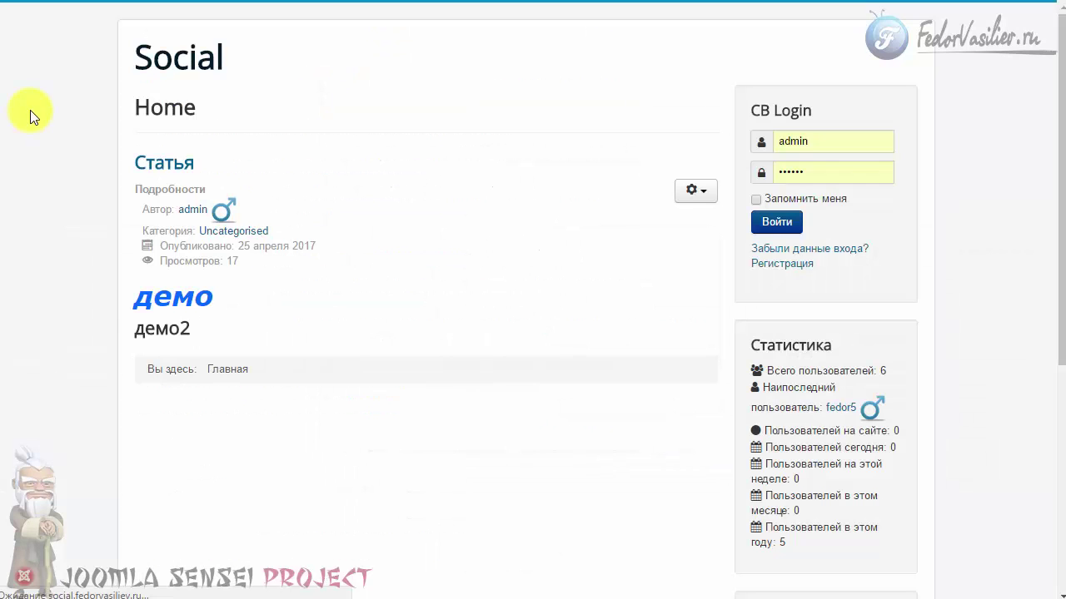
Step: Examine the "демо" heading of the article on the reloaded public site page
scroll(119, 288, down, 1)
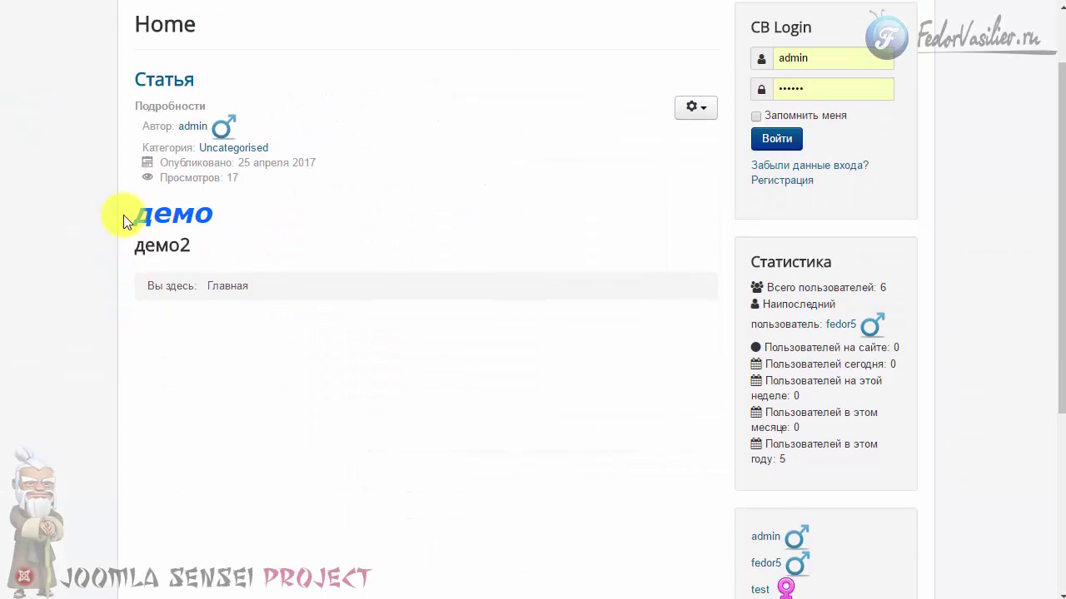
scroll(126, 214, down, 1)
scroll(219, 321, up, 2)
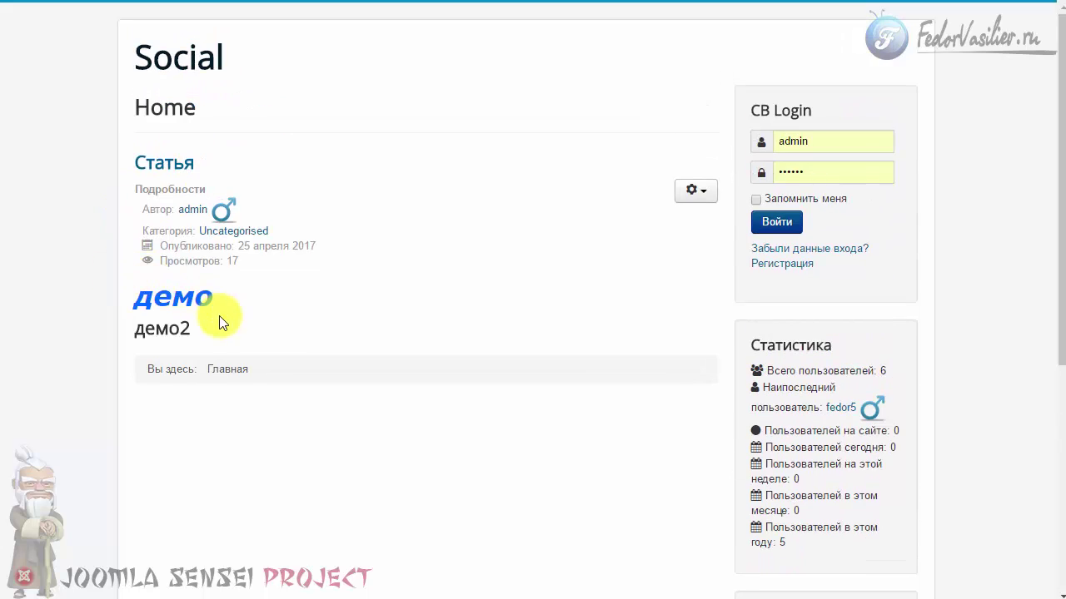
click(122, 160)
Step: Return to the Joomla heading style settings and check the h1 preview and border options
key(ctrl+Tab)
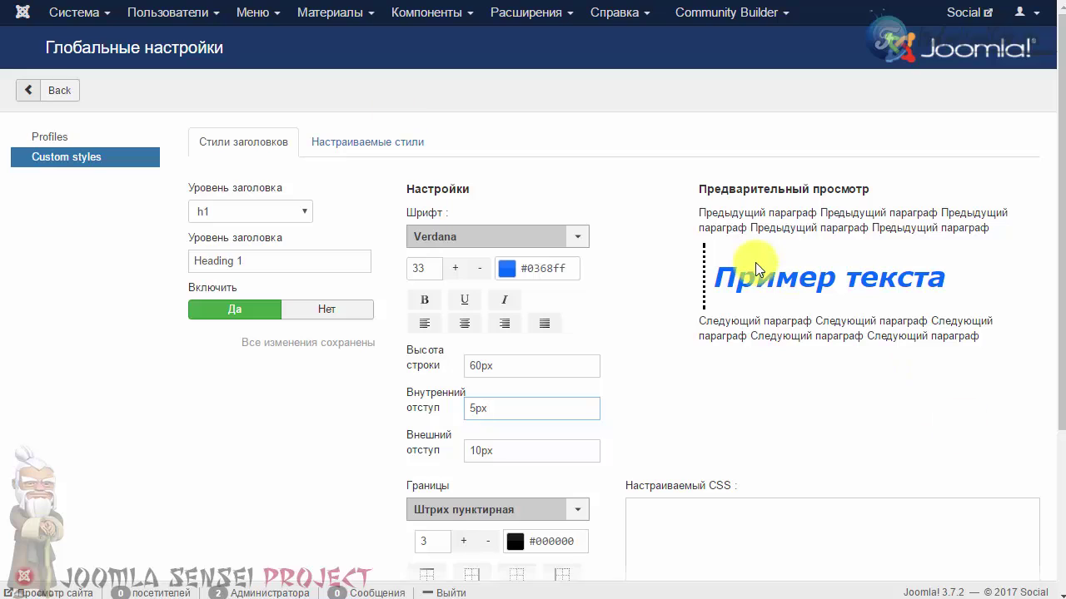
click(161, 490)
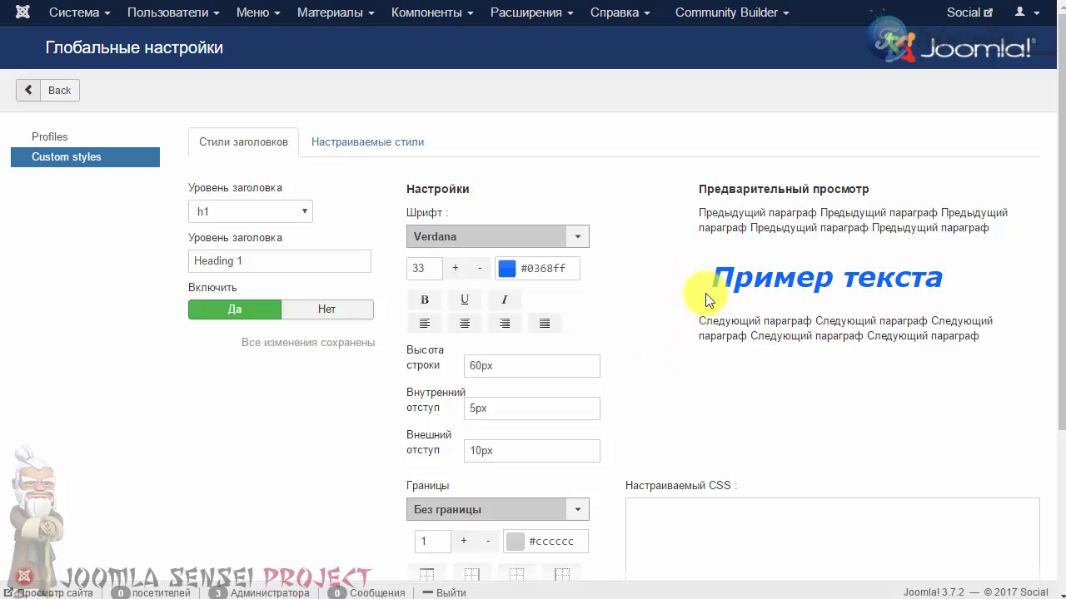
scroll(602, 533, down, 1)
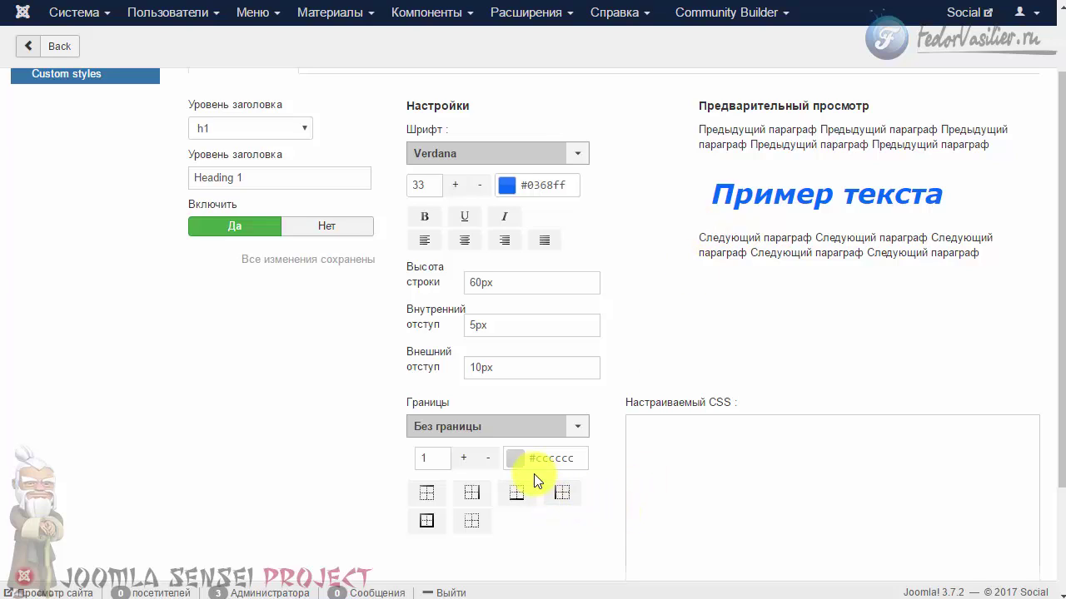
Step: Give the h1 heading a "Штрих пунктирная" border on its left edge, 3 thick and black, #000000
click(462, 429)
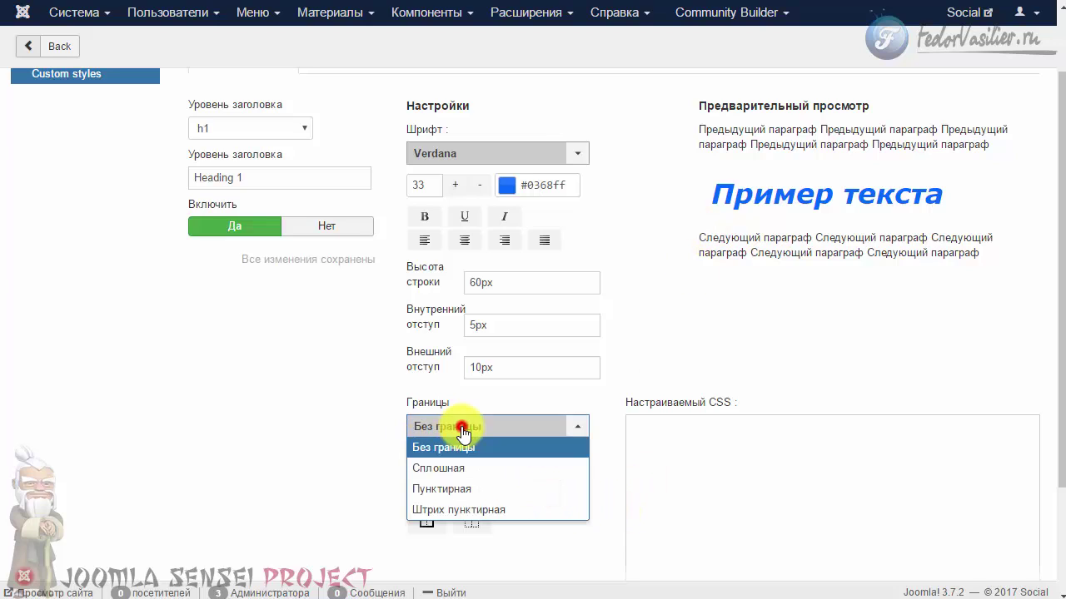
click(462, 509)
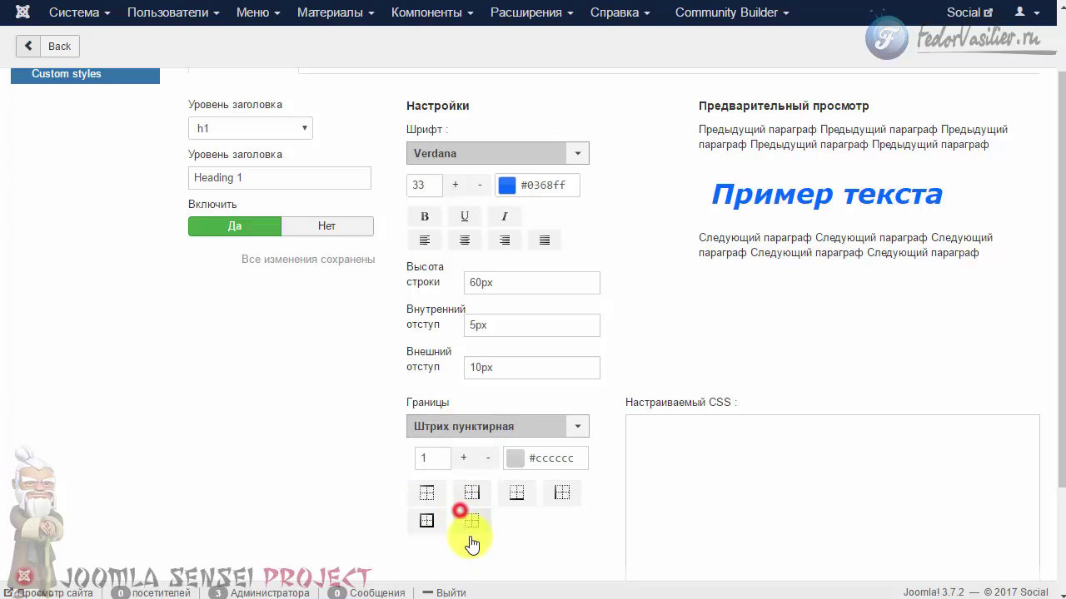
click(562, 494)
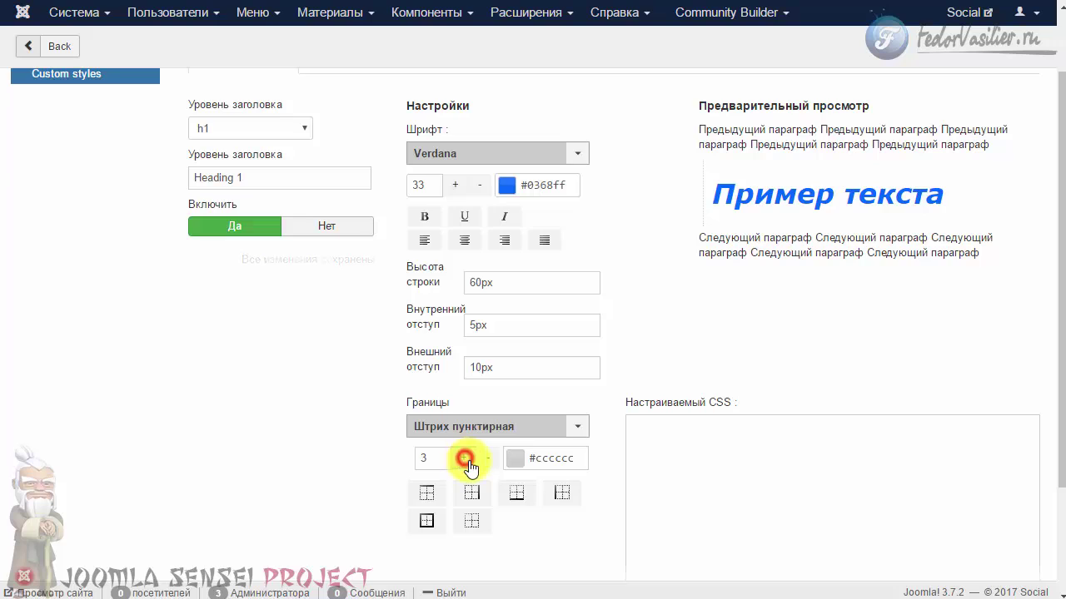
click(515, 458)
drag(458, 473, 355, 523)
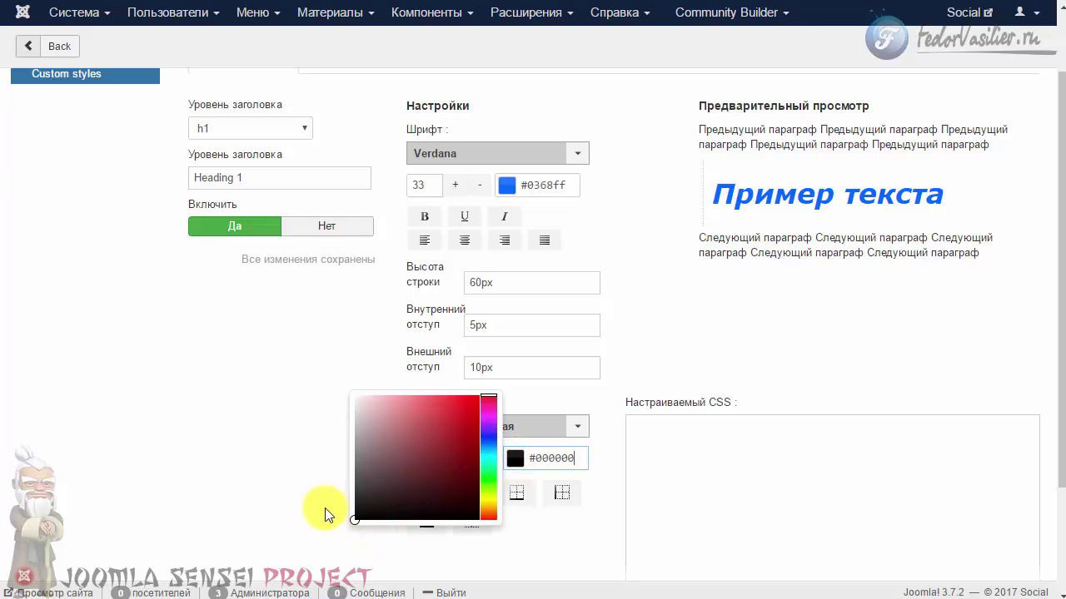
click(301, 498)
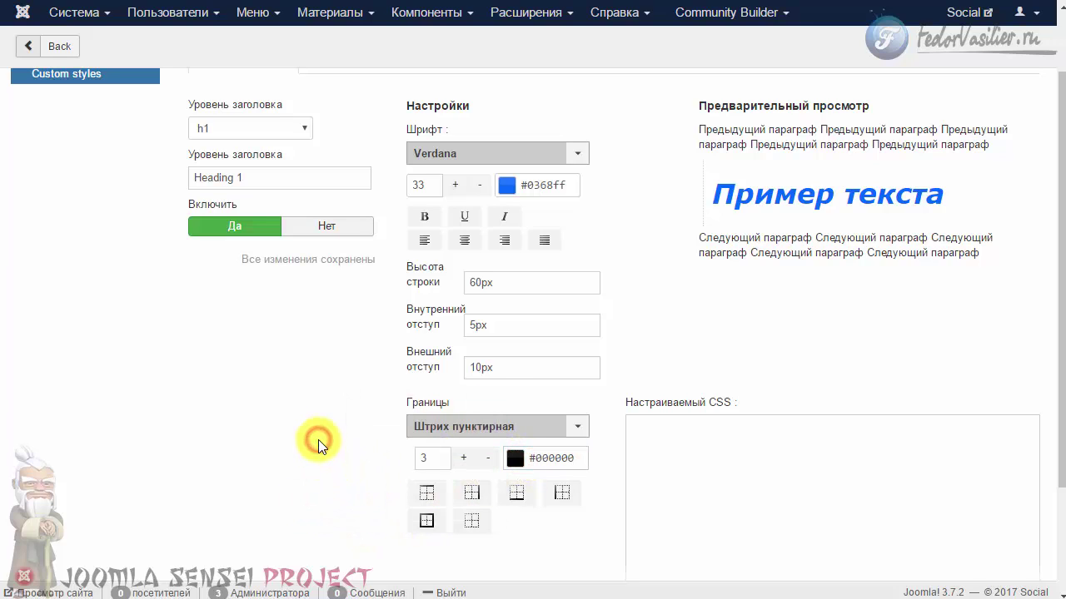
Step: Reload the h1 level's settings to check its border, and switch the heading level to h2
click(239, 132)
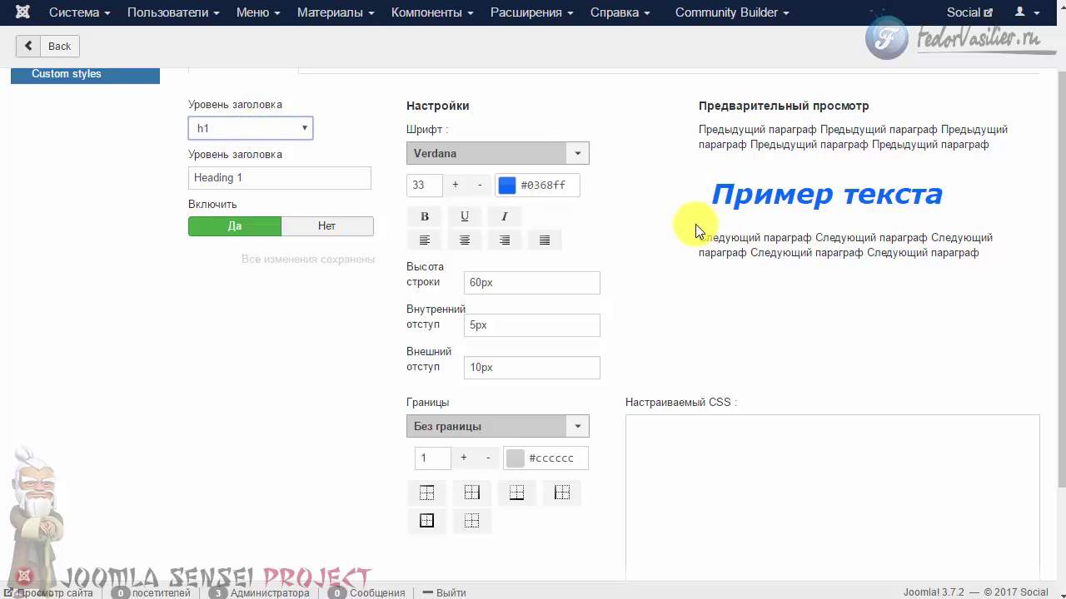
click(206, 131)
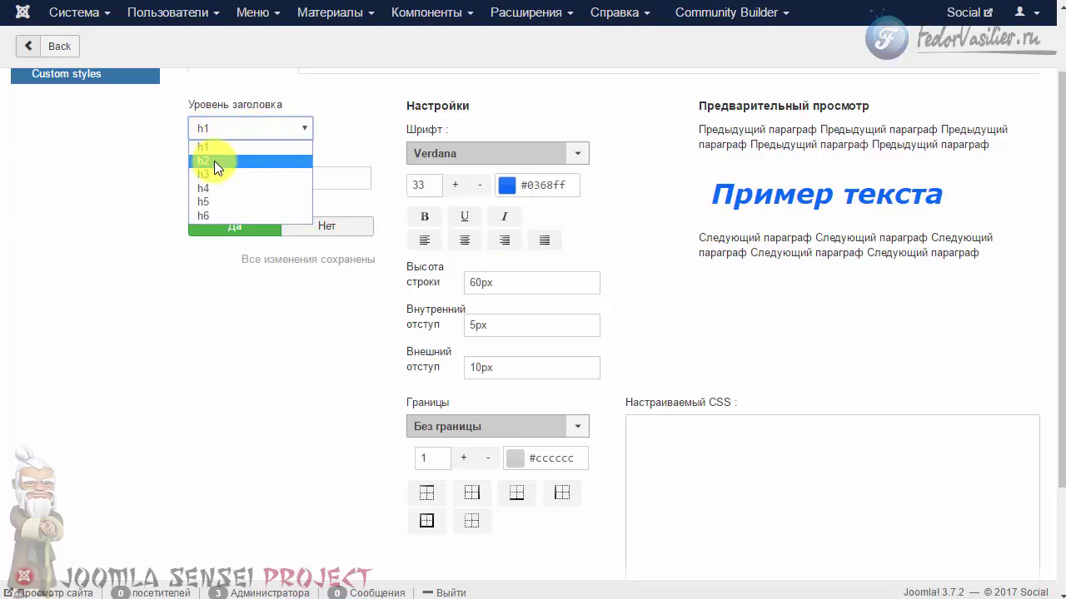
click(214, 161)
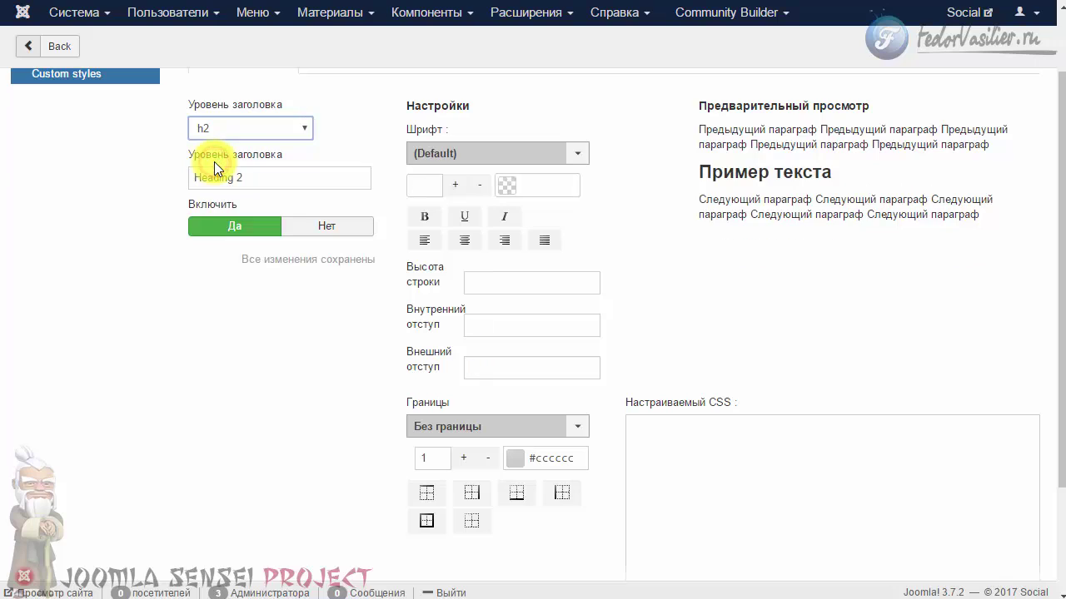
scroll(716, 229, up, 1)
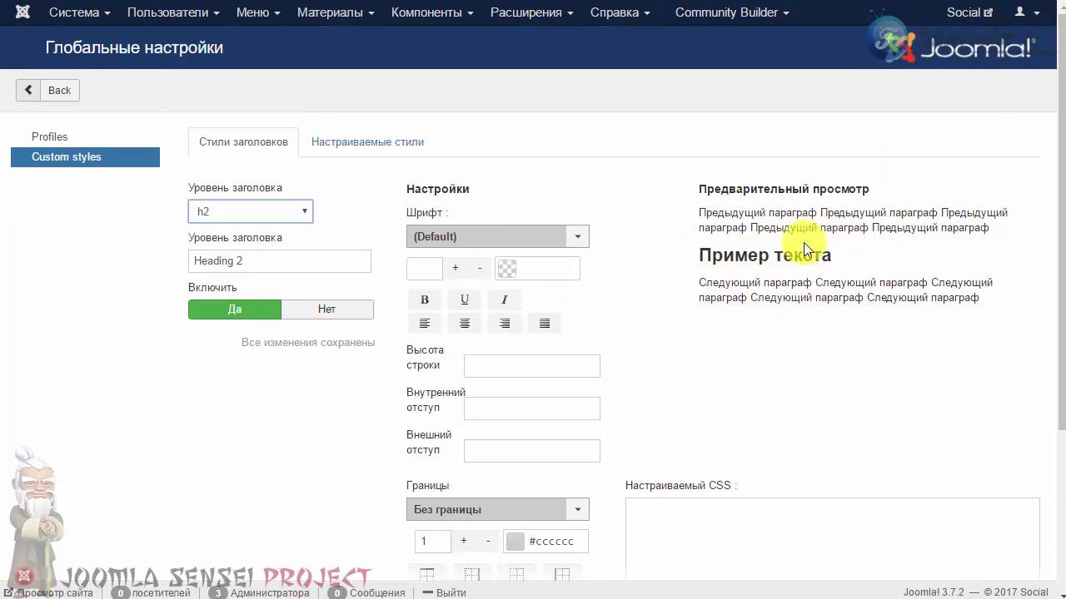
Step: Set the h2 heading font to Comic Sans MS and its colour to orange, #ff7300
click(536, 235)
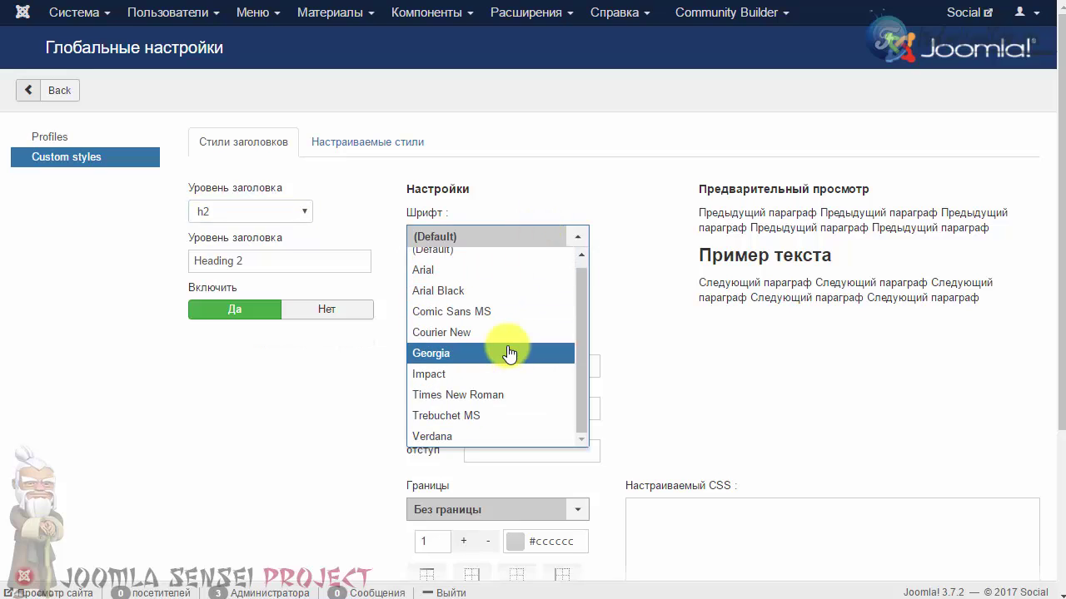
click(452, 313)
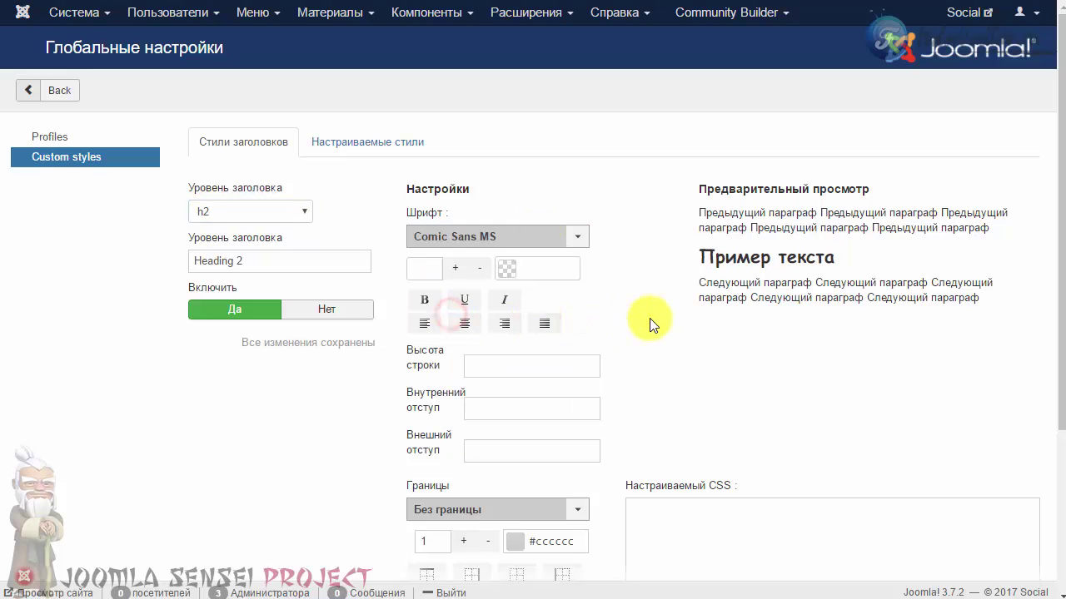
click(509, 278)
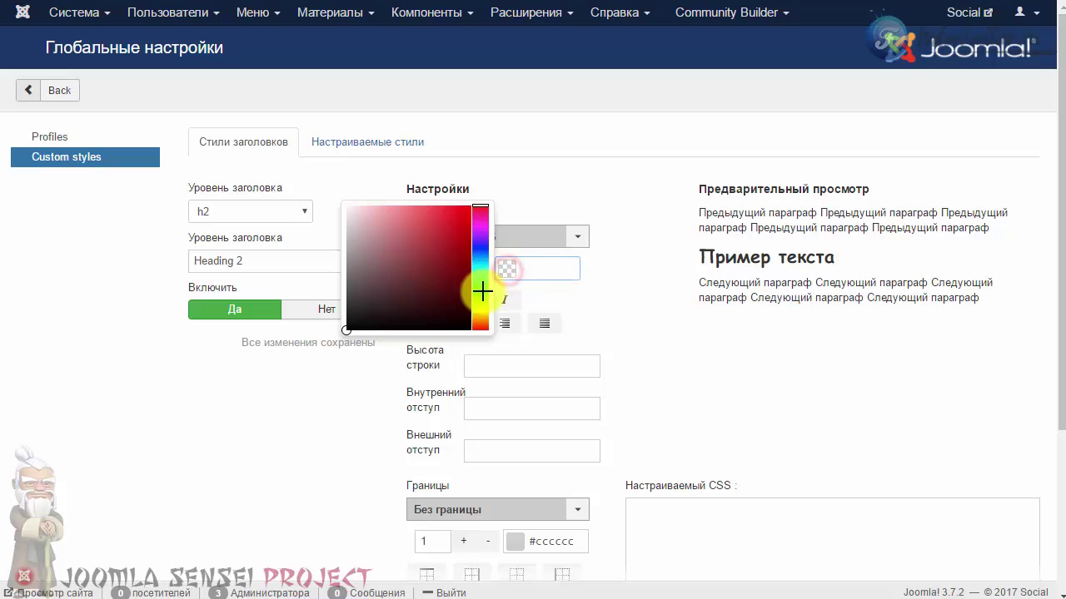
click(480, 321)
click(433, 245)
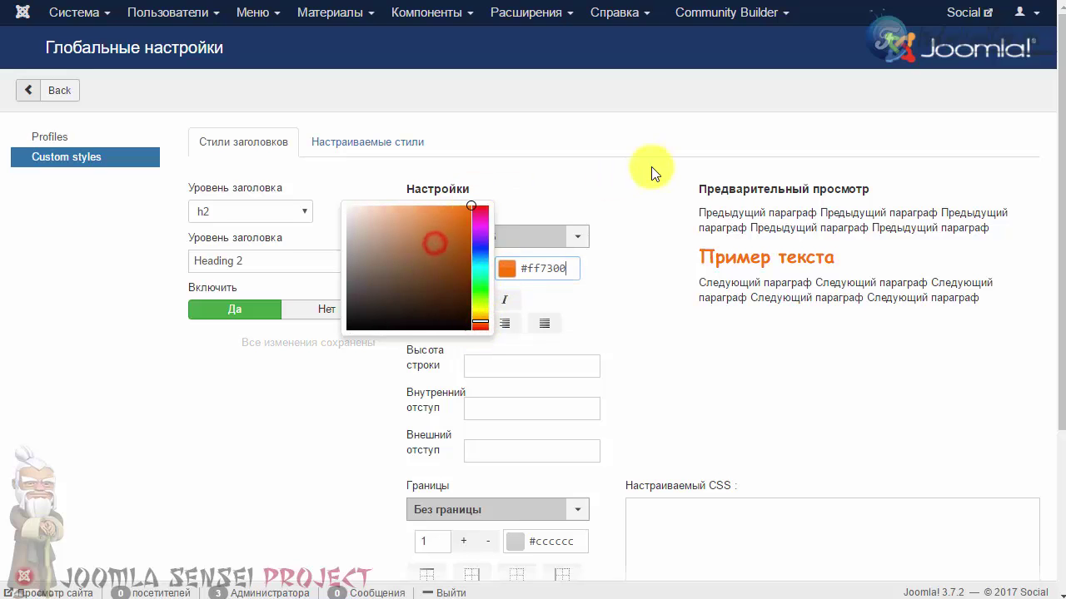
click(647, 169)
Step: Increase the font size of the h2 heading to 29
click(455, 268)
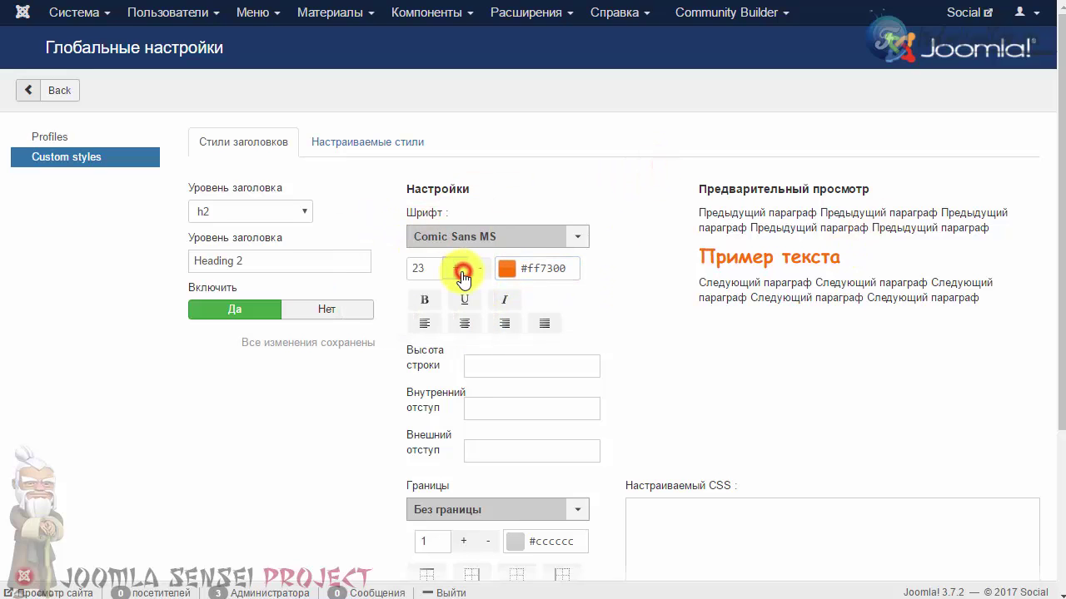
click(455, 268)
click(456, 268)
click(455, 268)
click(455, 268)
click(461, 271)
click(461, 271)
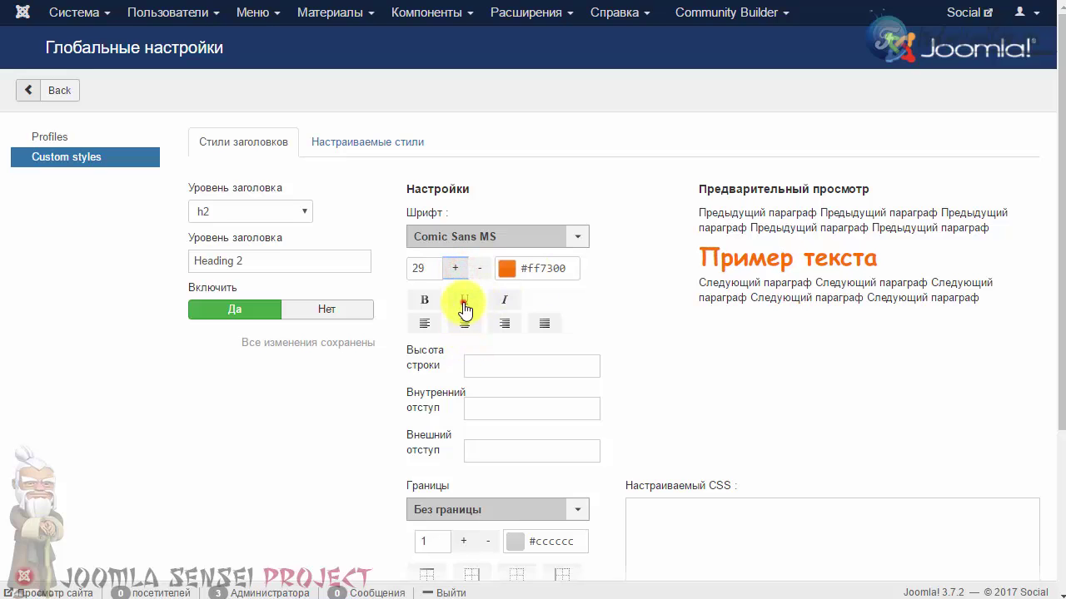
Step: Underline the h2 heading text
click(463, 301)
scroll(732, 341, down, 2)
scroll(533, 325, up, 2)
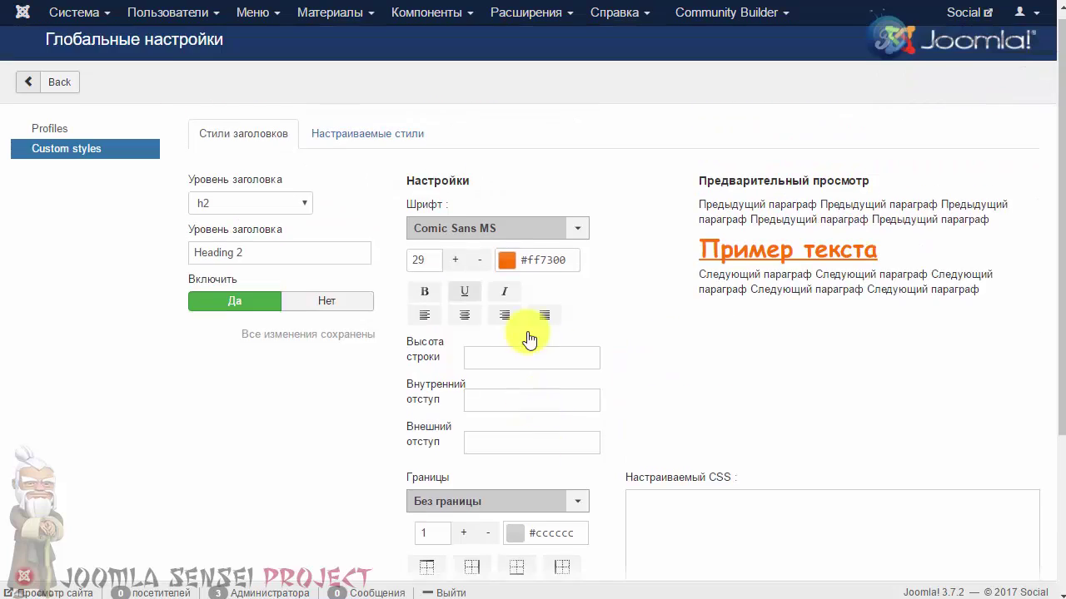
Step: Set the h2 heading's border to "Пунктирная" with a thickness of 4 and the colour #ff5e00
scroll(417, 350, down, 2)
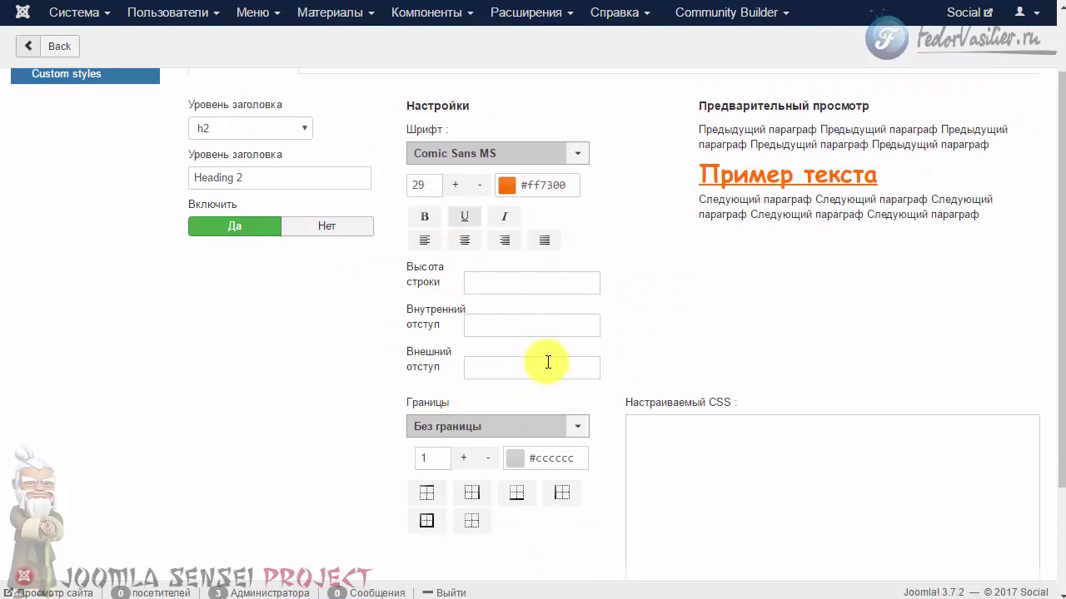
scroll(541, 375, down, 2)
click(547, 353)
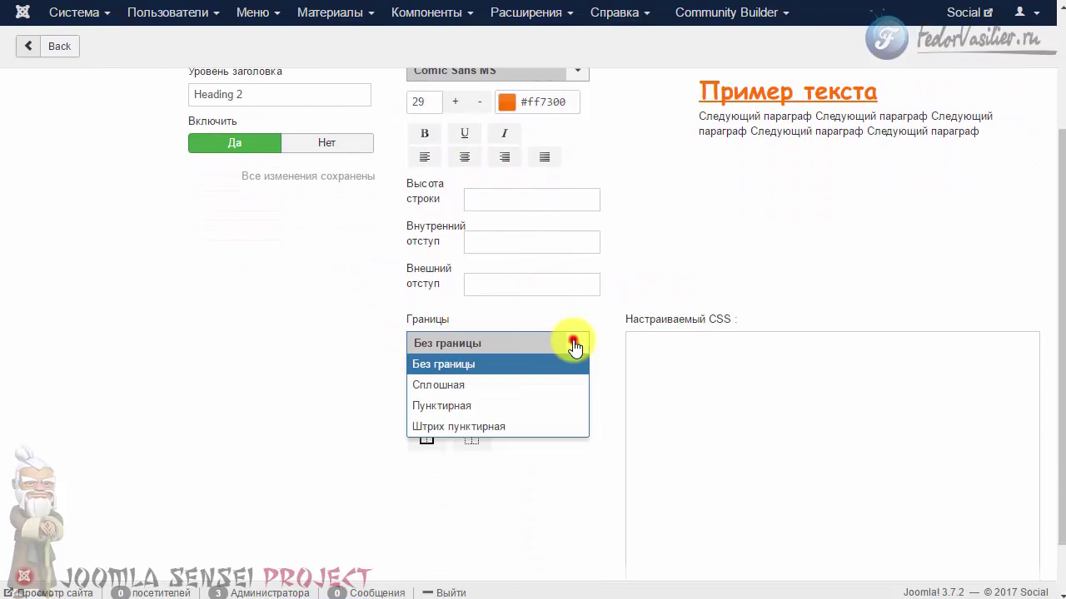
click(511, 403)
scroll(583, 450, up, 2)
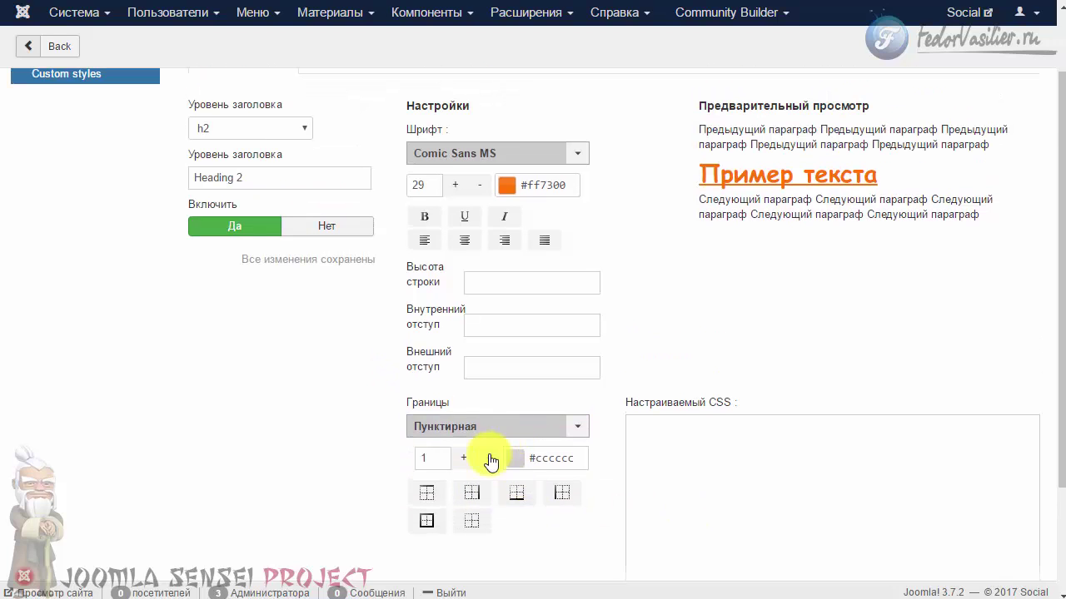
click(464, 375)
click(512, 460)
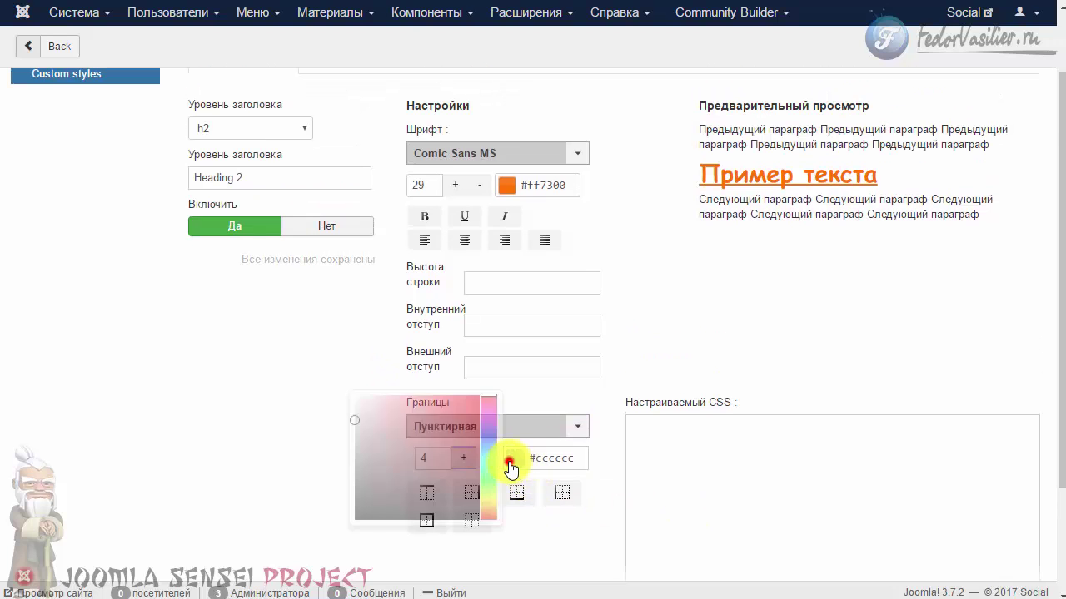
drag(487, 417, 485, 392)
click(721, 391)
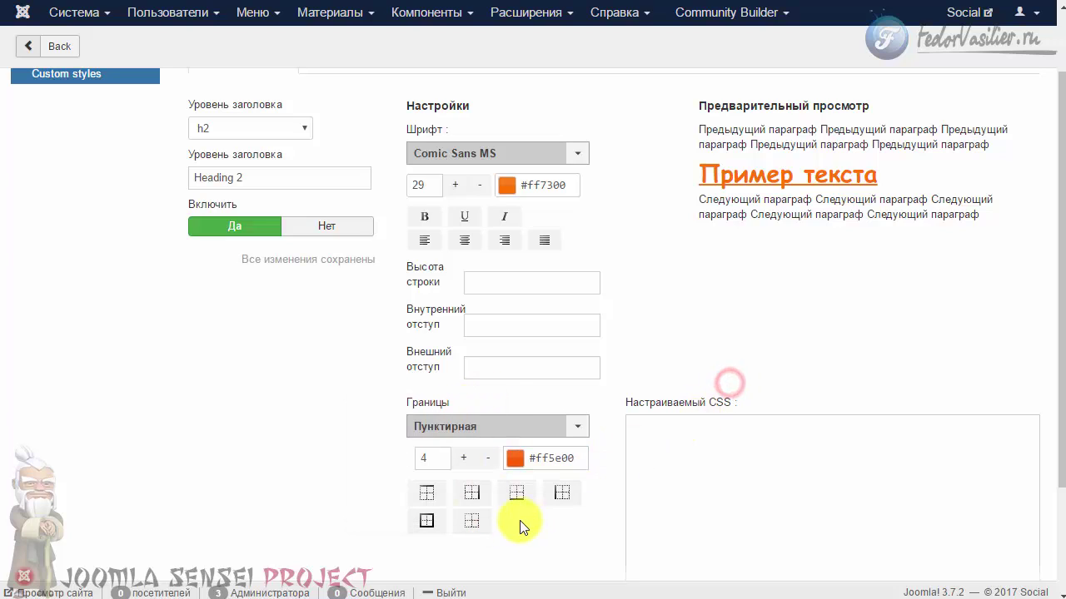
Step: Try the dashed border on the bottom edge and on the top edge of the h2 heading, clearing it after each
click(516, 493)
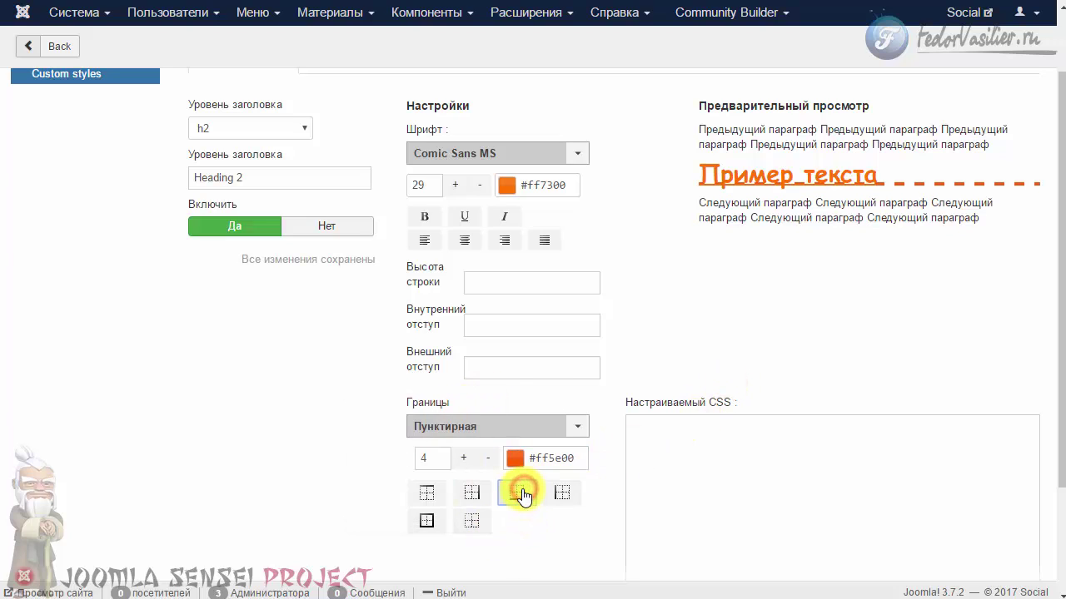
click(471, 522)
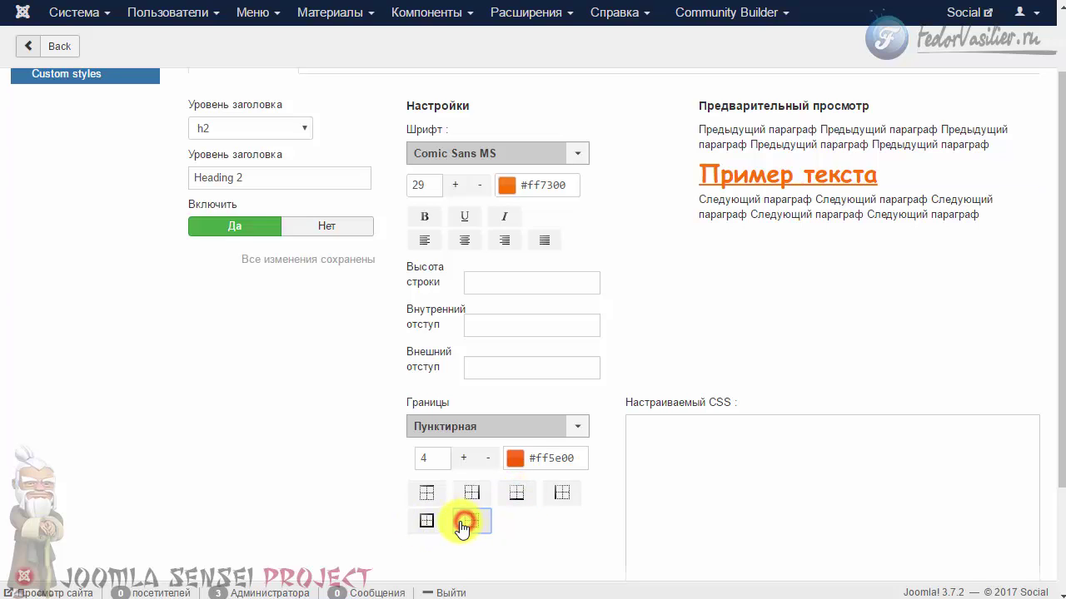
click(424, 498)
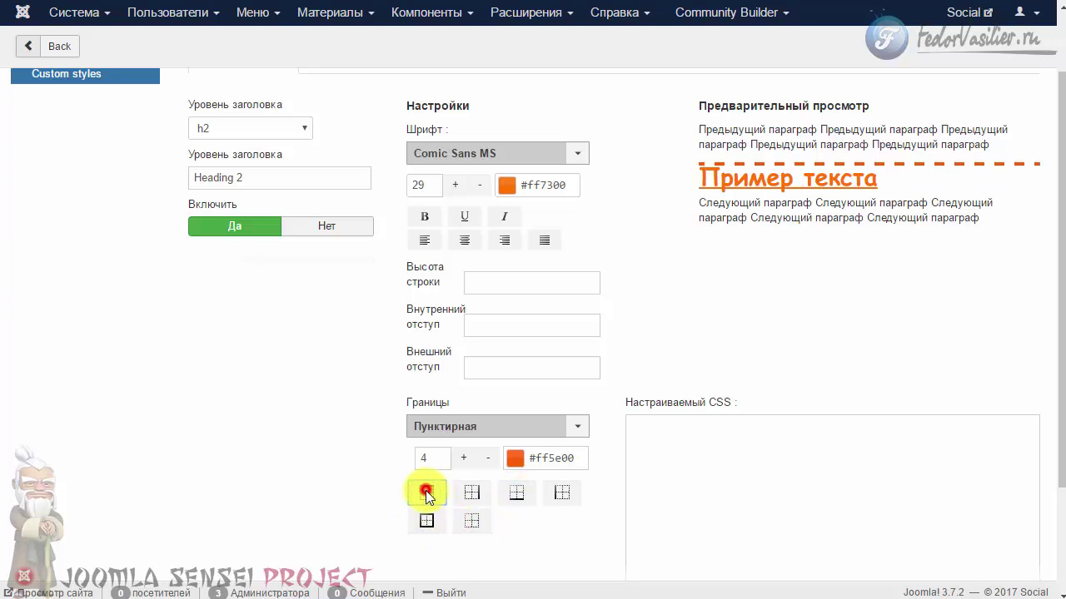
click(474, 523)
Step: Place the h2 heading's border on its left edge and make it "Сплошная"
click(563, 493)
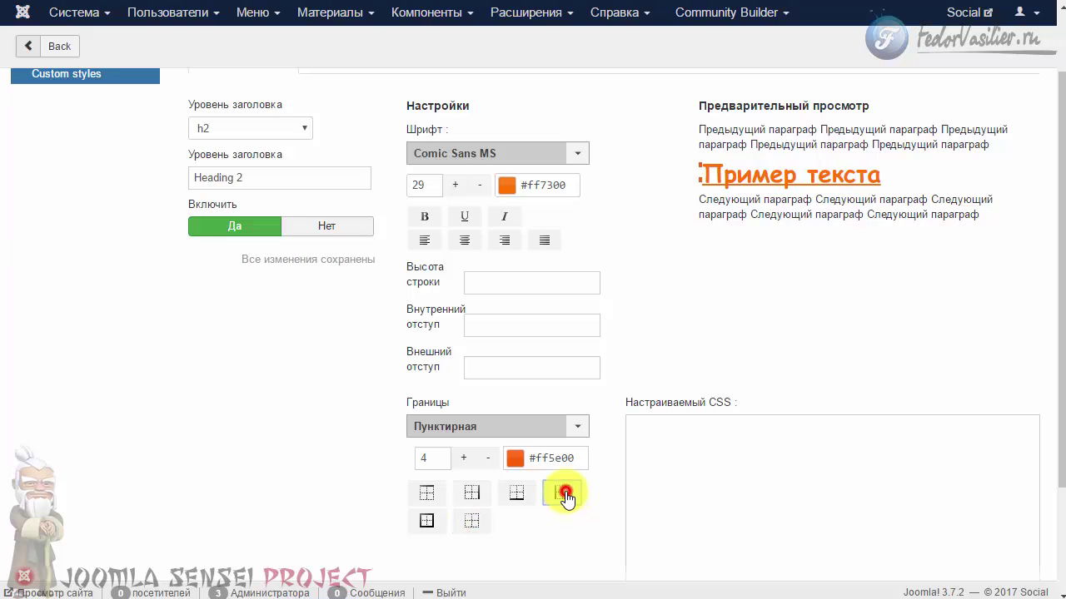
click(526, 429)
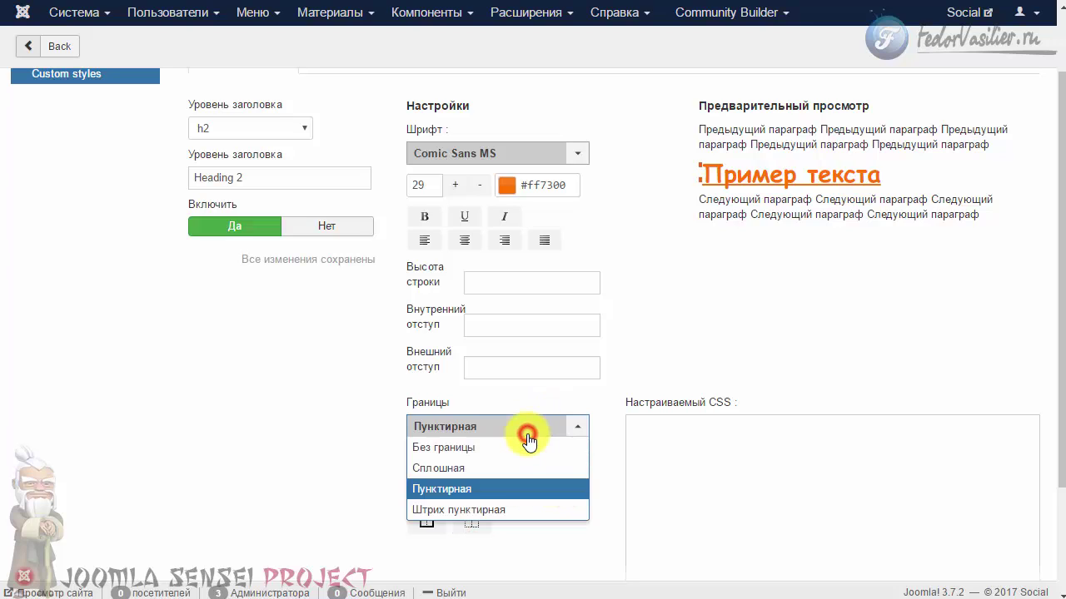
click(508, 471)
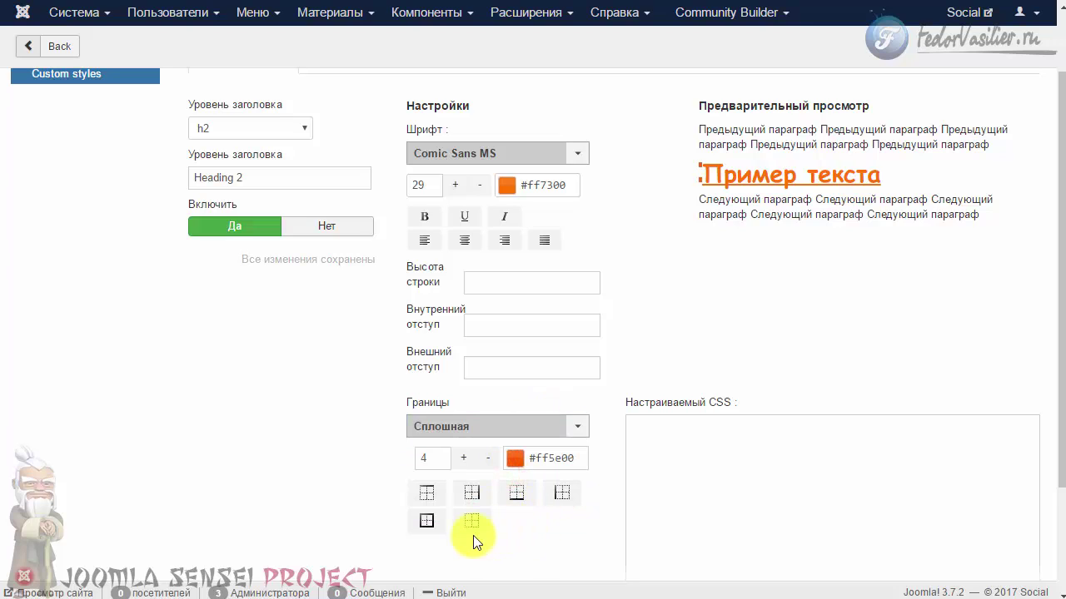
click(563, 493)
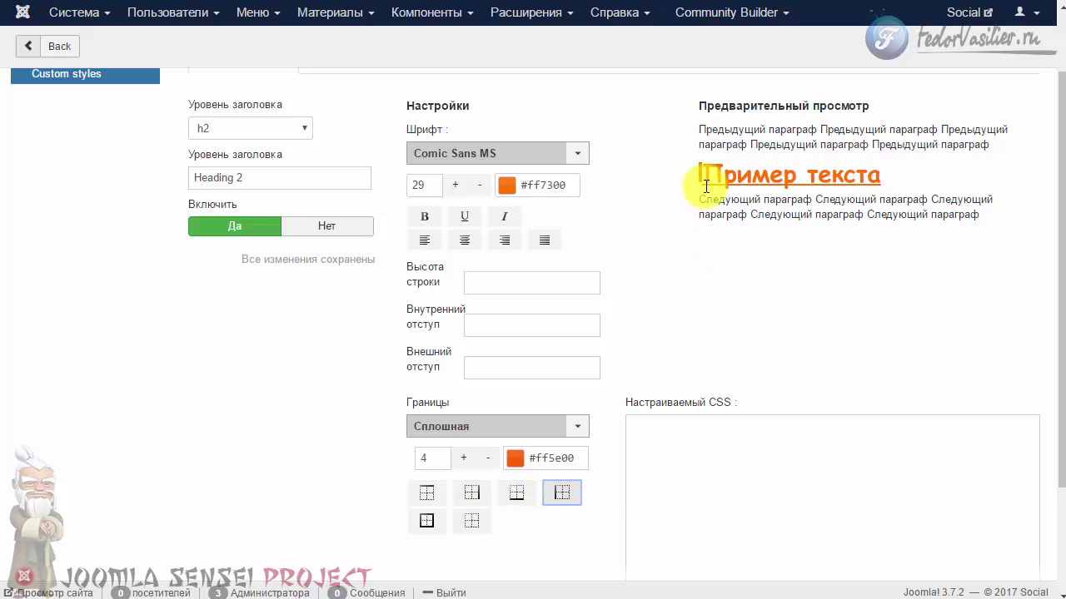
Step: Set the outer spacing (Внешний отступ) of the h2 heading to 10
click(484, 367)
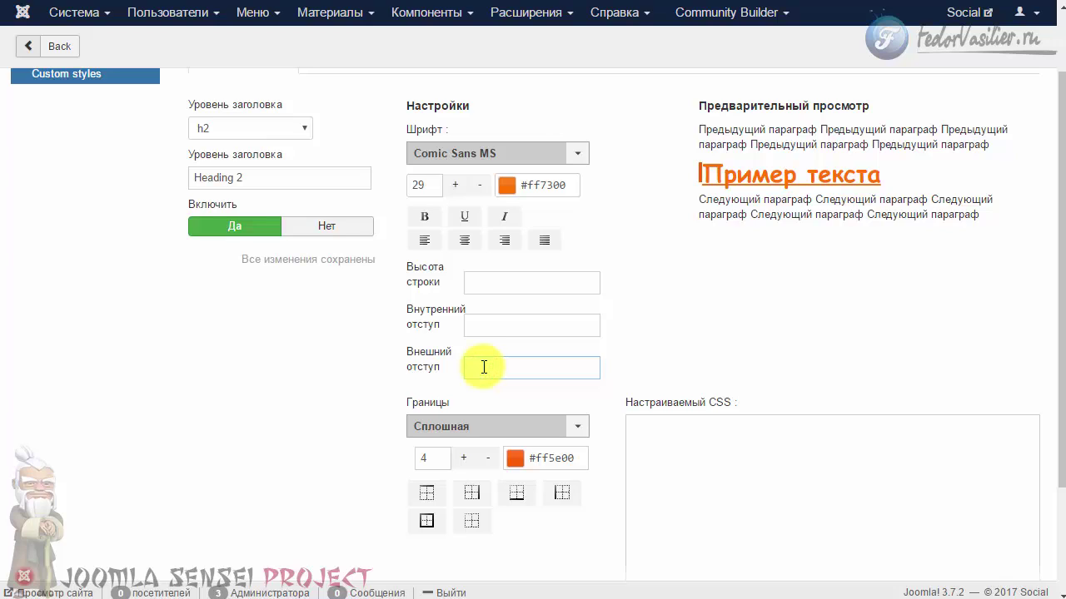
text(10)
click(511, 326)
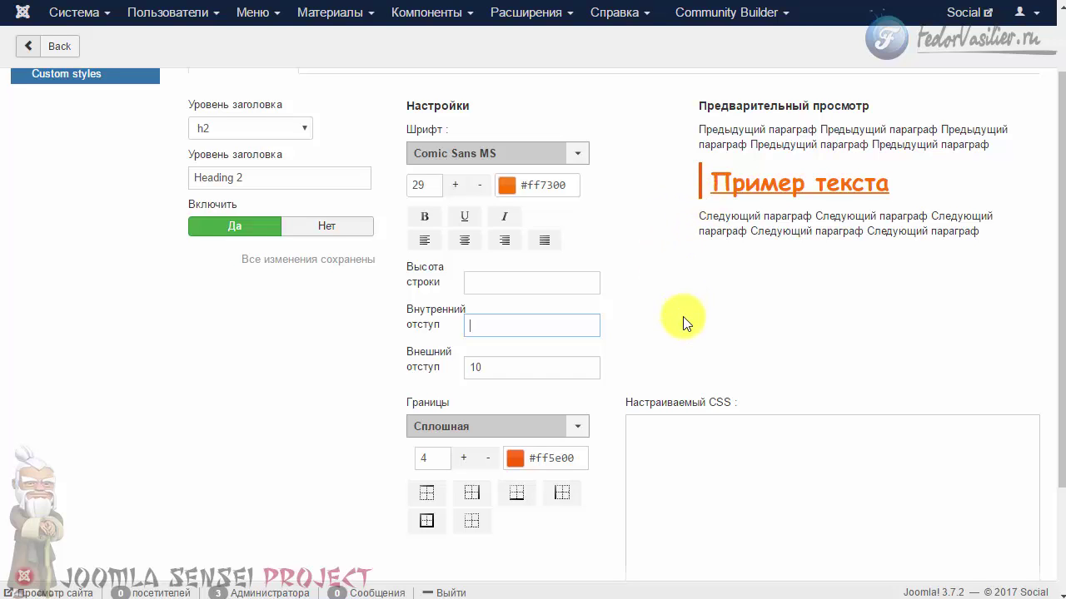
click(163, 313)
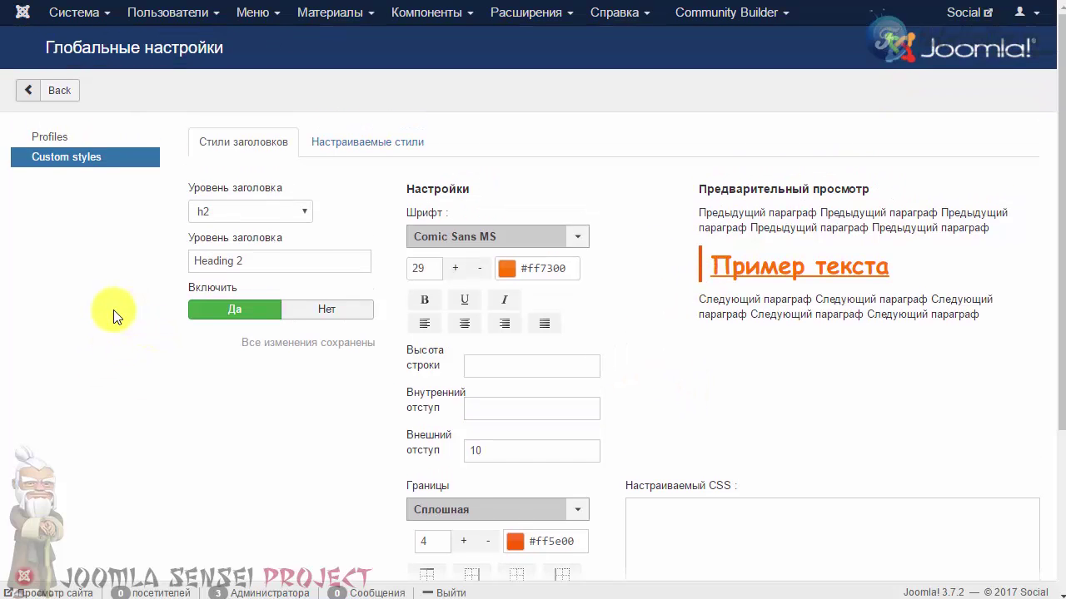
scroll(114, 317, down, 2)
scroll(112, 311, up, 3)
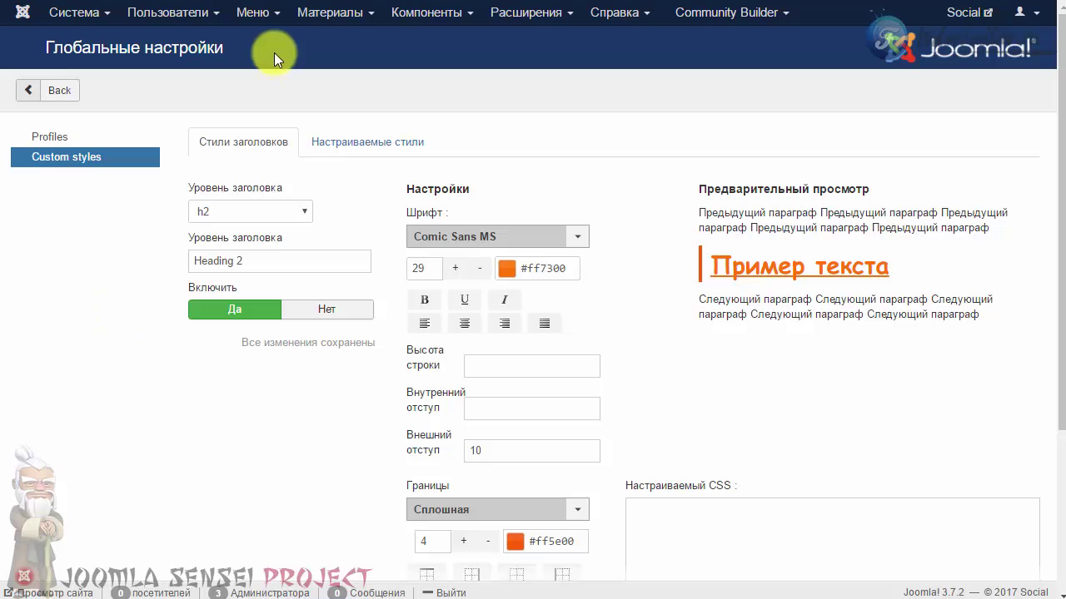
Step: Open the article "Статья" for editing from the article manager and check its "демо2" heading
click(318, 12)
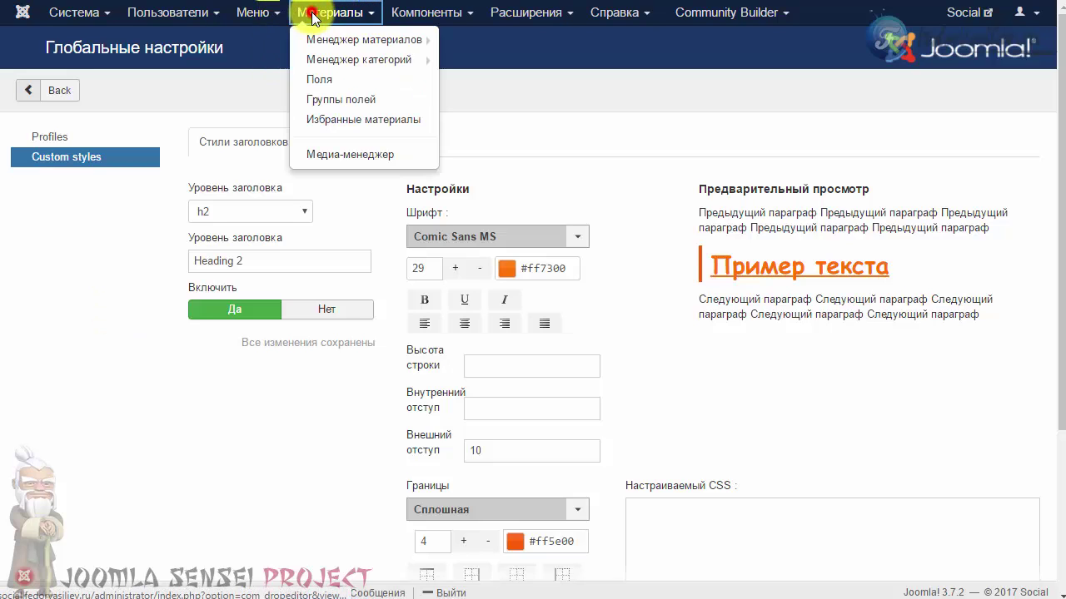
click(314, 43)
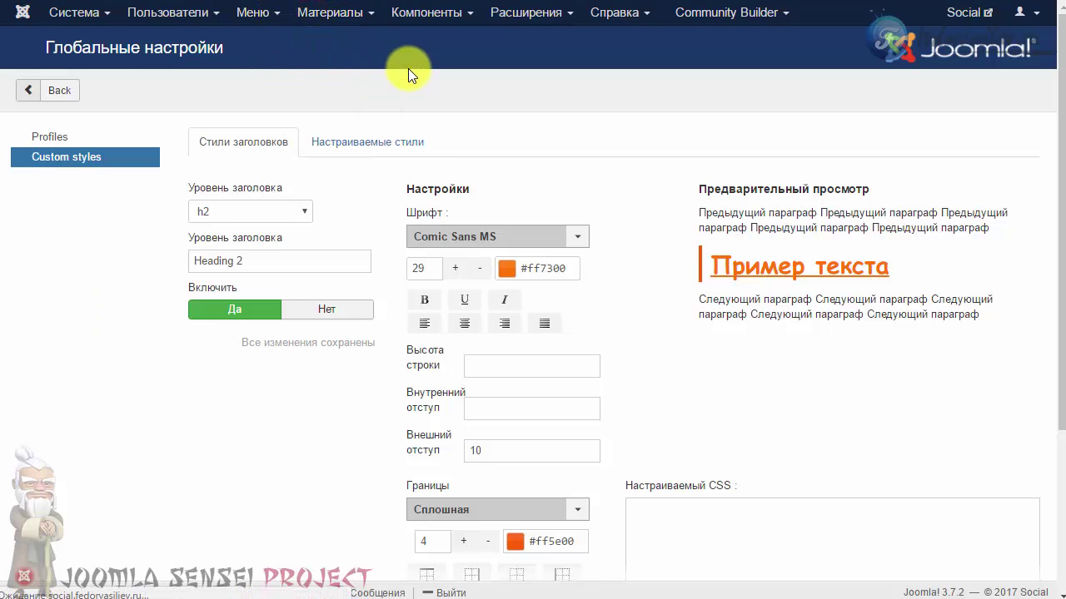
click(346, 226)
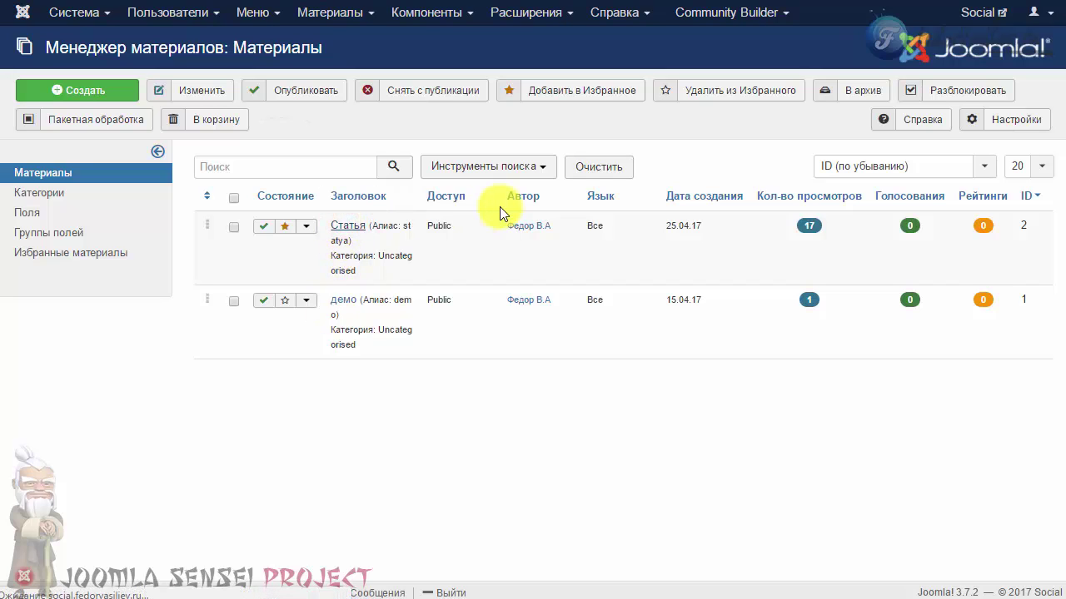
drag(143, 405, 12, 433)
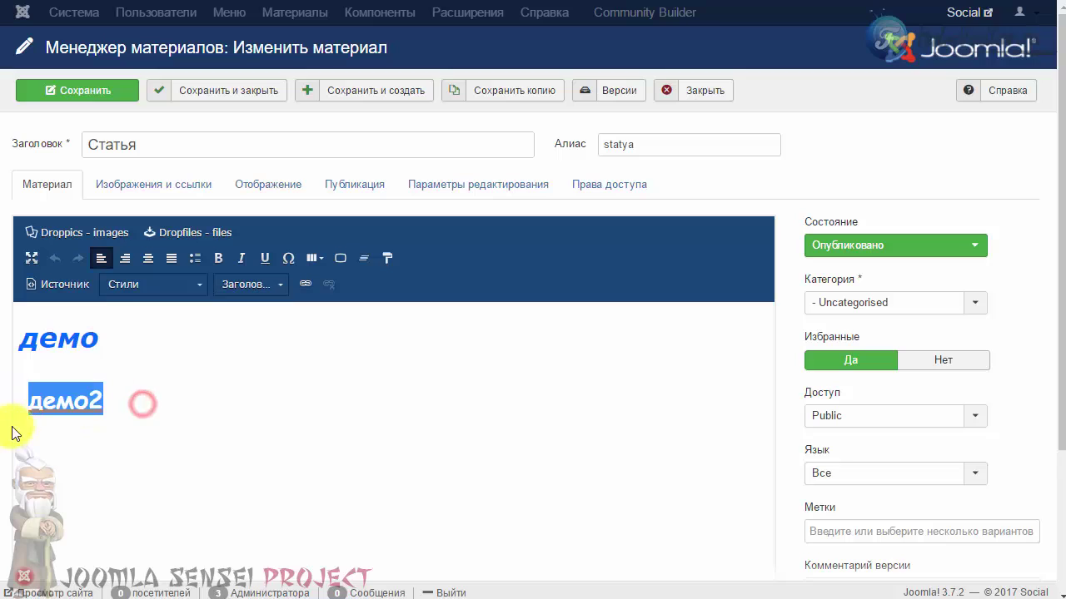
click(72, 452)
Step: Reload the public home page of the site and check how the "демо2" heading looks there
click(81, 5)
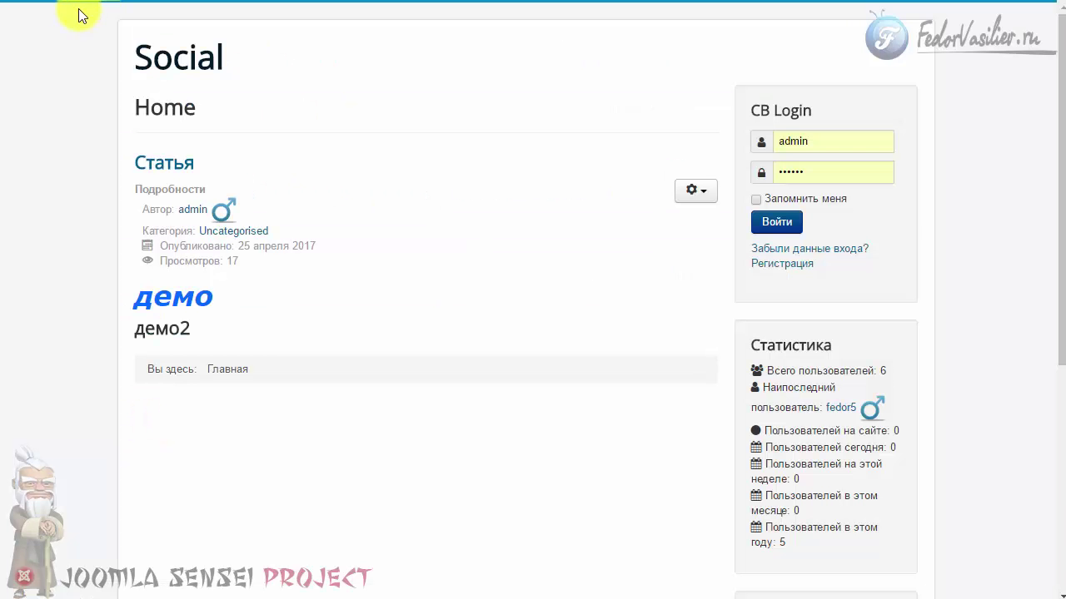
key(F5)
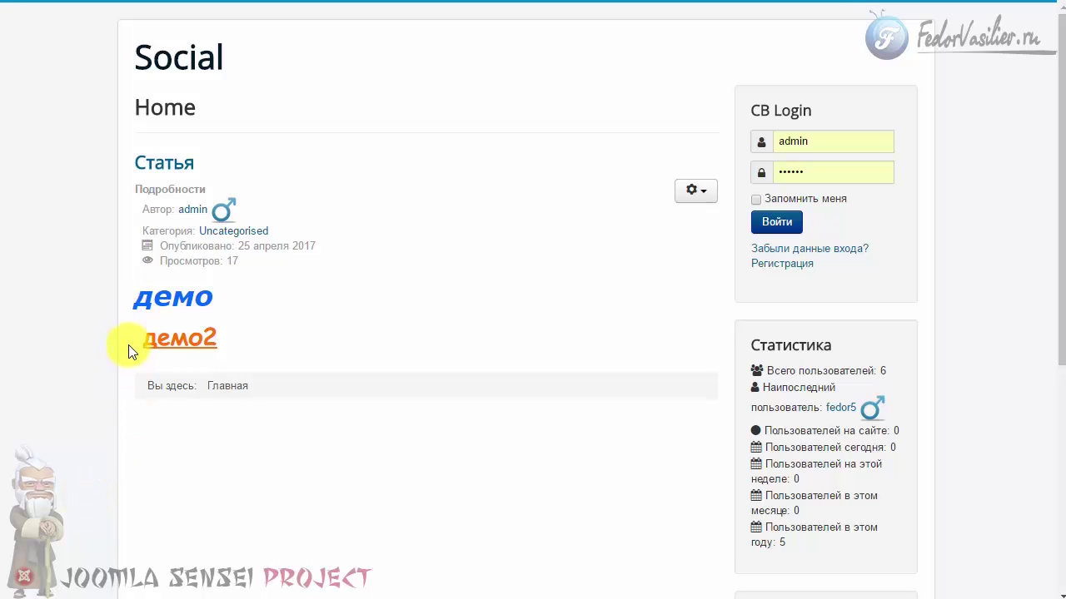
click(261, 345)
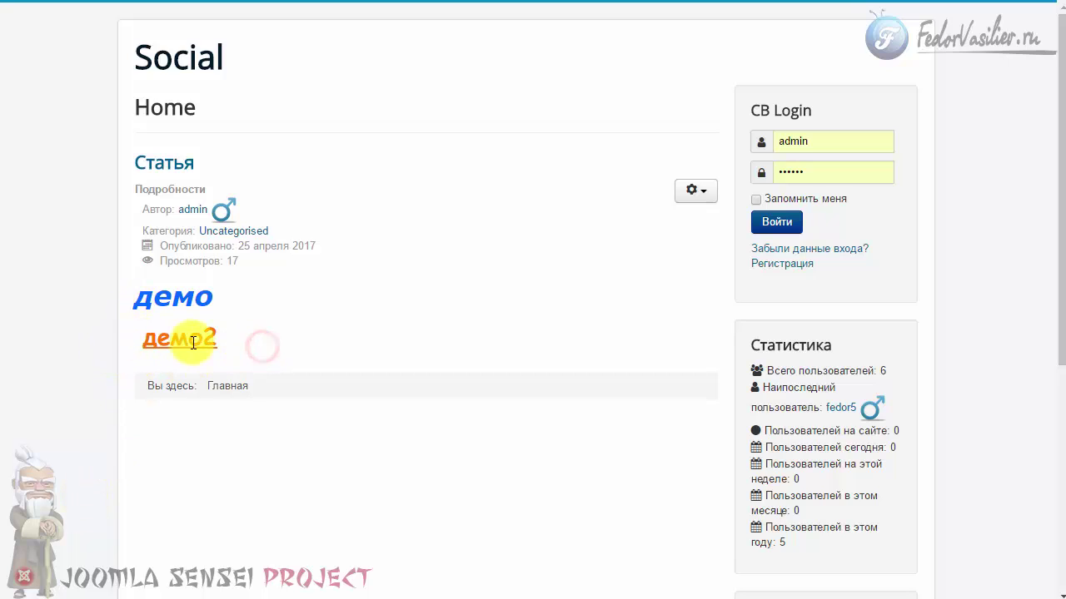
click(257, 341)
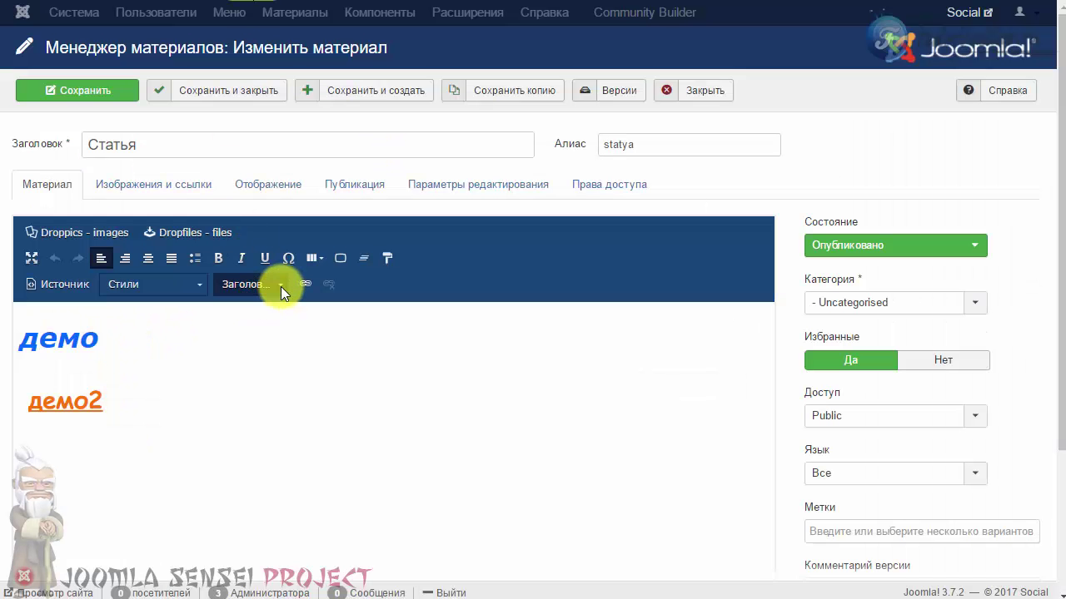
Step: Check which heading levels the article editor offers as paragraph formats and leave the format as it is
click(281, 286)
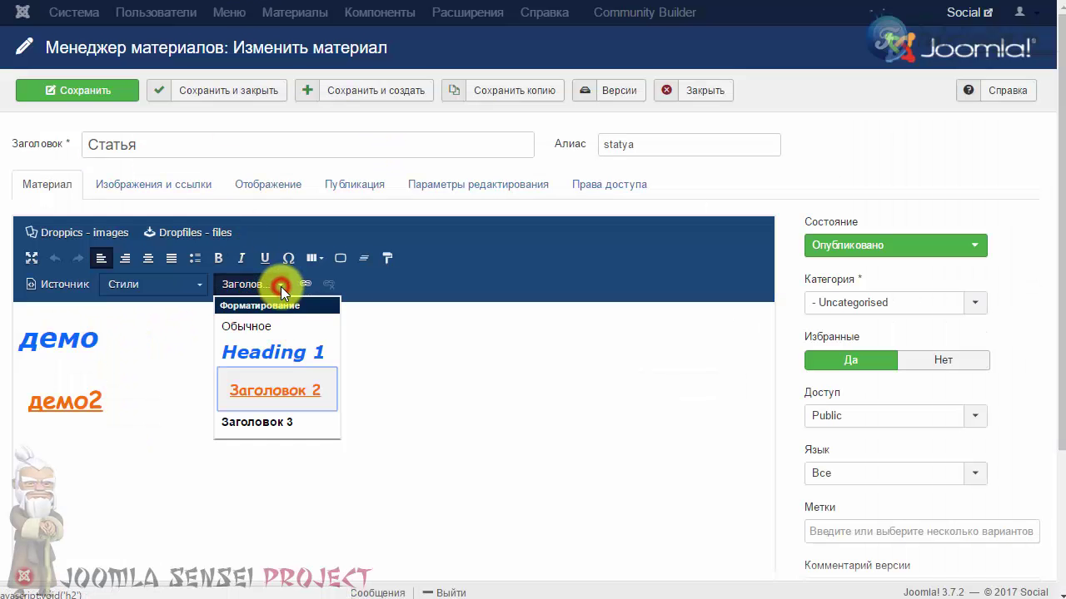
scroll(291, 381, down, 2)
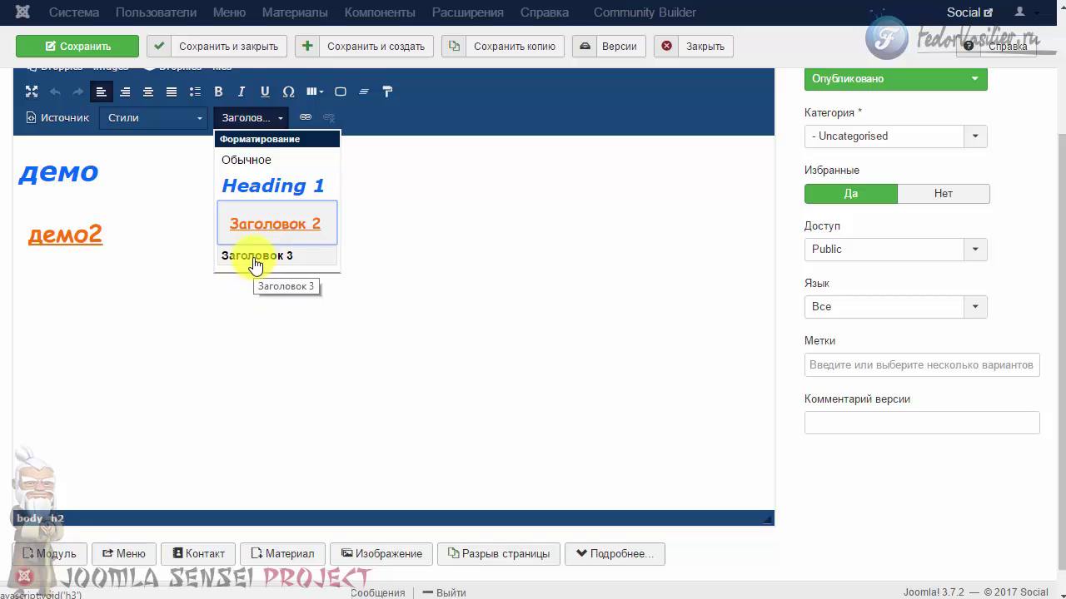
click(208, 319)
scroll(209, 316, up, 2)
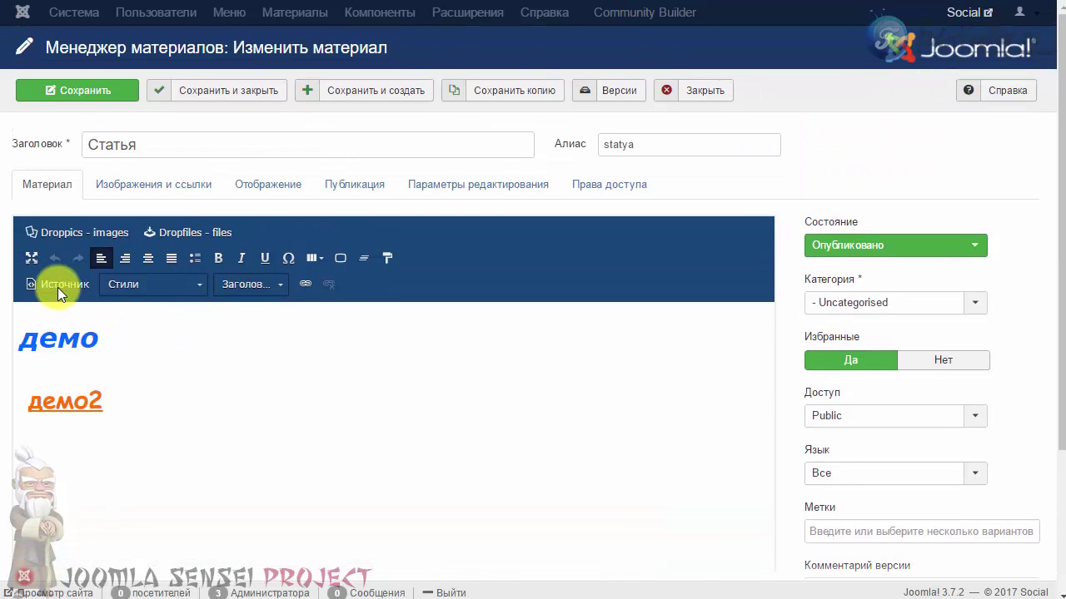
Step: Change the opening and closing tags of the "демо2" heading to h6 in the article's HTML source
click(42, 286)
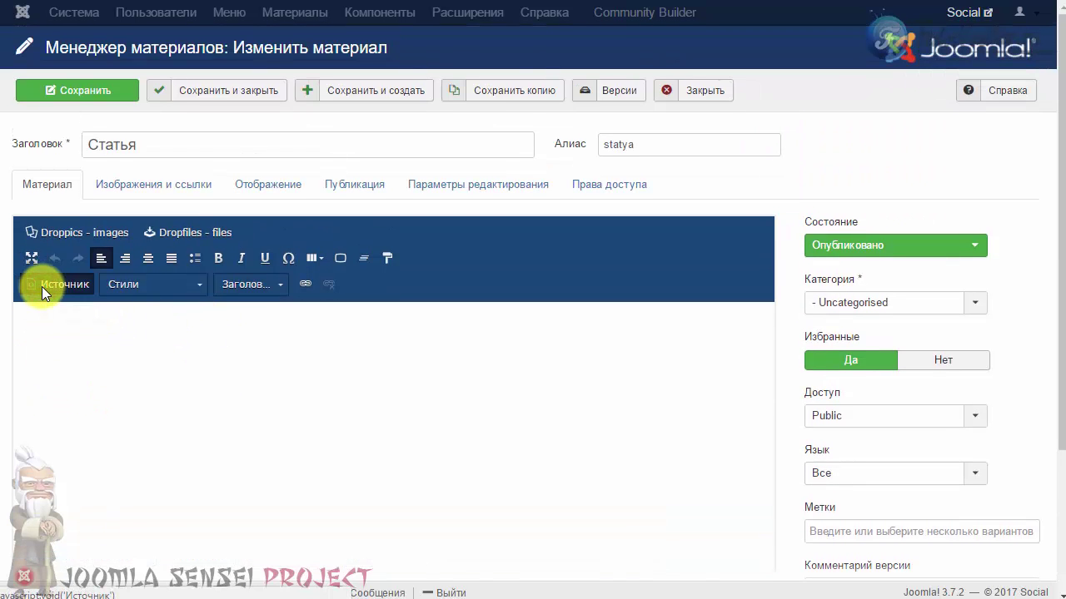
scroll(250, 368, down, 1)
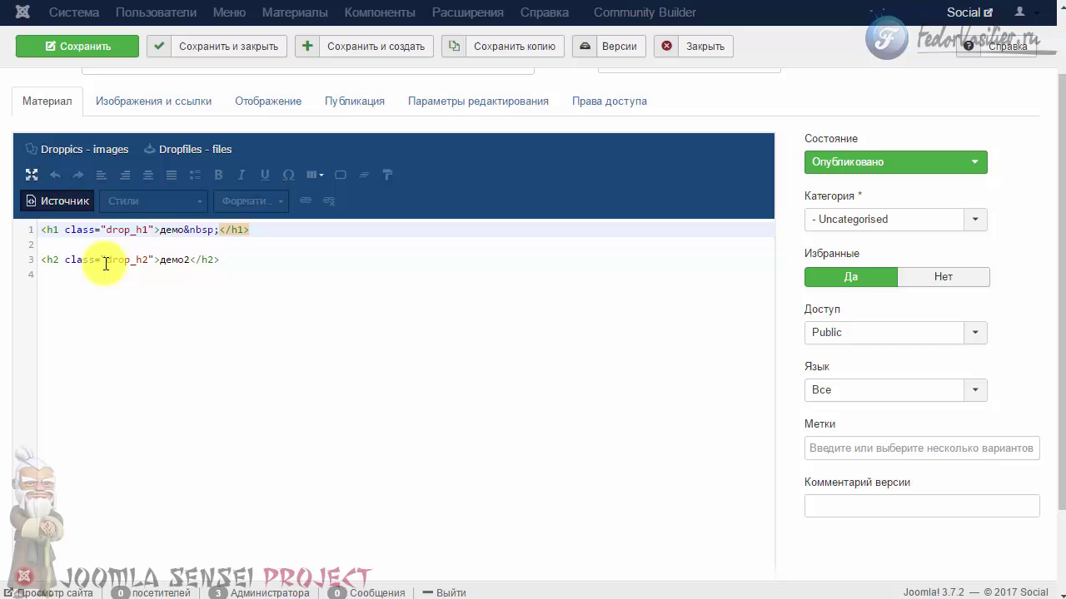
click(53, 260)
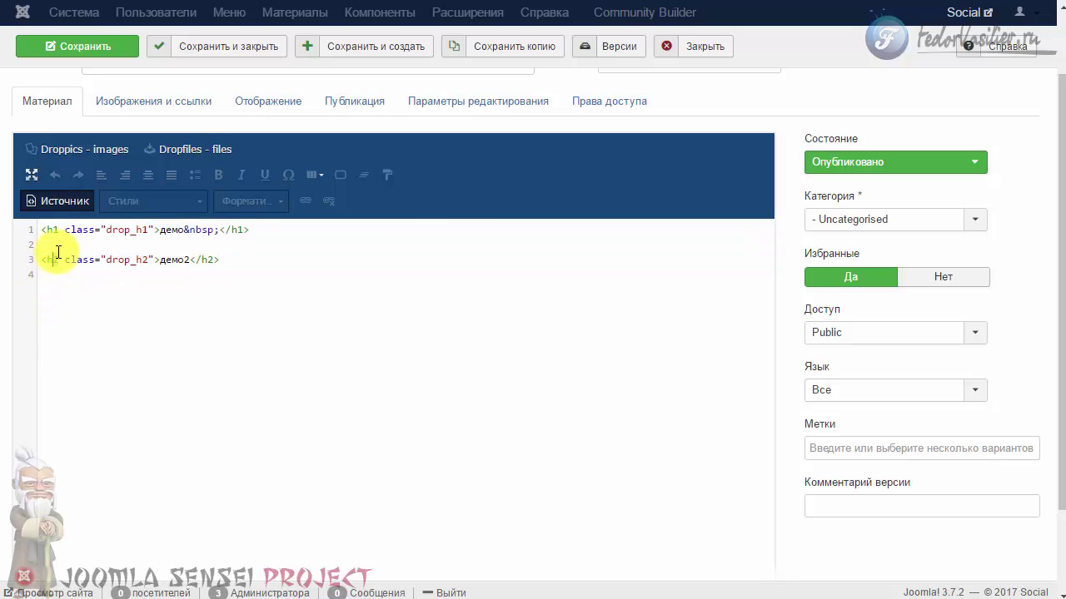
key(Delete)
text(6)
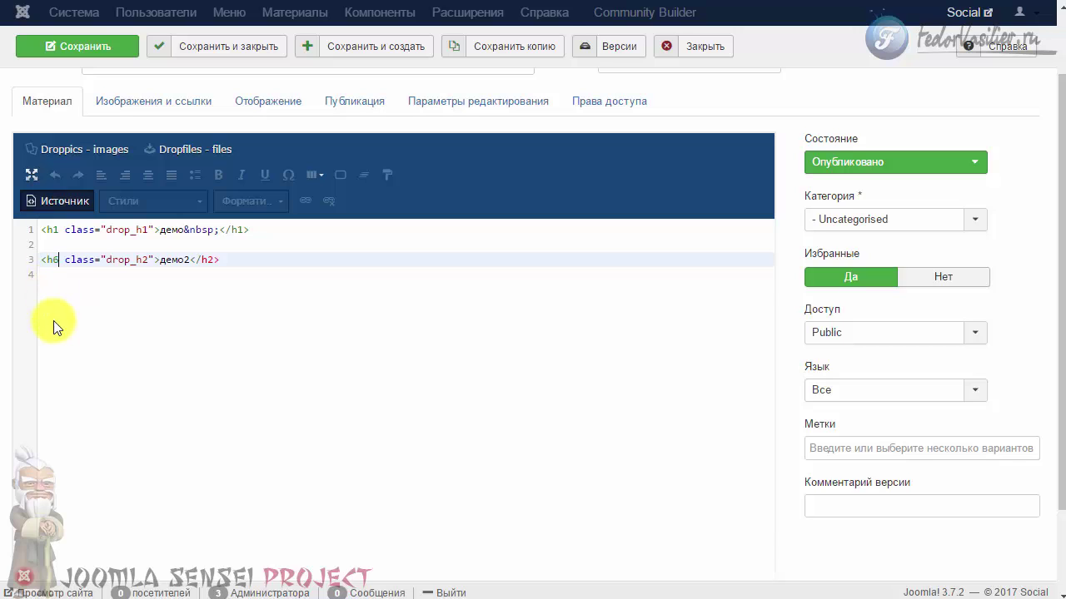
click(213, 260)
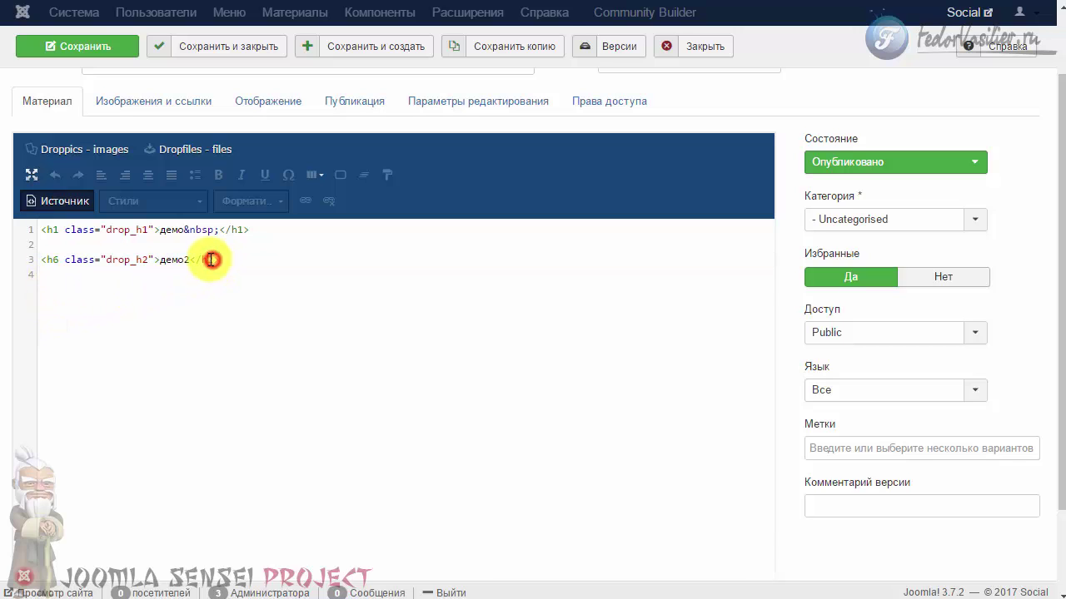
key(BackSpace)
text(6>)
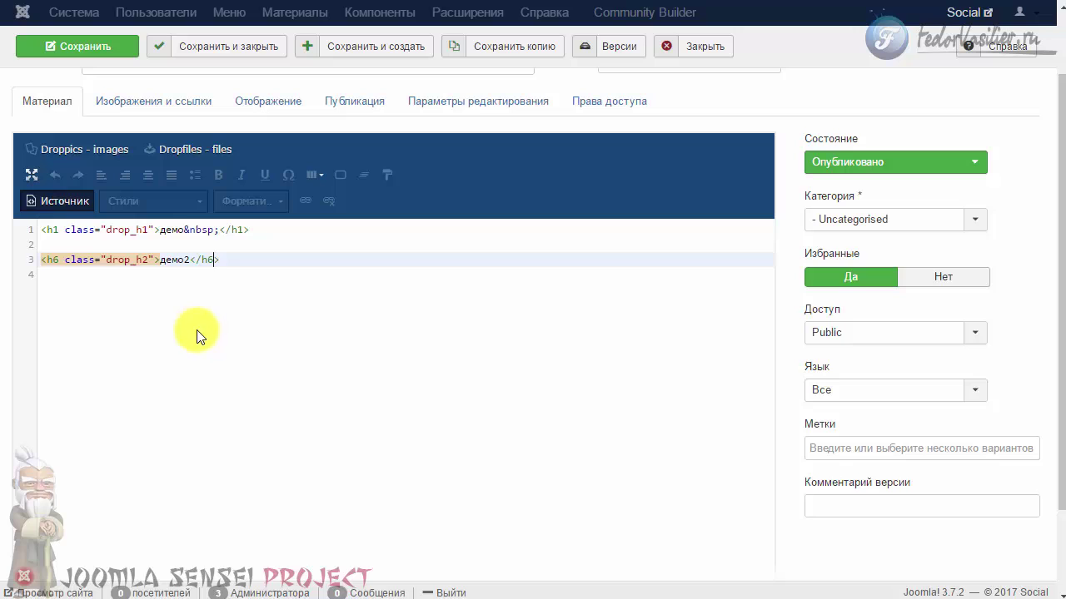
Step: Change the class of the "демо2" heading to drop_h6 in the HTML source and save the article
click(144, 260)
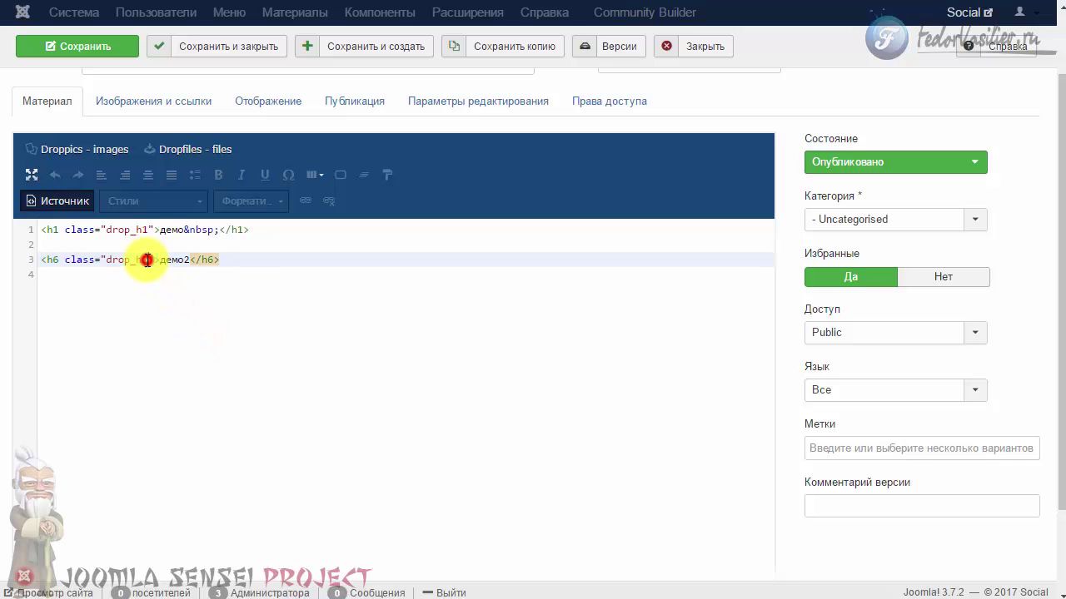
key(BackSpace)
text(6)
click(146, 312)
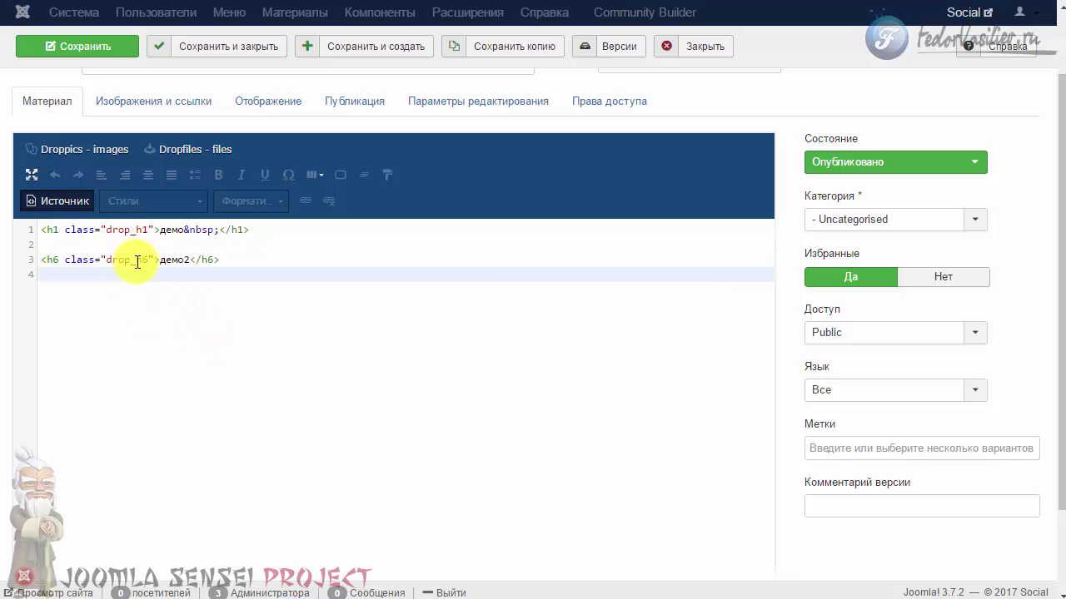
click(100, 326)
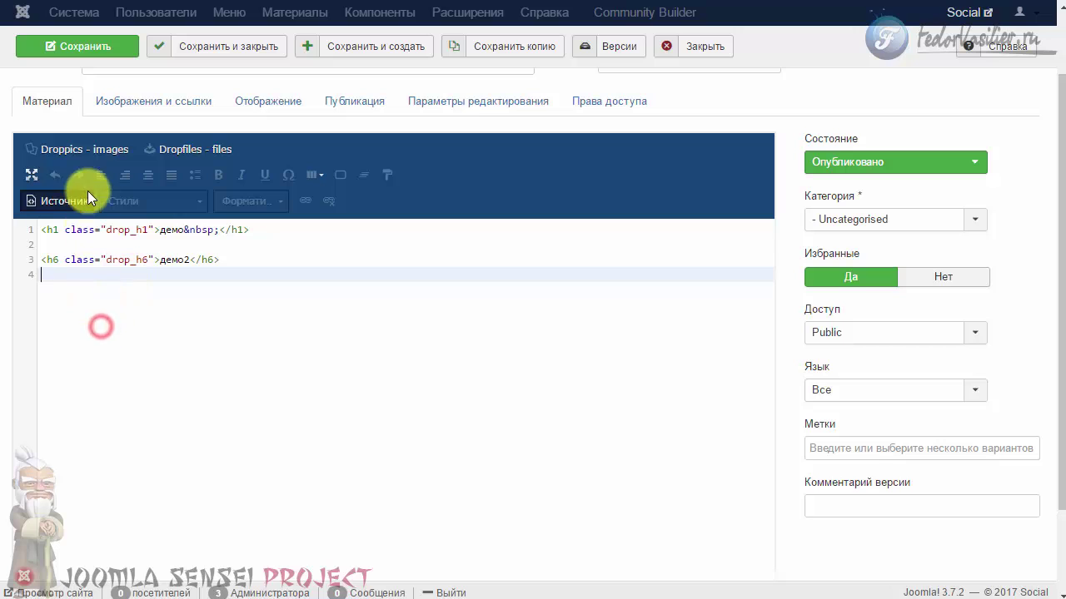
click(100, 50)
Step: Check how the "демо2" heading looks on the public home page and which paragraph formats the article editor offers
click(59, 7)
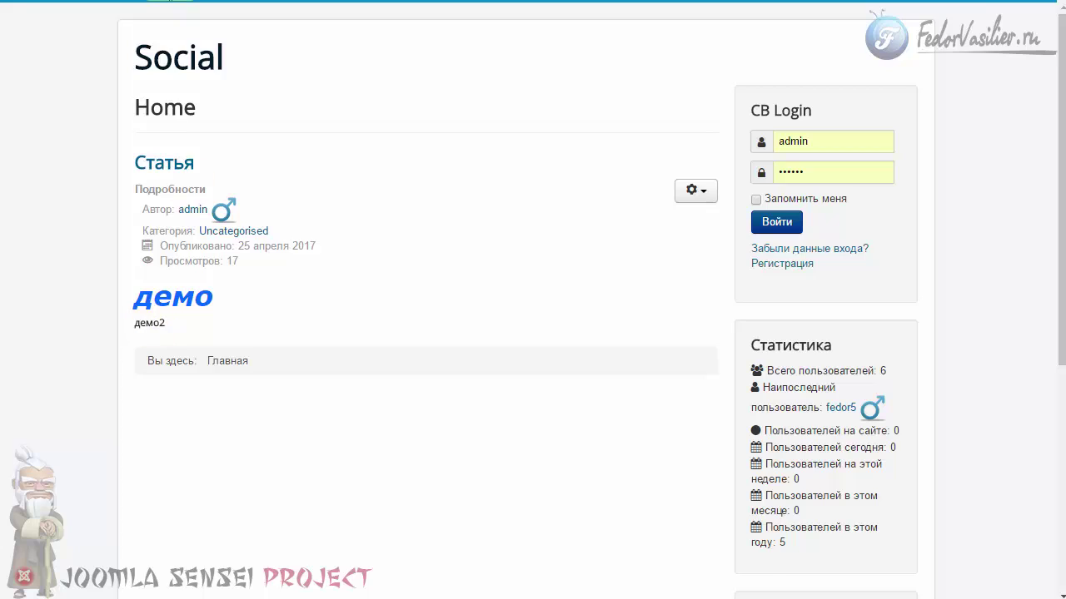
click(204, 3)
click(59, 345)
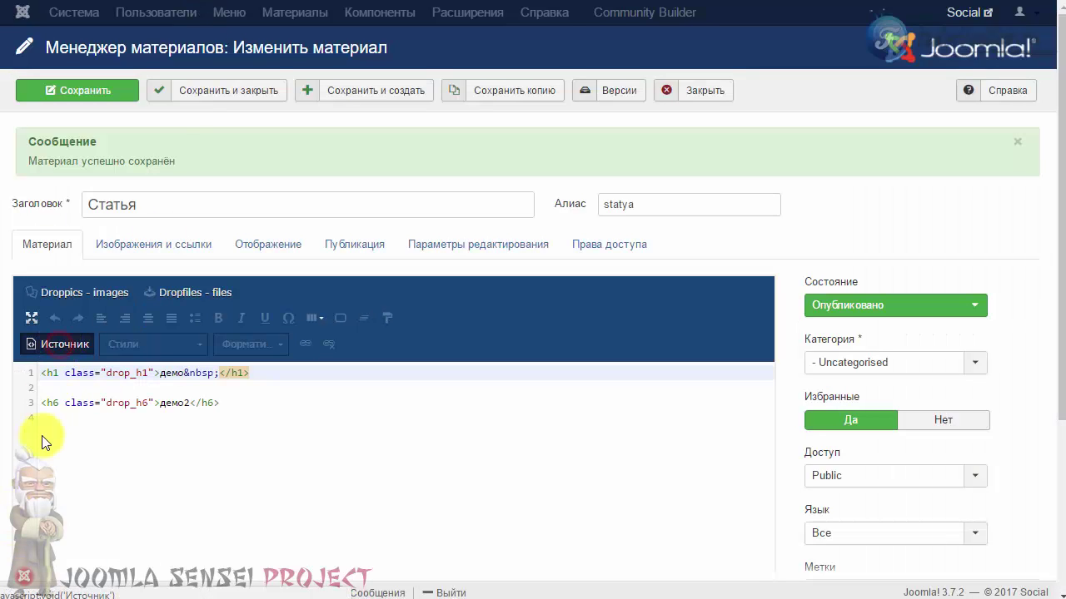
click(72, 344)
click(274, 348)
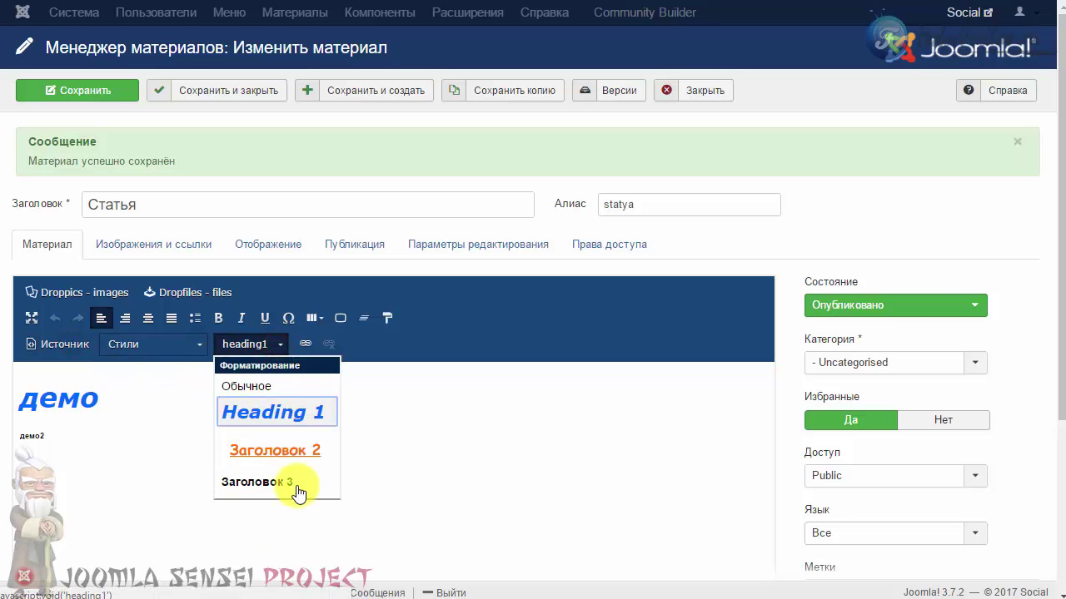
click(540, 468)
Step: Close the article and open the h6 heading style in DropEditor's custom styles
click(675, 90)
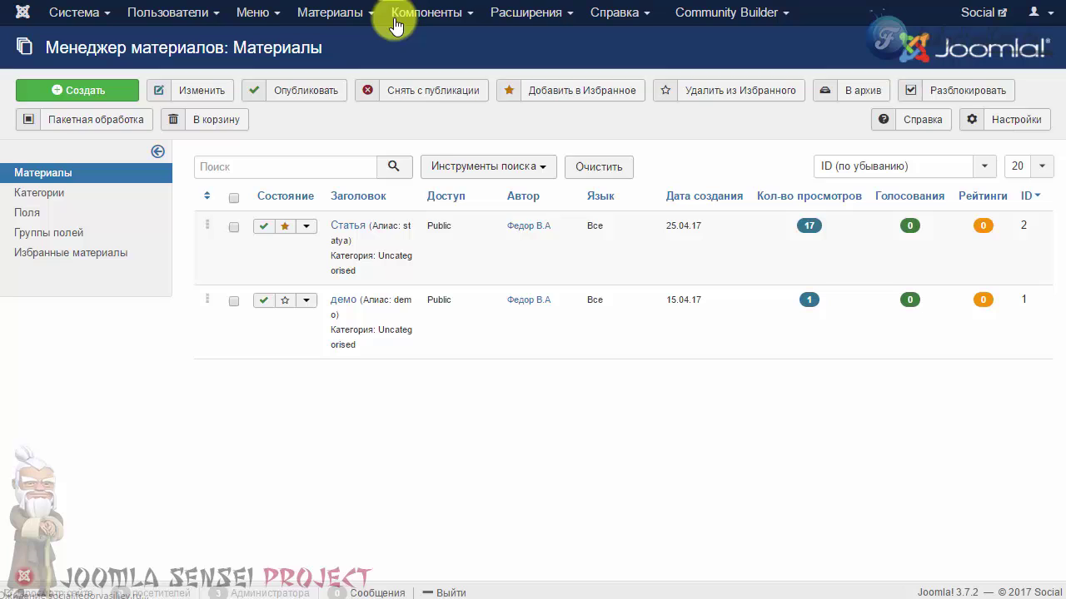
click(406, 15)
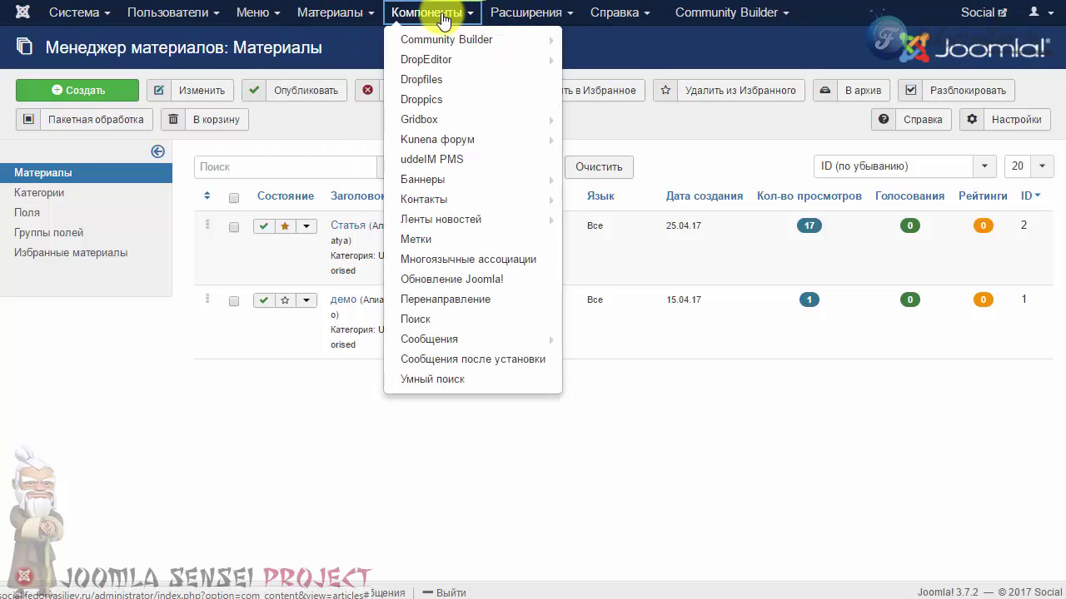
click(437, 60)
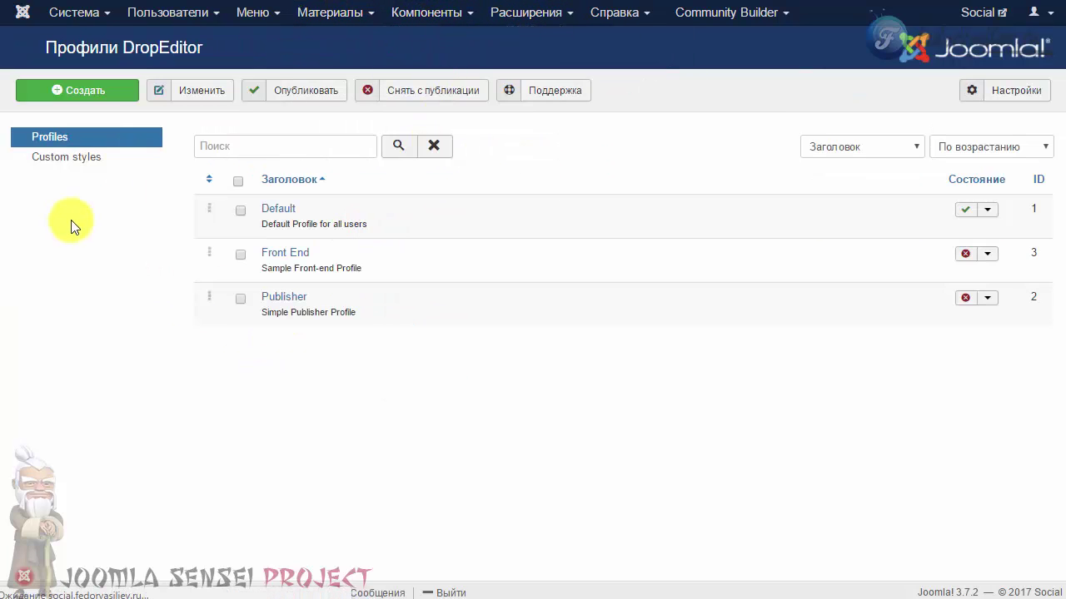
click(80, 156)
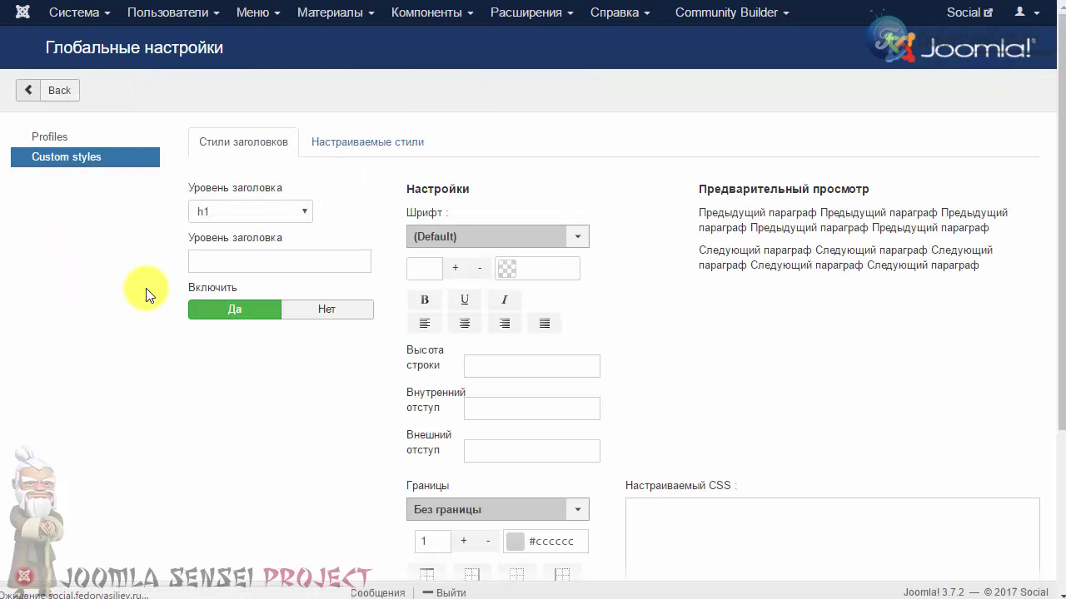
click(281, 201)
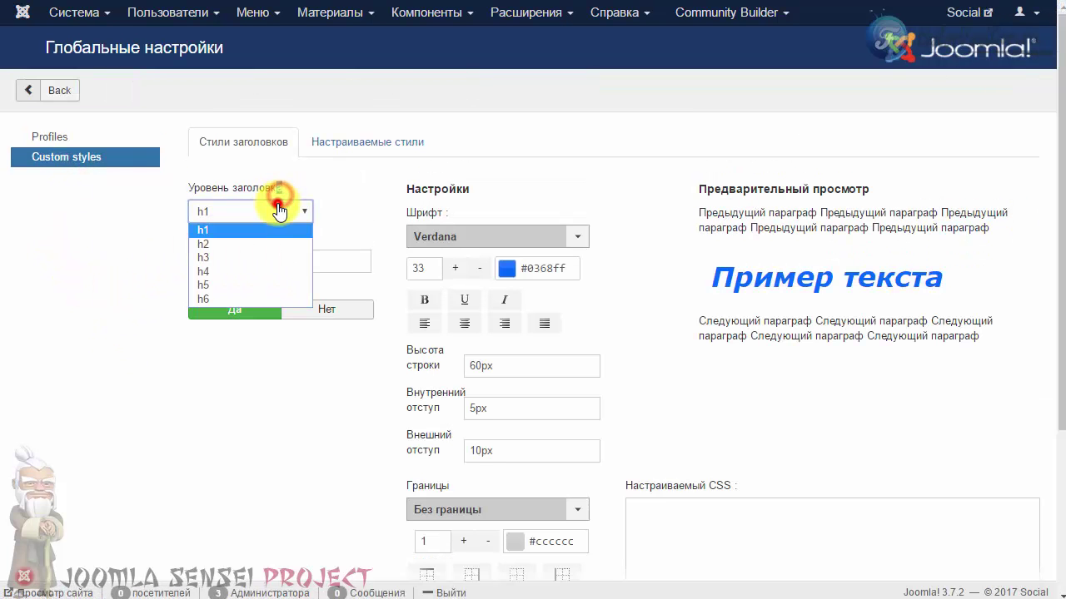
click(226, 298)
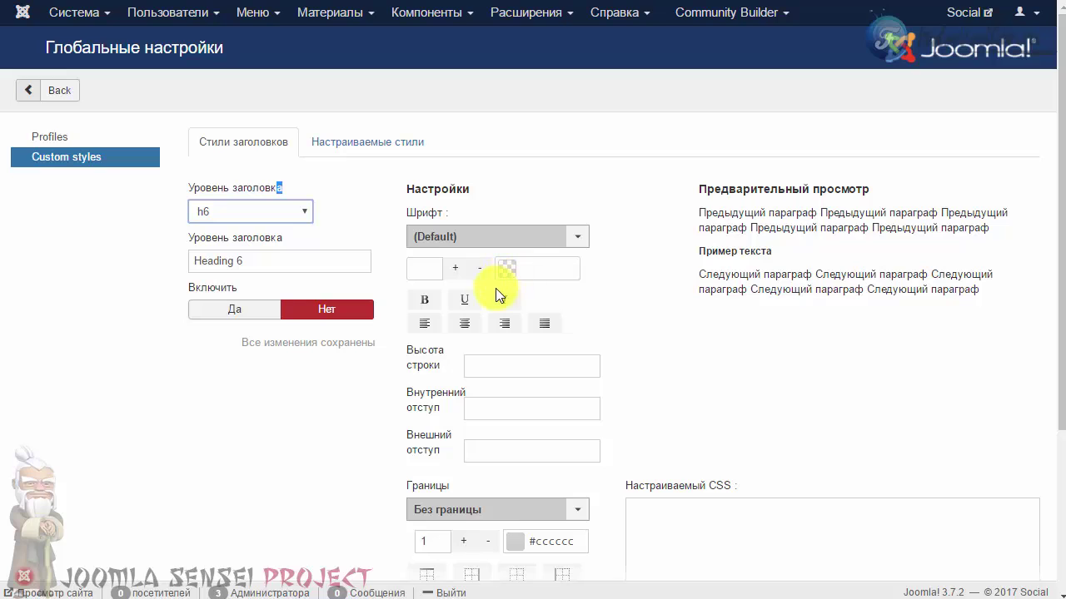
Step: Enable the h6 heading style and set its font to Arial and its text colour to #003bfc
click(227, 310)
click(543, 240)
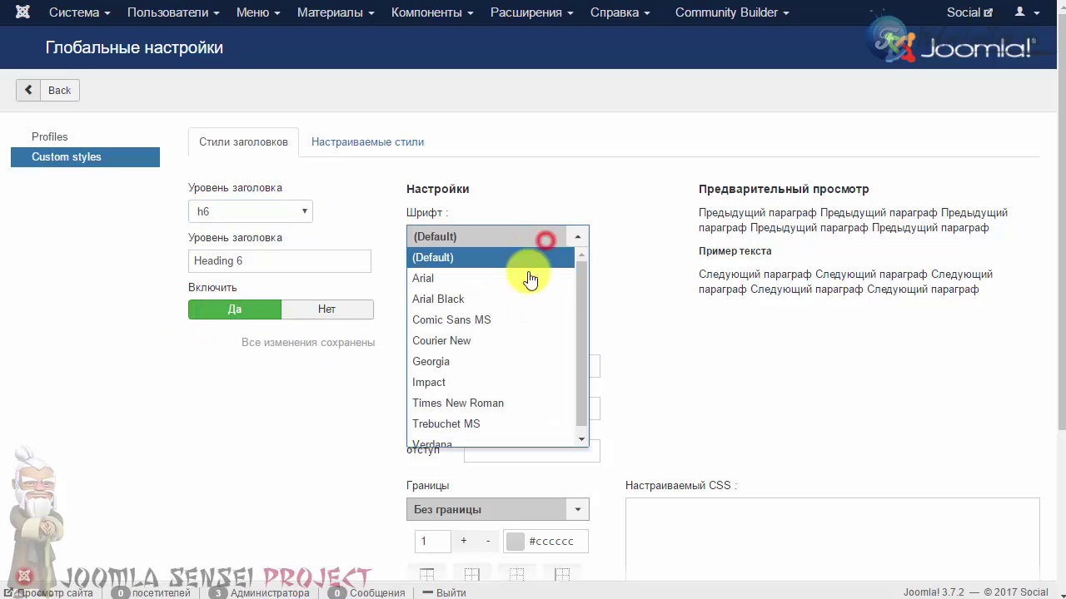
click(509, 280)
click(506, 269)
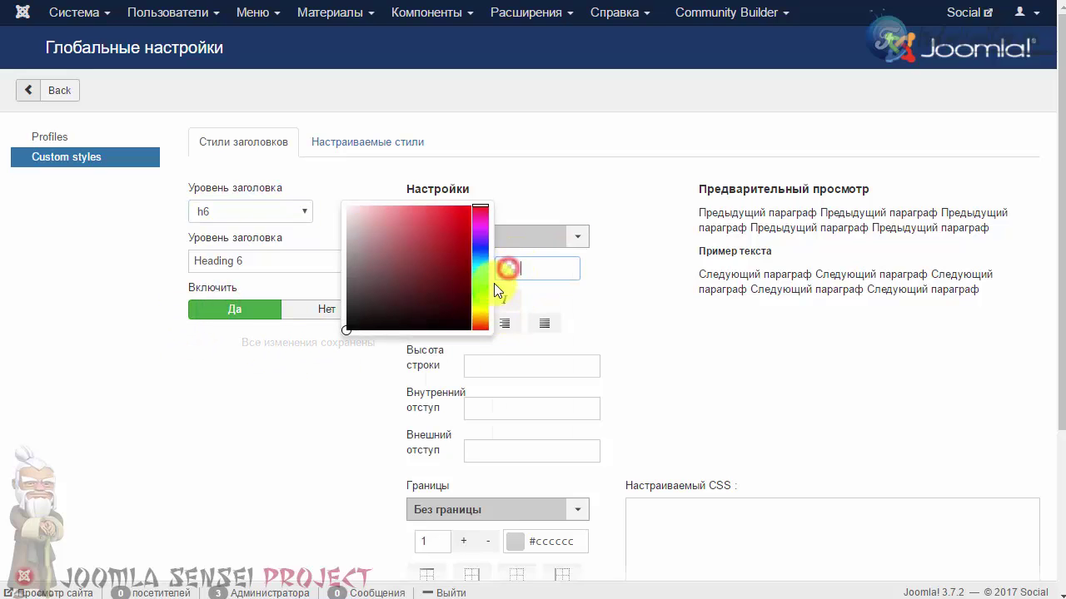
click(479, 250)
click(630, 205)
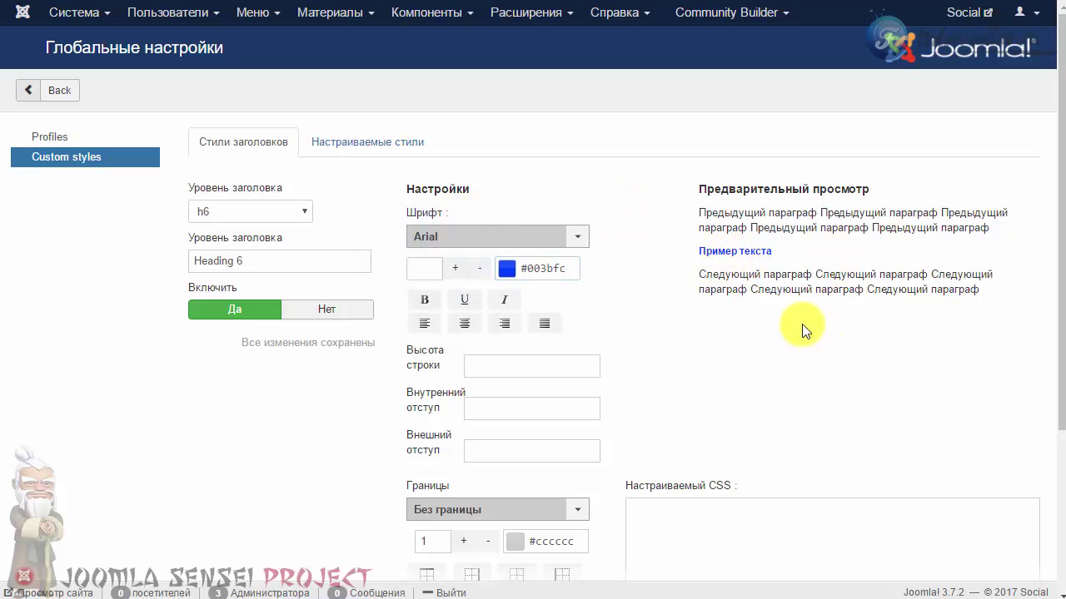
scroll(803, 329, down, 3)
scroll(803, 329, up, 3)
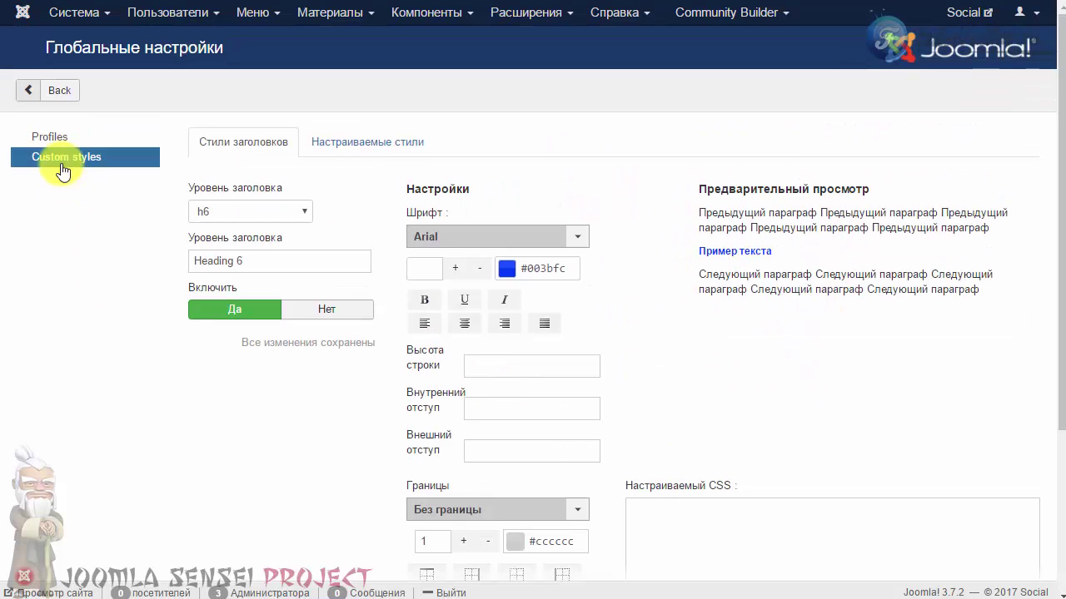
click(163, 316)
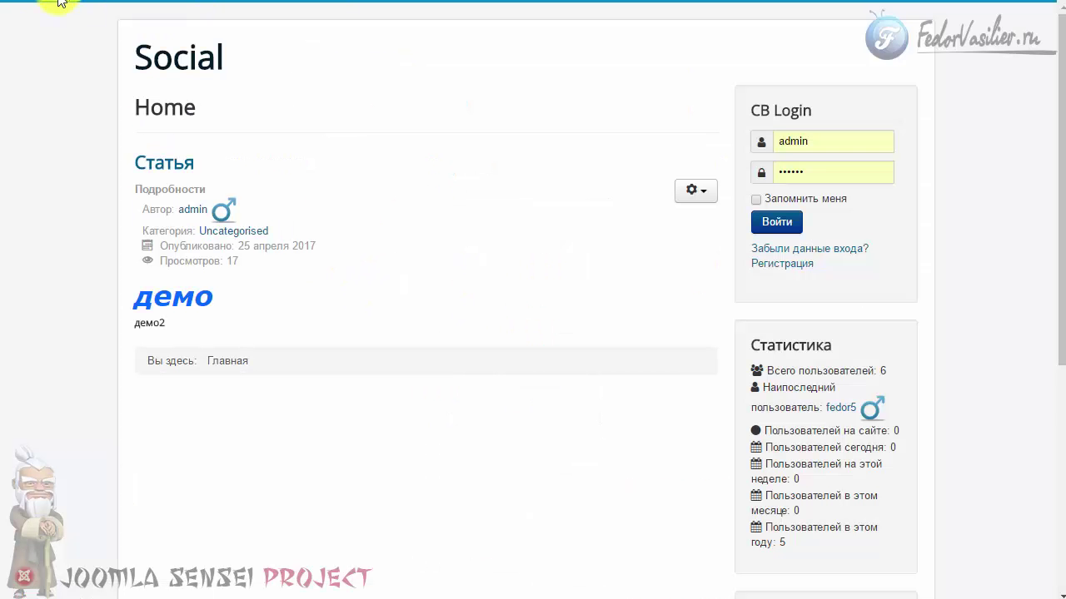
Step: Check how the "демо2" heading looks on the public home page with the h6 style enabled
click(149, 323)
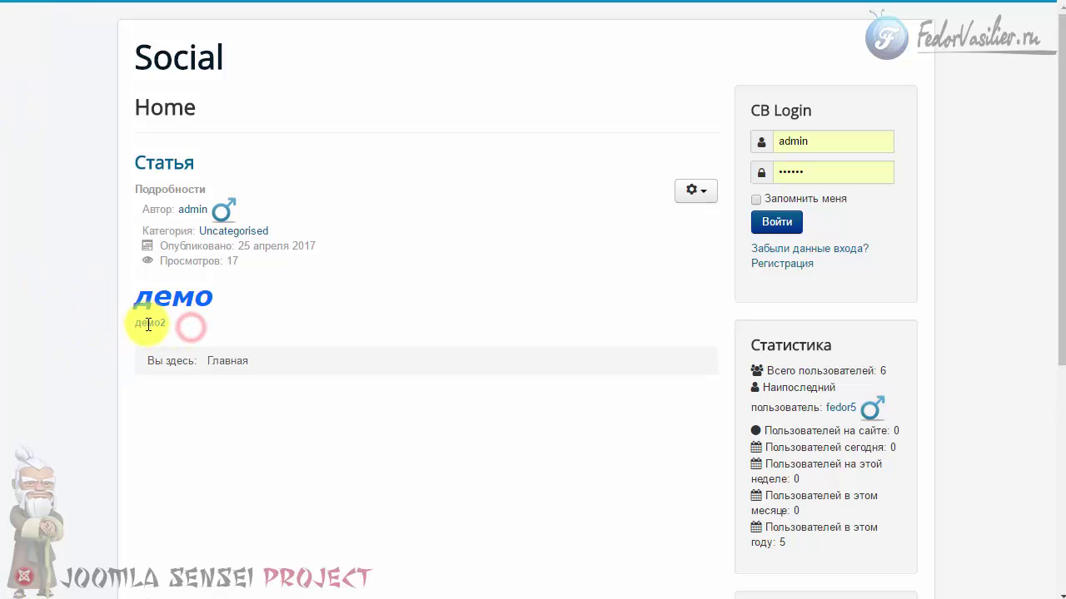
drag(171, 321, 147, 323)
click(204, 322)
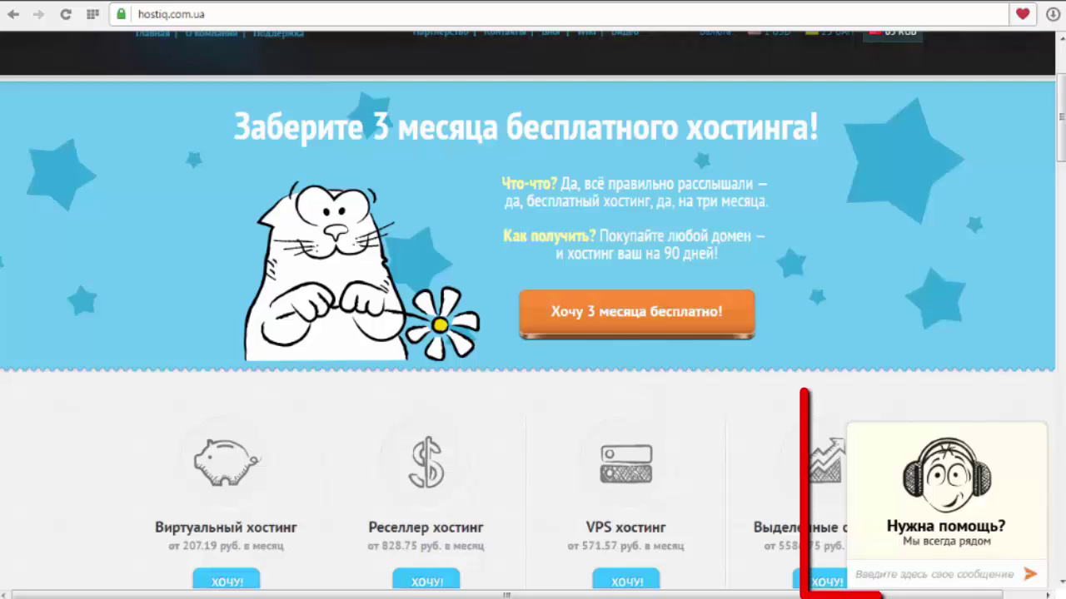
Step: Look at the support chat form on the hostiq.com.ua hosting site and minimise it
click(939, 529)
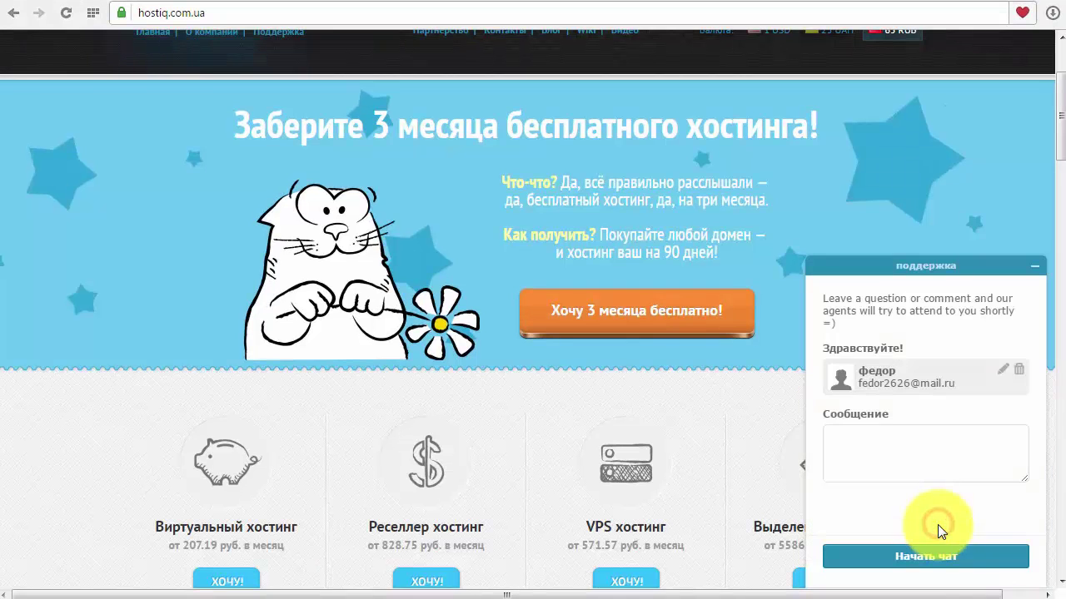
click(1022, 265)
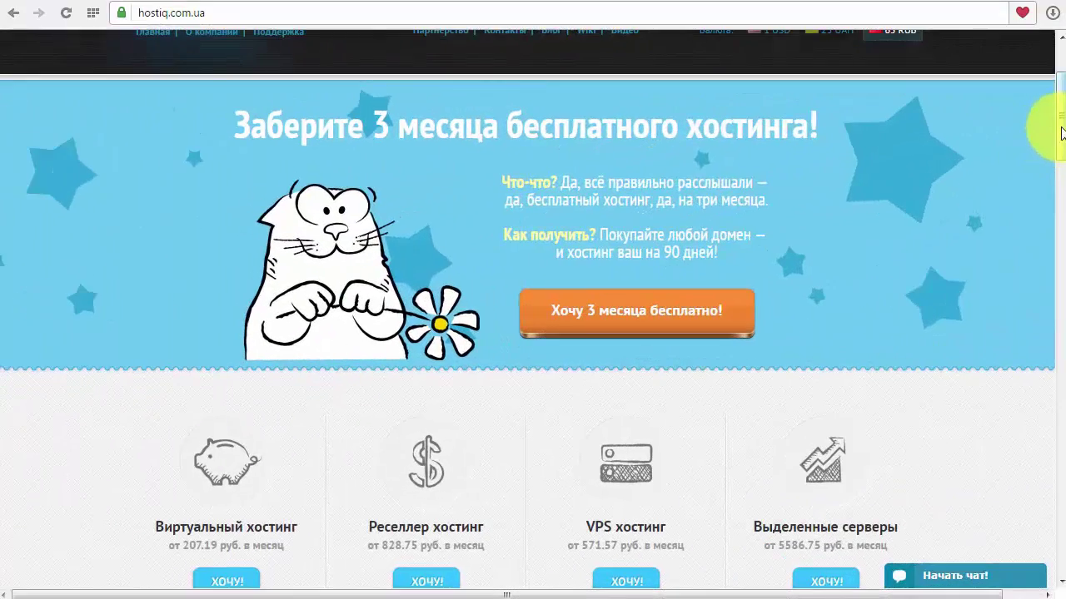
mouse_move(1062, 125)
mouse_down()
mouse_move(1061, 174)
mouse_move(1061, 124)
mouse_up()
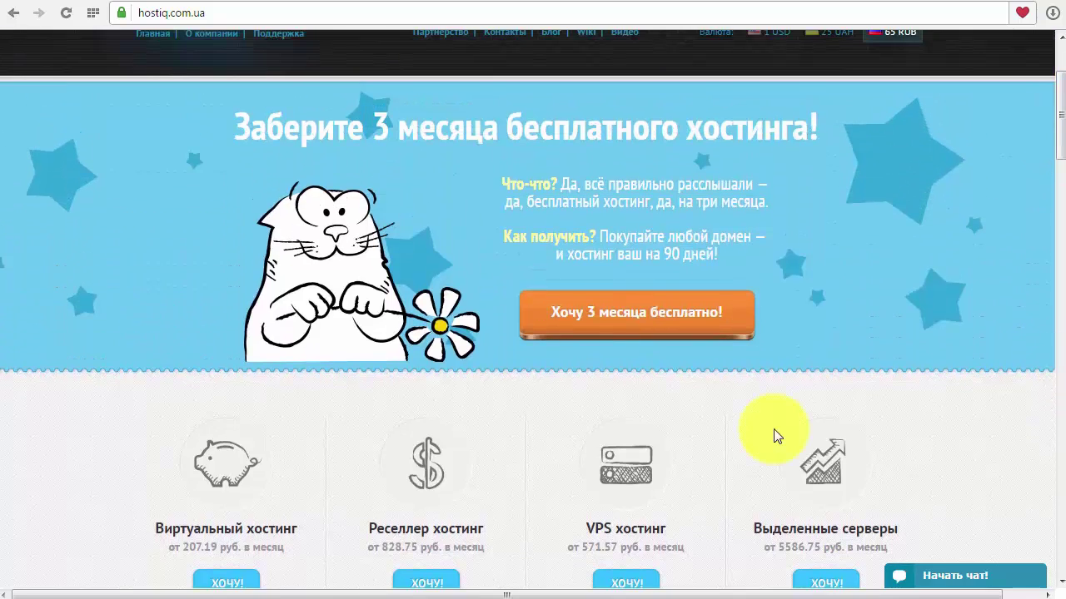